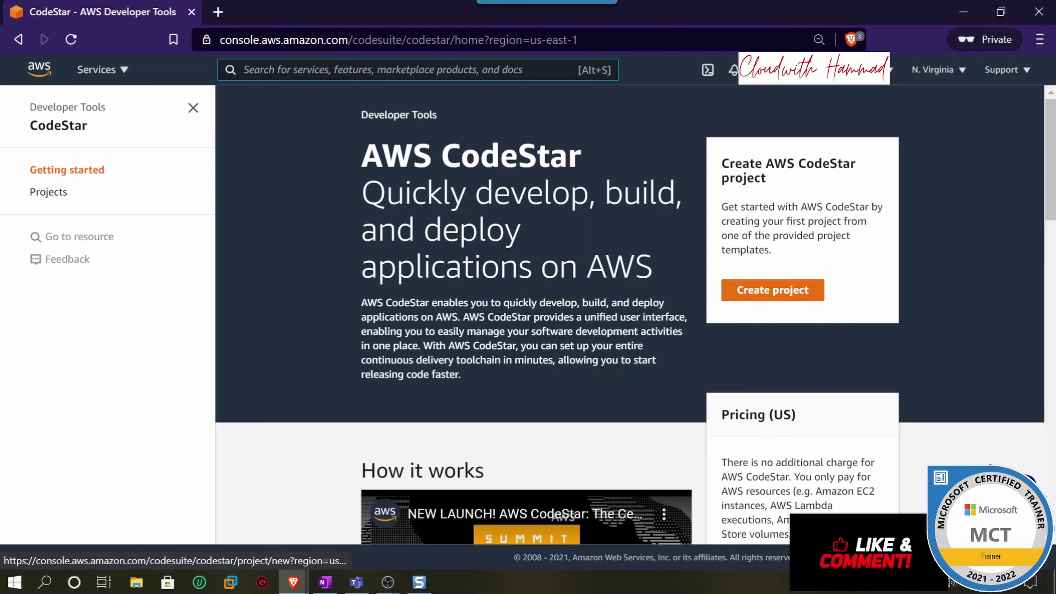
- Start a new CodeStar project and create the required aws-codestar-service-role
{"action": "left_click", "coordinate": [800, 296]}
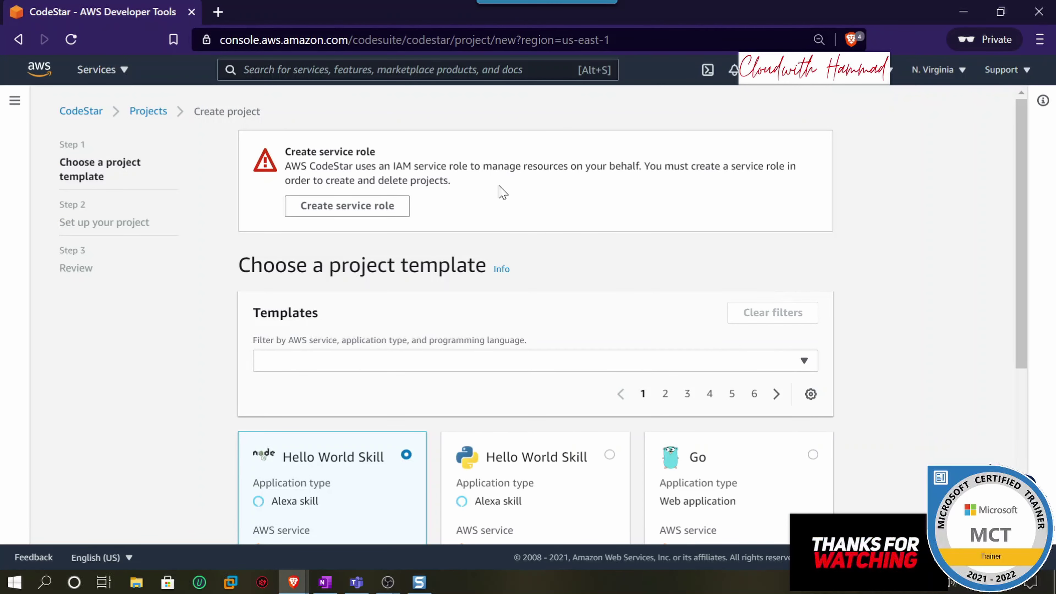
{"action": "left_click_drag", "start_coordinate": [291, 152], "coordinate": [369, 153]}
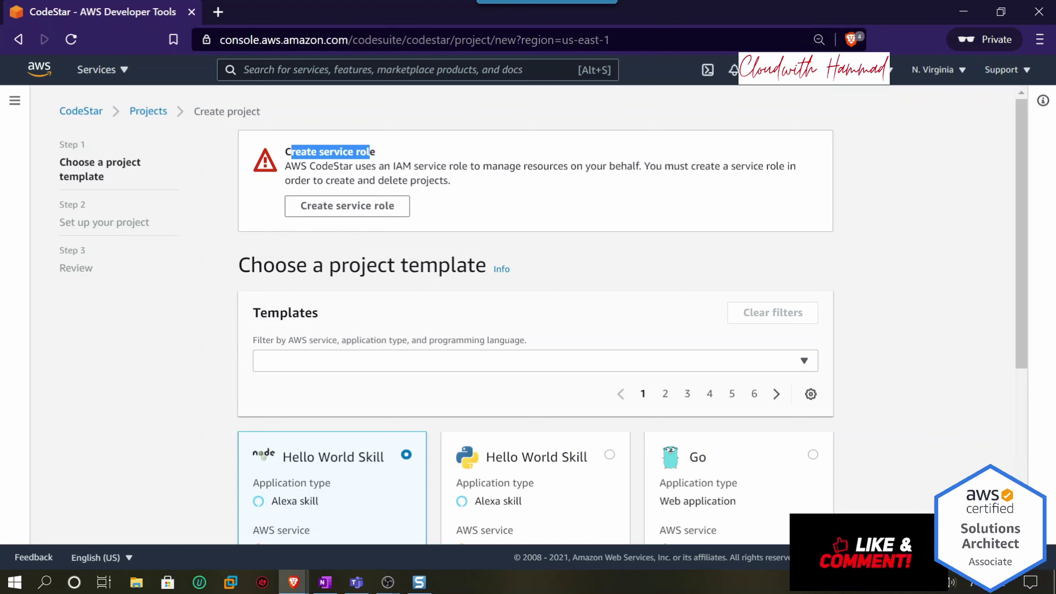
{"action": "left_click_drag", "start_coordinate": [285, 166], "coordinate": [469, 166]}
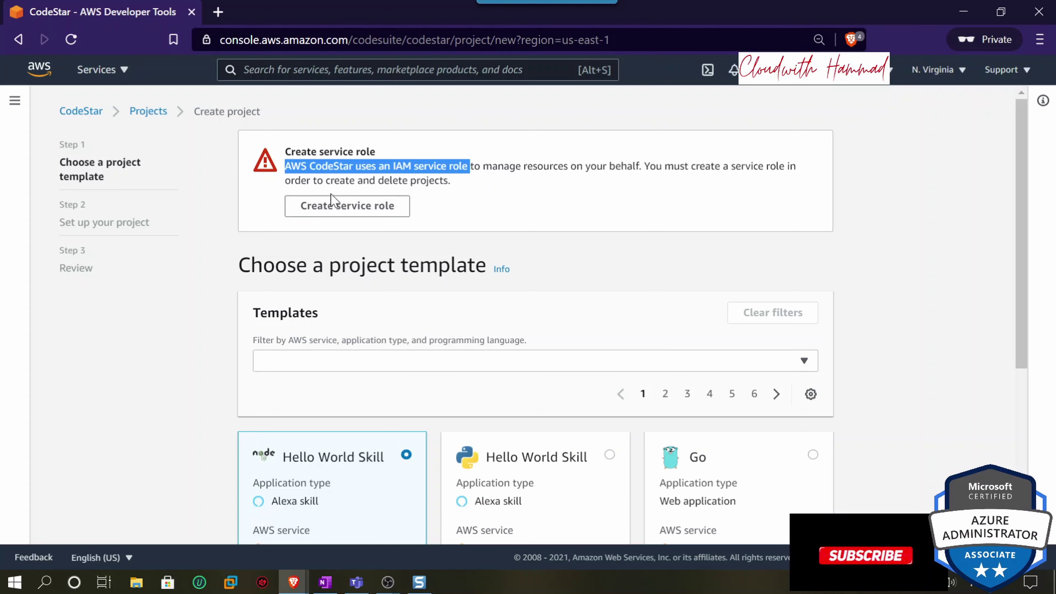
{"action": "left_click", "coordinate": [316, 206]}
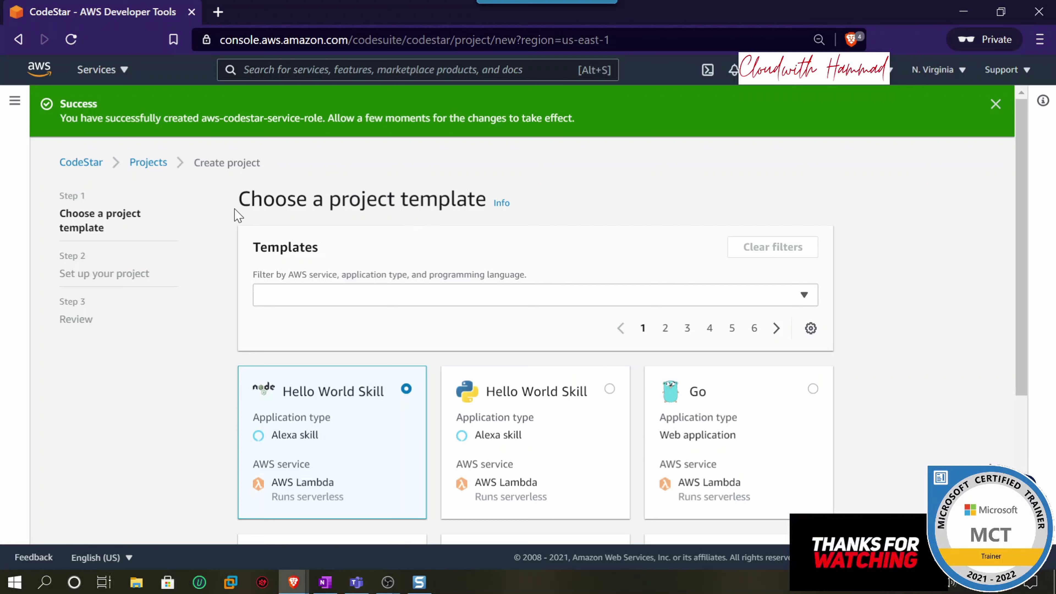
- Pick the HTML (Static website, AWS EC2) template from the second templates page and continue
{"action": "left_click_drag", "start_coordinate": [237, 203], "coordinate": [475, 200]}
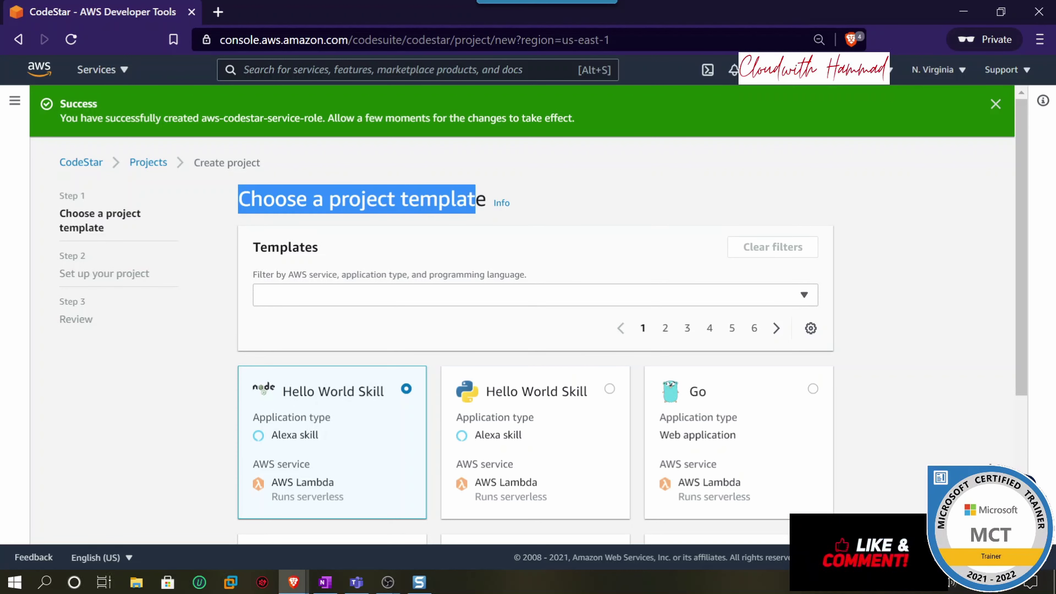
{"action": "scroll", "coordinate": [518, 262], "scroll_direction": "down", "scroll_amount": 2}
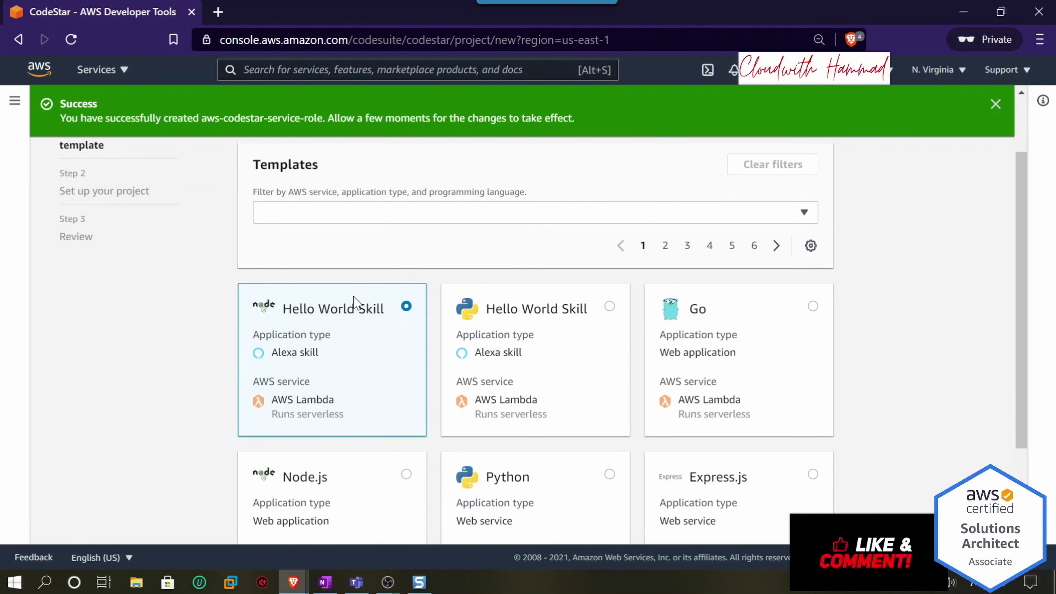
{"action": "scroll", "coordinate": [573, 360], "scroll_direction": "down", "scroll_amount": 2}
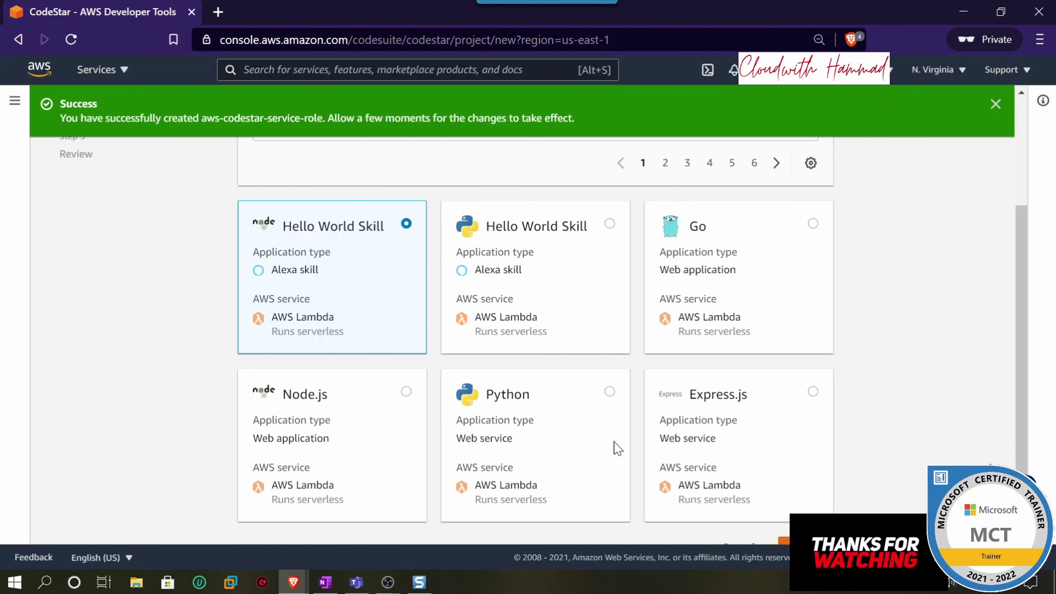
{"action": "scroll", "coordinate": [733, 433], "scroll_direction": "down", "scroll_amount": 1}
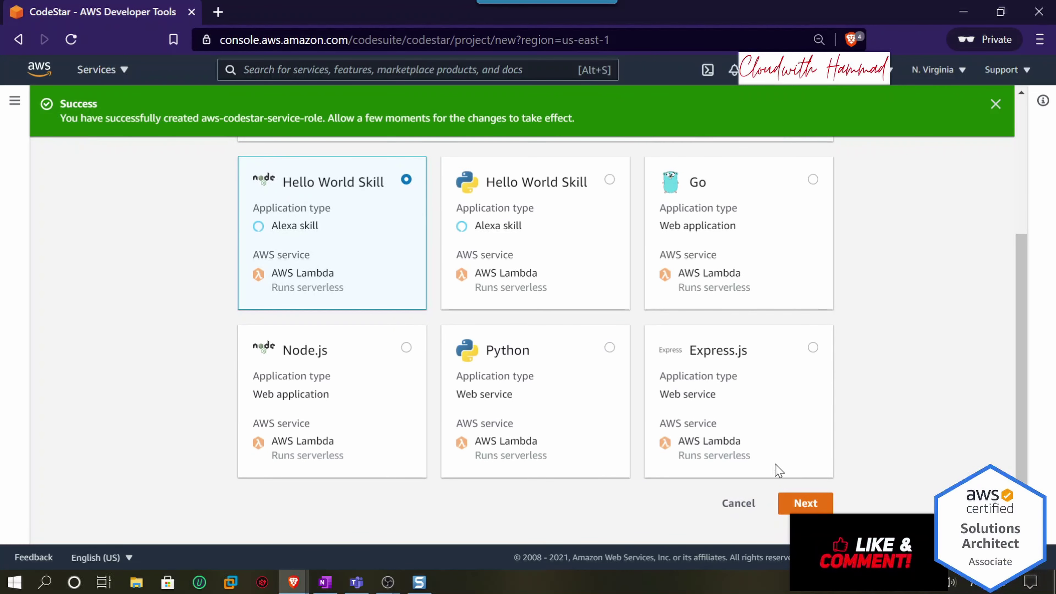
{"action": "scroll", "coordinate": [822, 443], "scroll_direction": "up", "scroll_amount": 4}
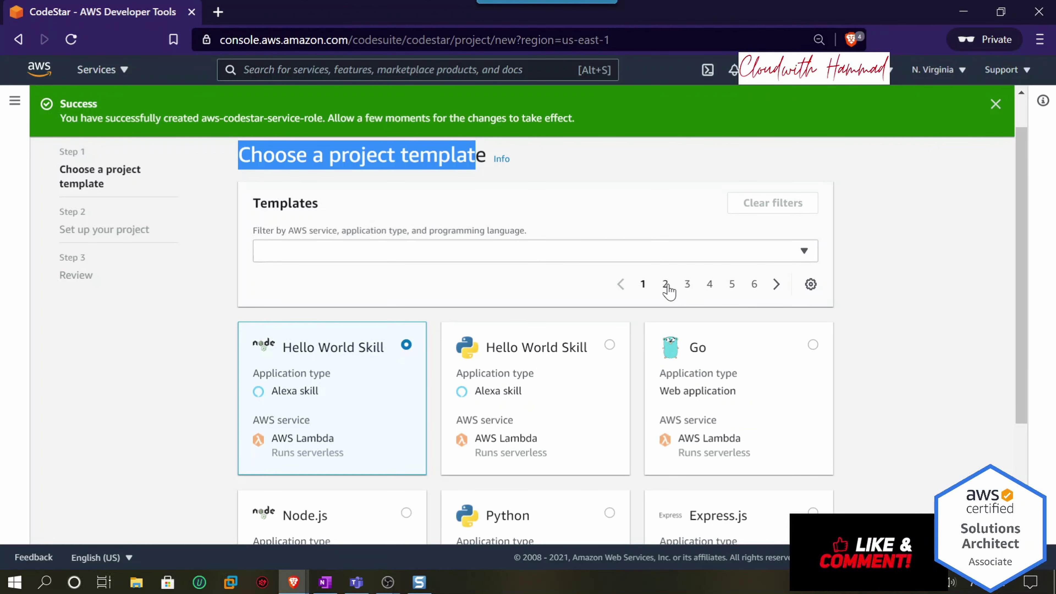
{"action": "left_click", "coordinate": [665, 285]}
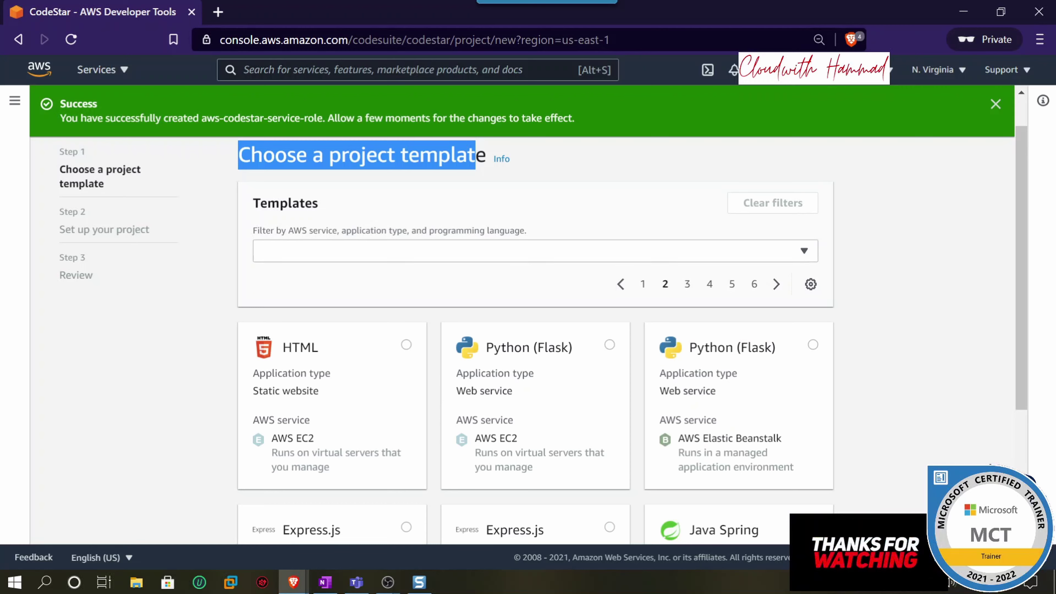
{"action": "left_click_drag", "start_coordinate": [283, 347], "coordinate": [323, 354]}
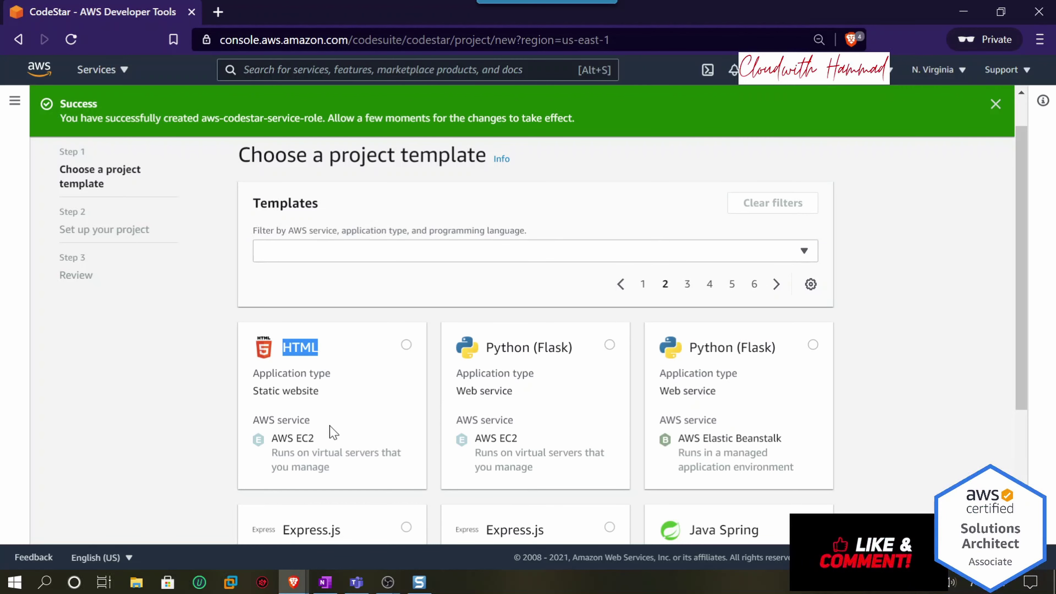
{"action": "scroll", "coordinate": [333, 432], "scroll_direction": "down", "scroll_amount": 2}
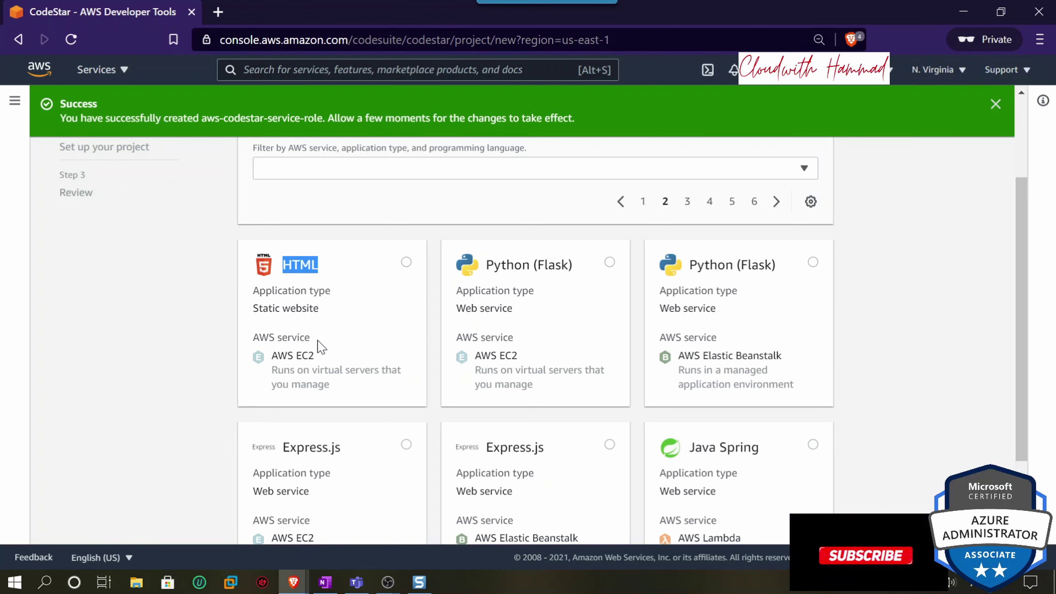
{"action": "left_click", "coordinate": [407, 262]}
{"action": "scroll", "coordinate": [422, 296], "scroll_direction": "up", "scroll_amount": 2}
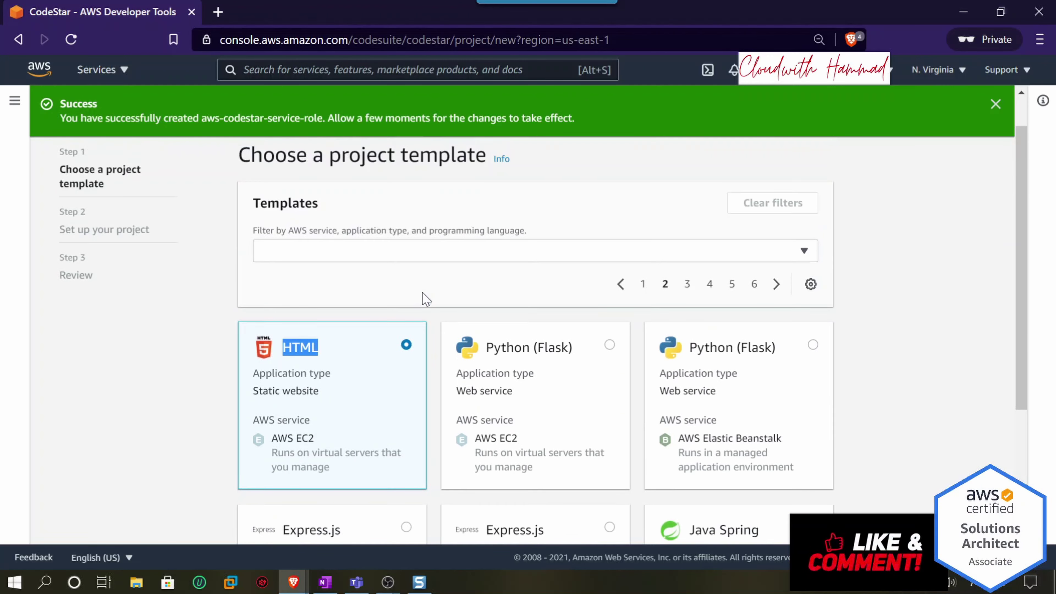
{"action": "scroll", "coordinate": [499, 308], "scroll_direction": "down", "scroll_amount": 5}
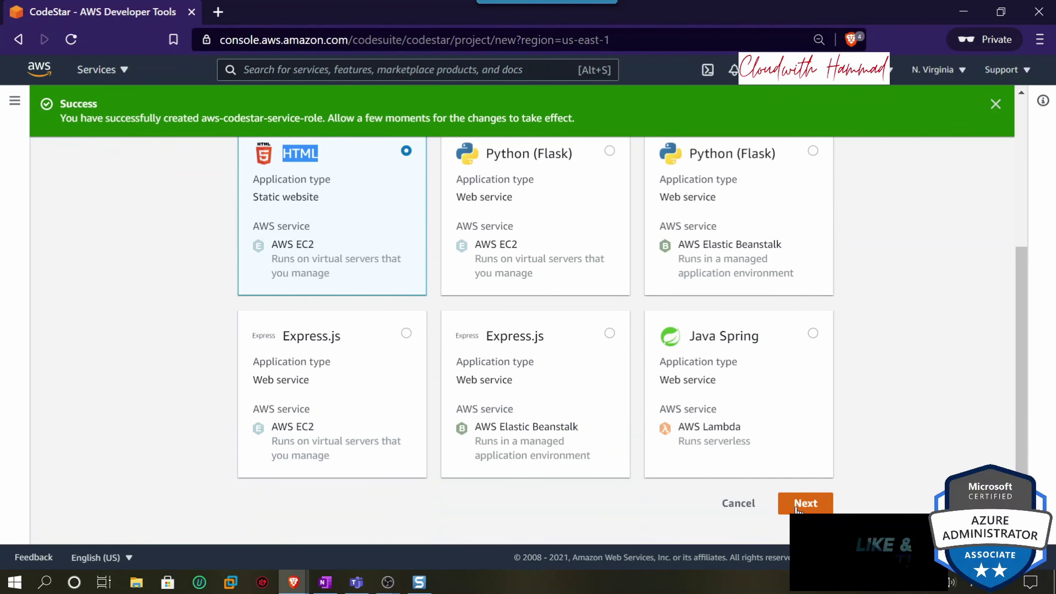
{"action": "left_click", "coordinate": [797, 505]}
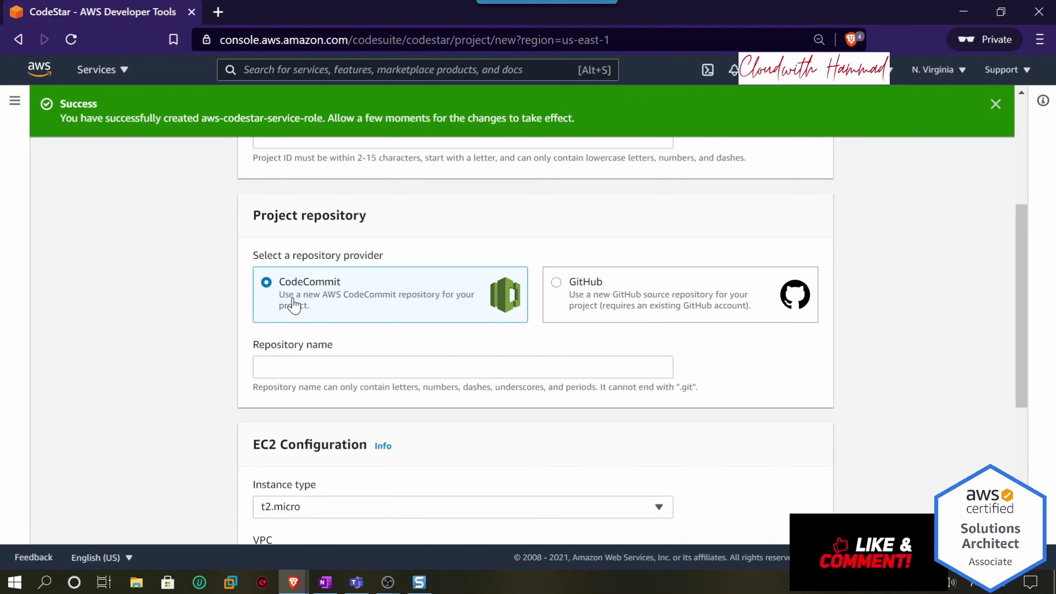
- Name the project projectpipeline, correcting the initial misspelling
{"action": "scroll", "coordinate": [306, 312], "scroll_direction": "up", "scroll_amount": 5}
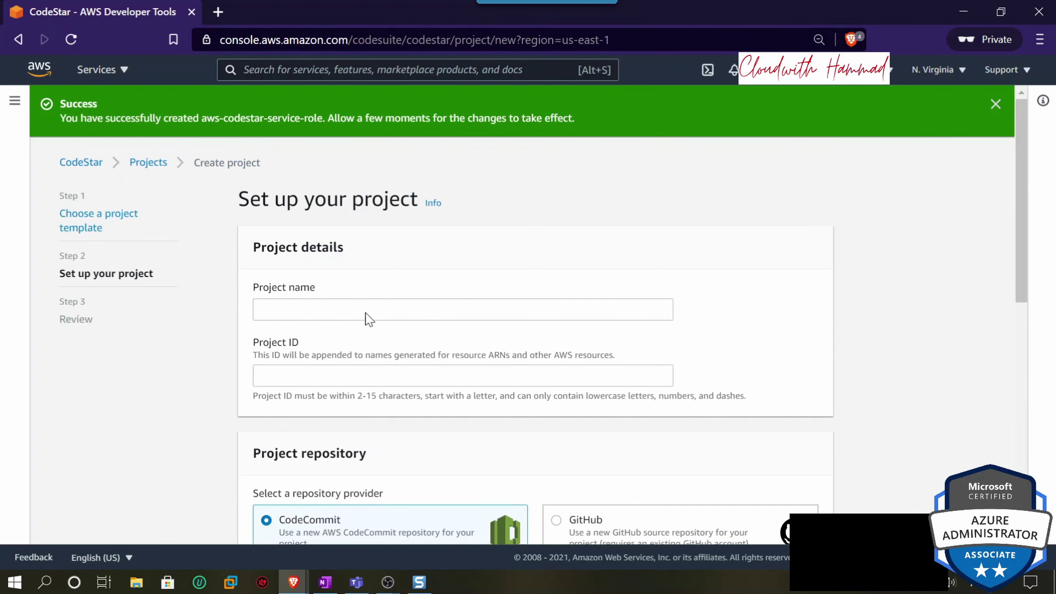
{"action": "left_click", "coordinate": [305, 311]}
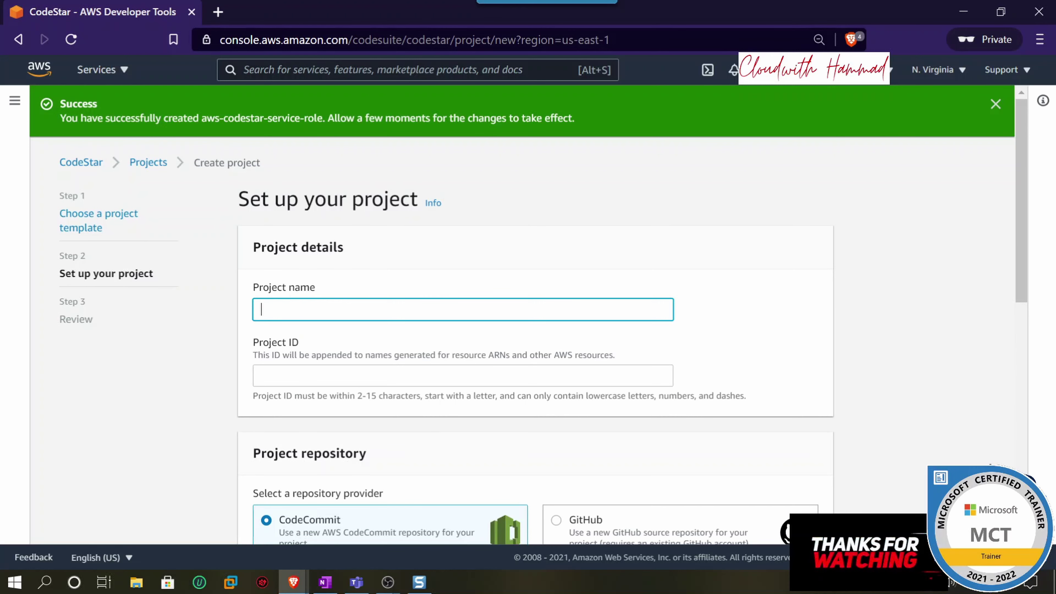
{"action": "type", "text": "pro"}
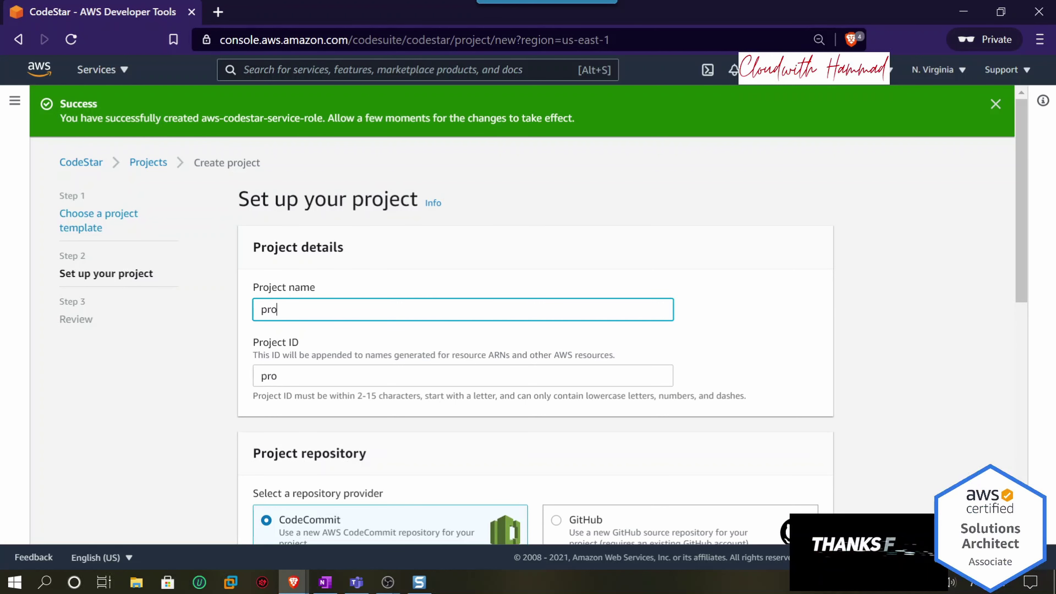
{"action": "type", "text": "jectpip"}
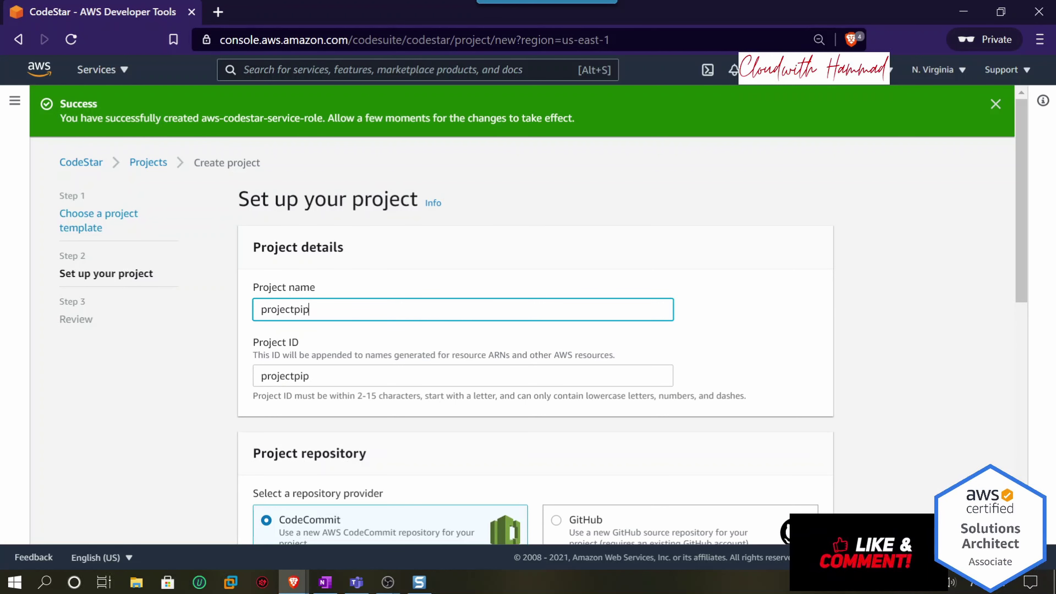
{"action": "type", "text": "leline"}
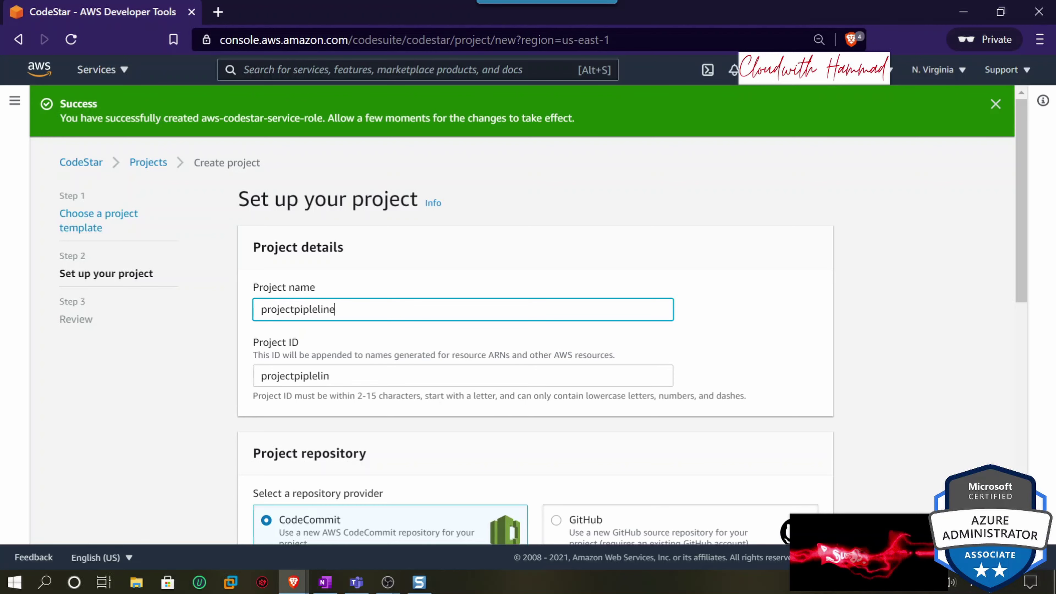
{"action": "scroll", "coordinate": [617, 395], "scroll_direction": "down", "scroll_amount": 2}
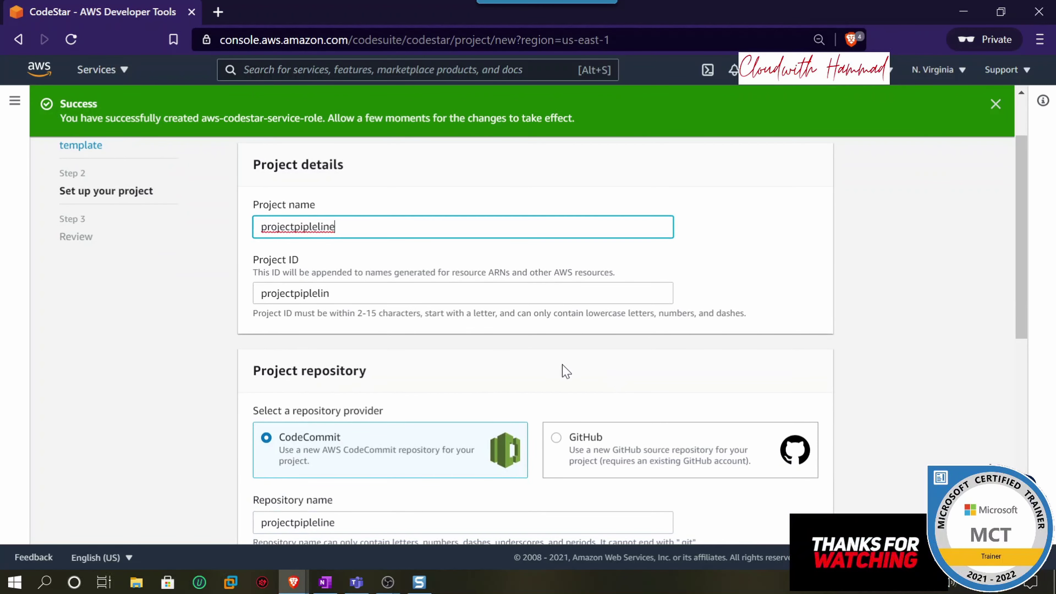
{"action": "key", "text": "ctrl+a"}
{"action": "type", "text": "p"}
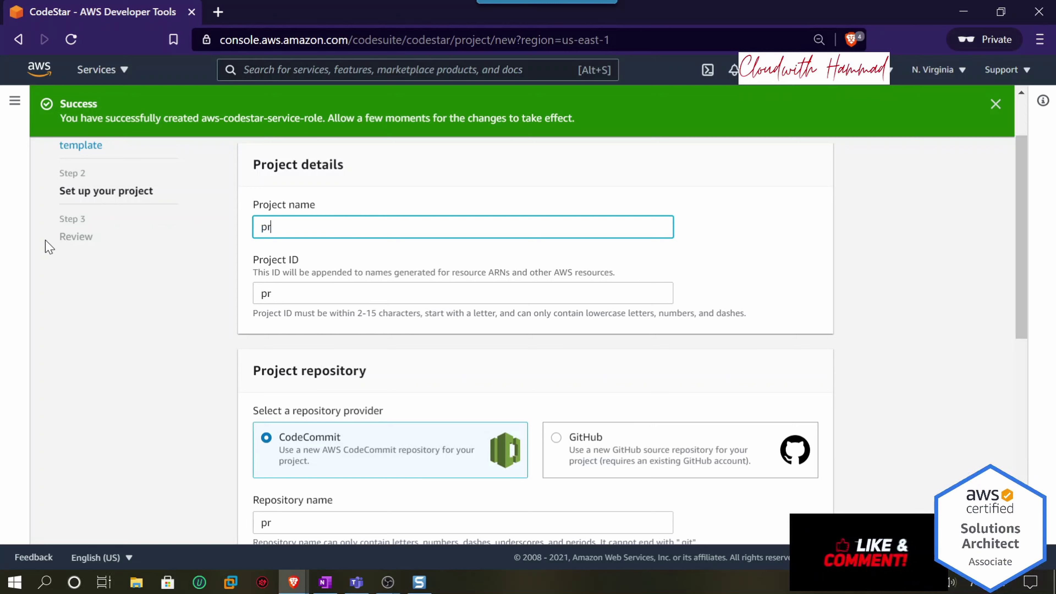
{"action": "type", "text": "rojectpipeline"}
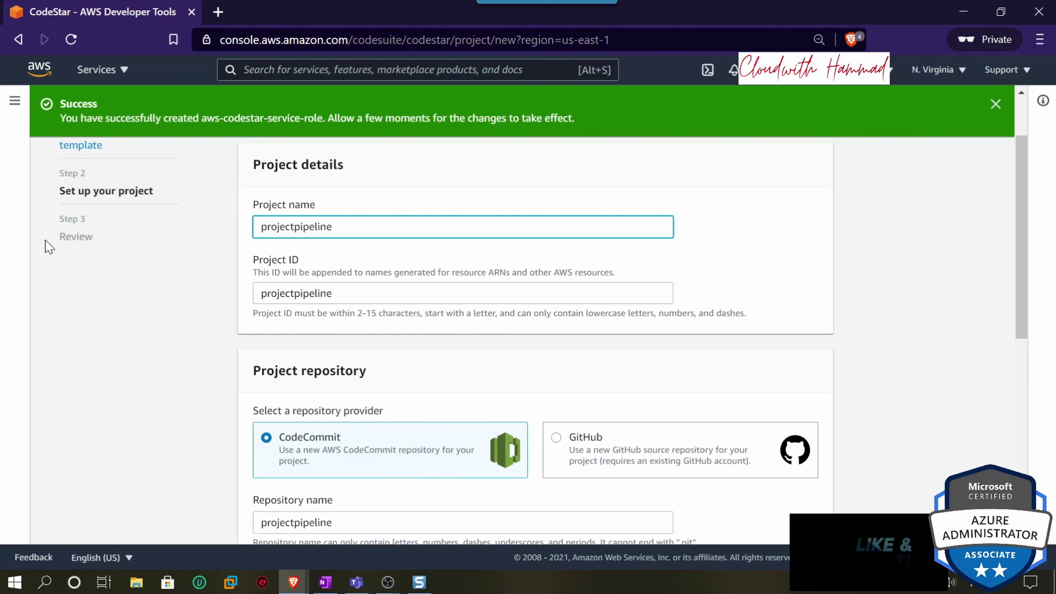
- Review the t2.micro EC2 configuration and find the Key pair list empty
{"action": "scroll", "coordinate": [106, 290], "scroll_direction": "down", "scroll_amount": 6}
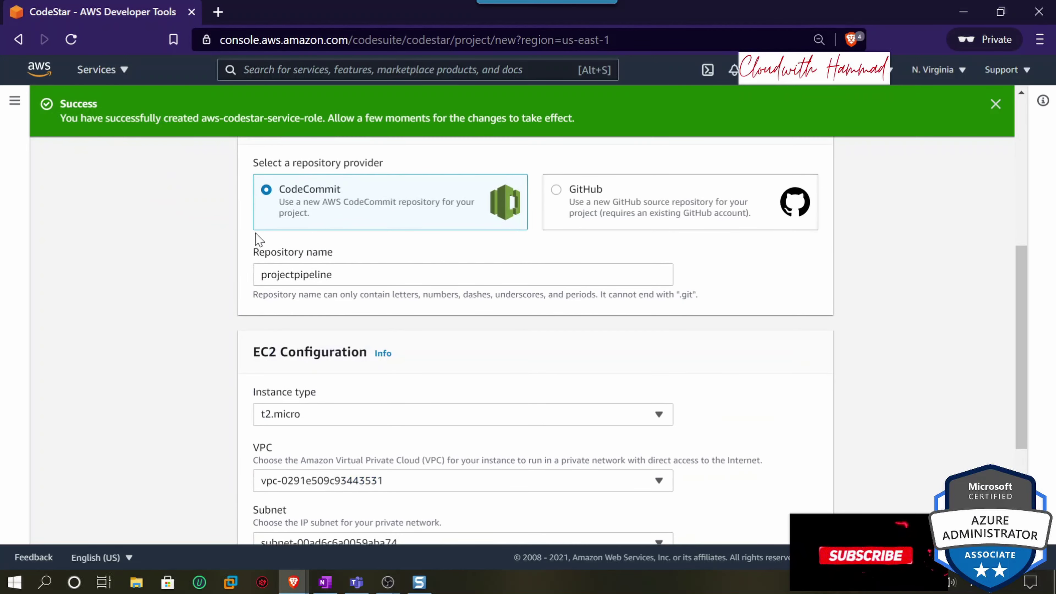
{"action": "scroll", "coordinate": [354, 329], "scroll_direction": "down", "scroll_amount": 2}
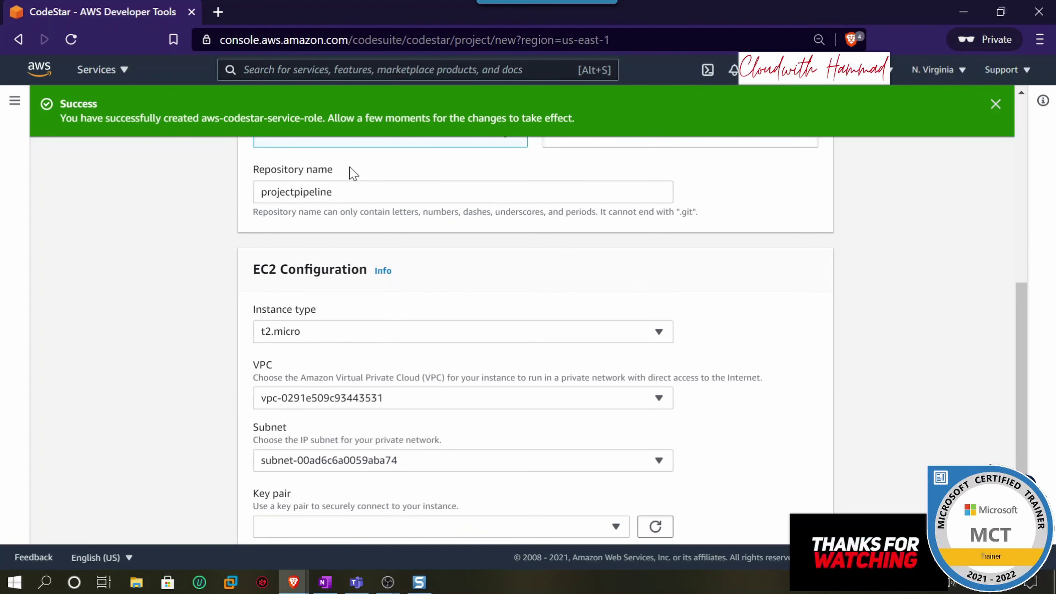
{"action": "scroll", "coordinate": [322, 242], "scroll_direction": "down", "scroll_amount": 2}
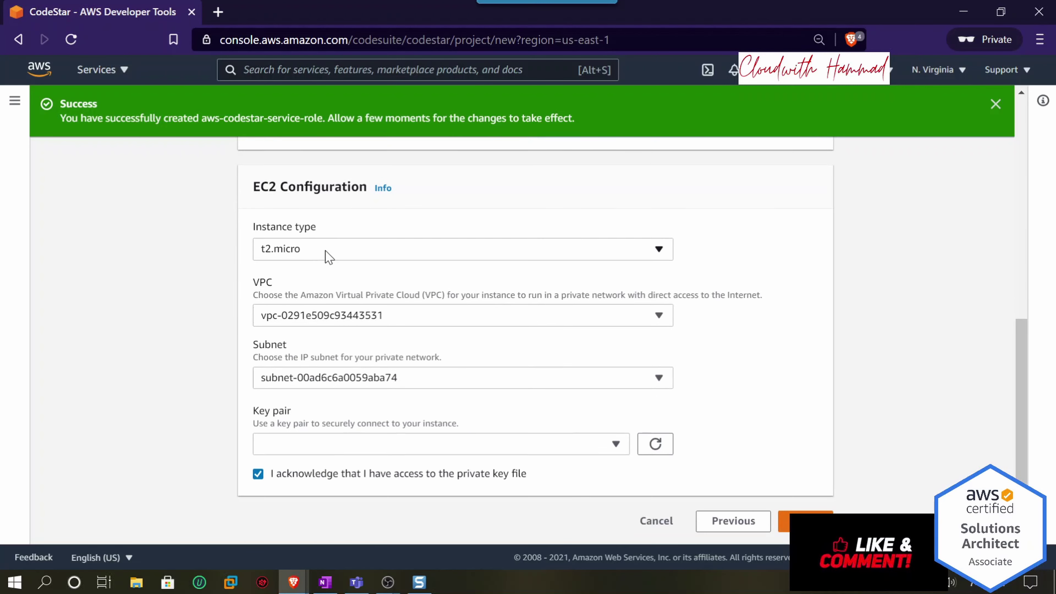
{"action": "left_click_drag", "start_coordinate": [253, 183], "coordinate": [308, 188]}
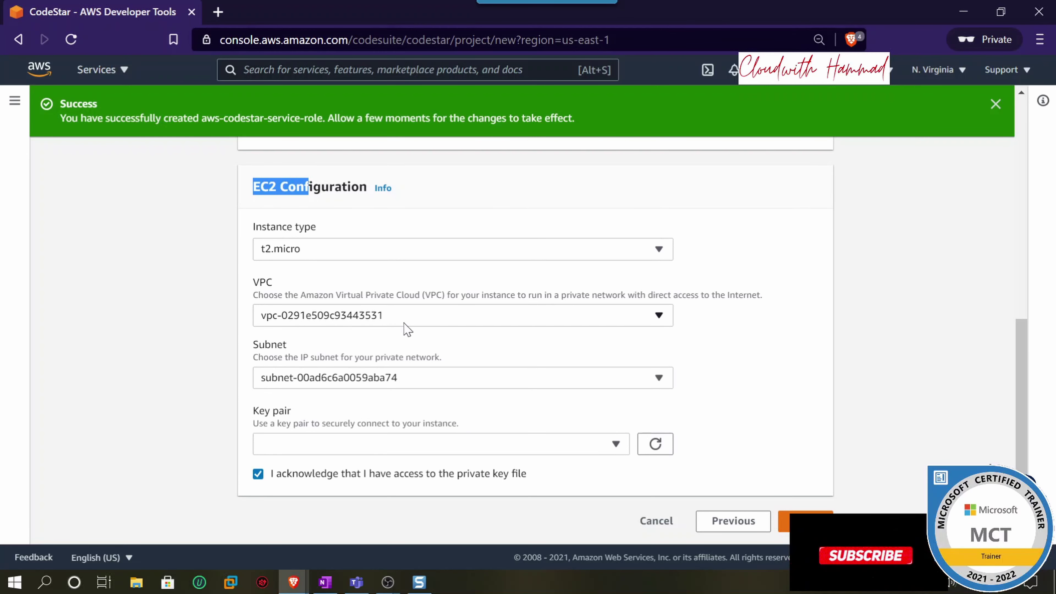
{"action": "scroll", "coordinate": [573, 377], "scroll_direction": "down", "scroll_amount": 1}
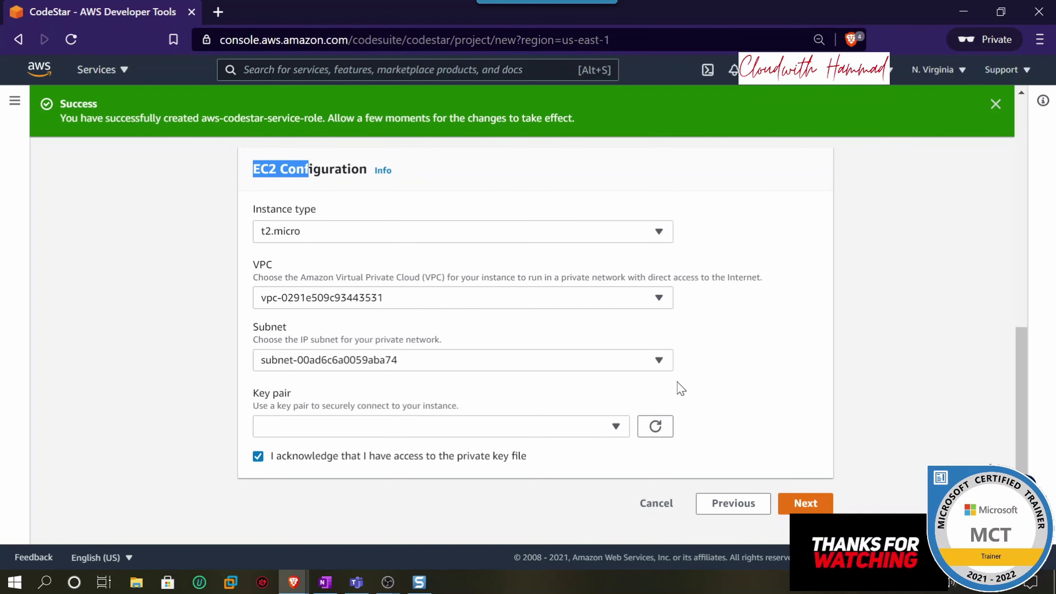
{"action": "left_click", "coordinate": [614, 432]}
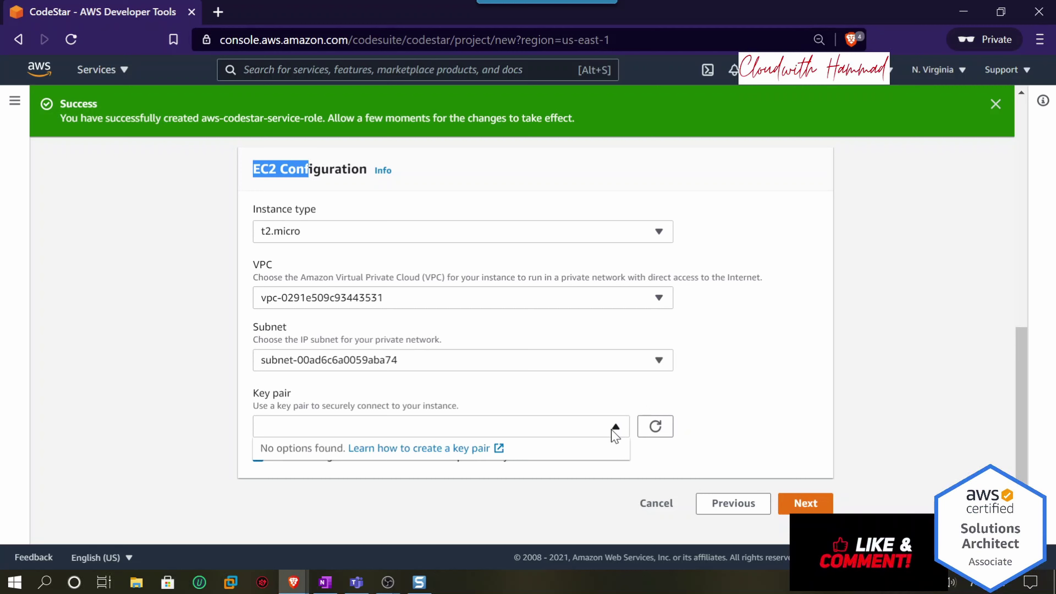
{"action": "left_click", "coordinate": [614, 433]}
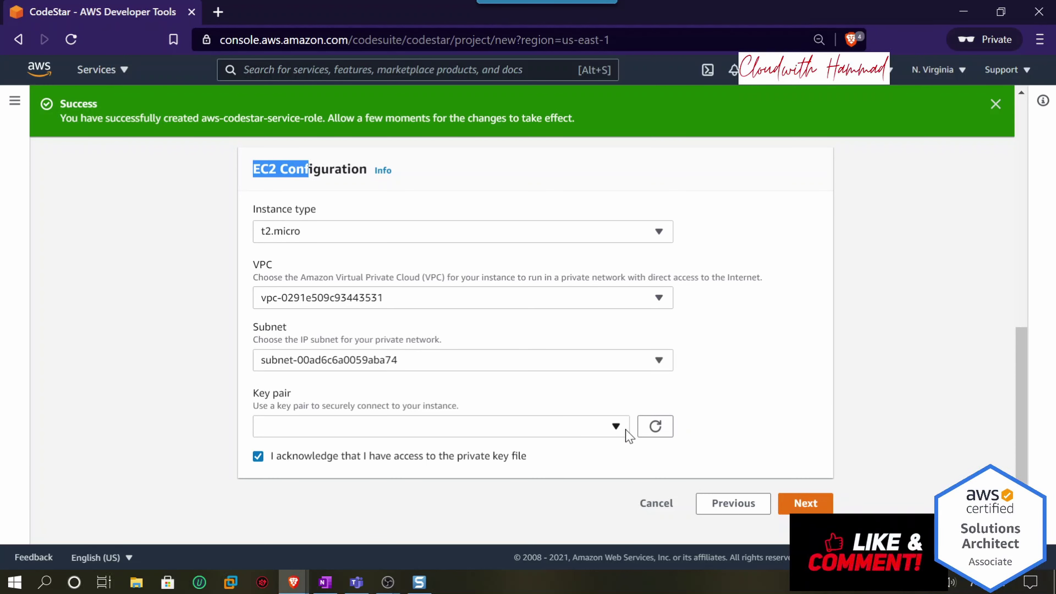
- Open the console home in a new tab and launch the EC2 dashboard via an 'ec2' search
{"action": "right_click", "coordinate": [36, 77]}
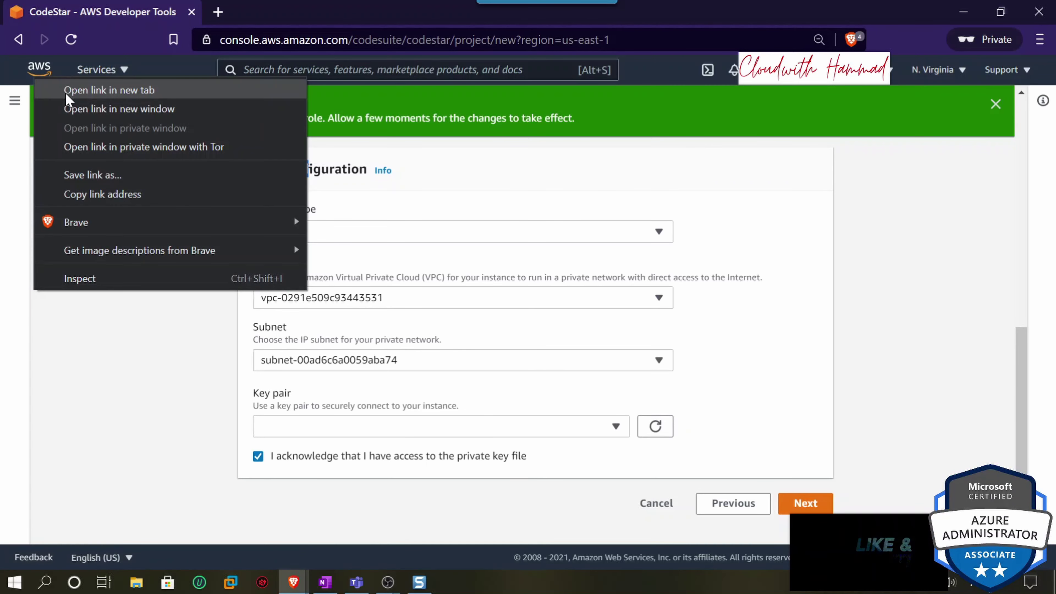
{"action": "left_click", "coordinate": [95, 90]}
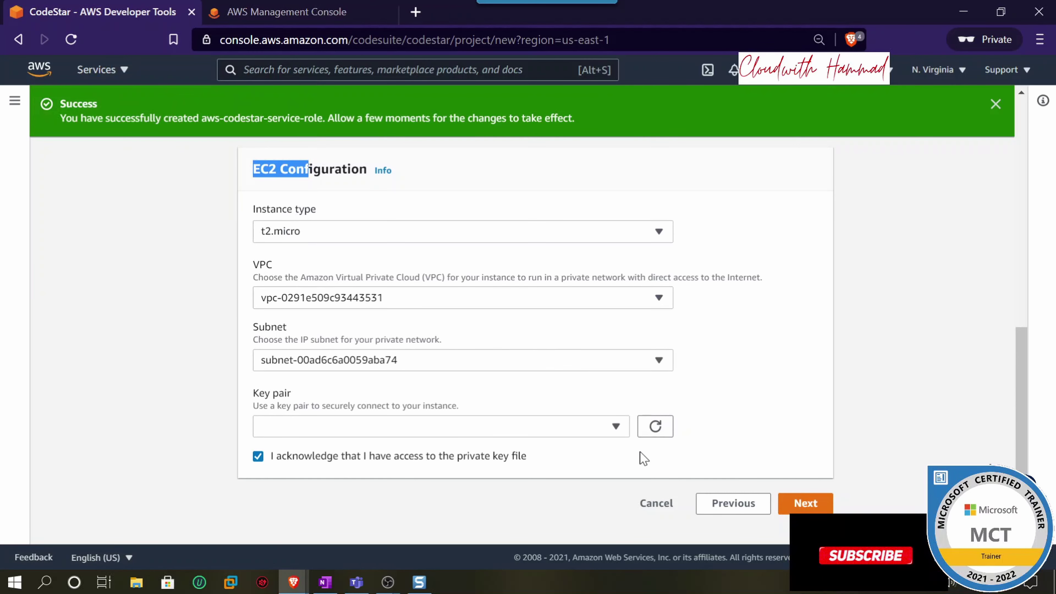
{"action": "left_click", "coordinate": [654, 437]}
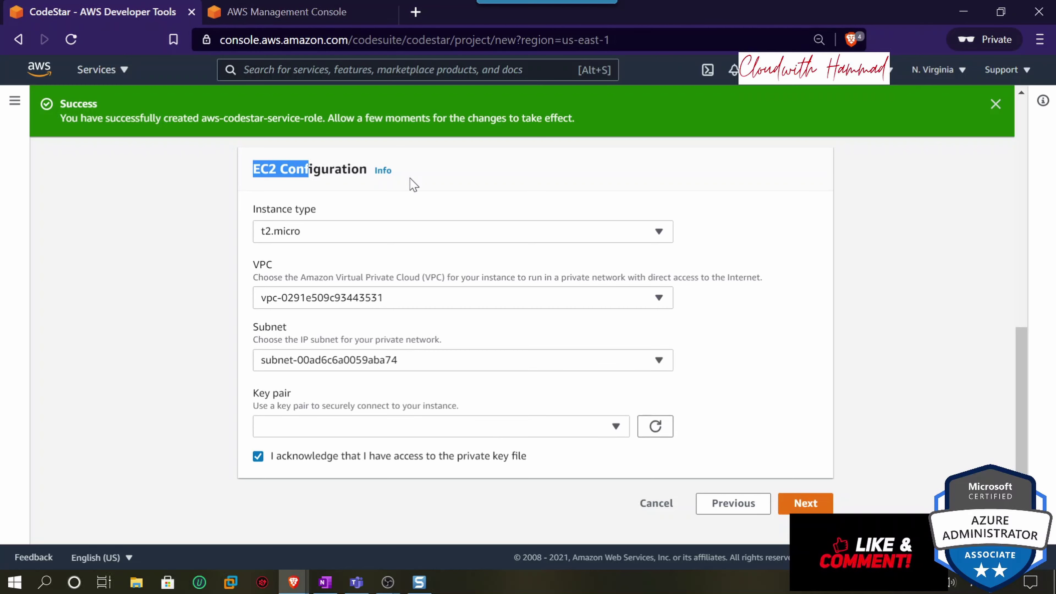
{"action": "left_click", "coordinate": [316, 17]}
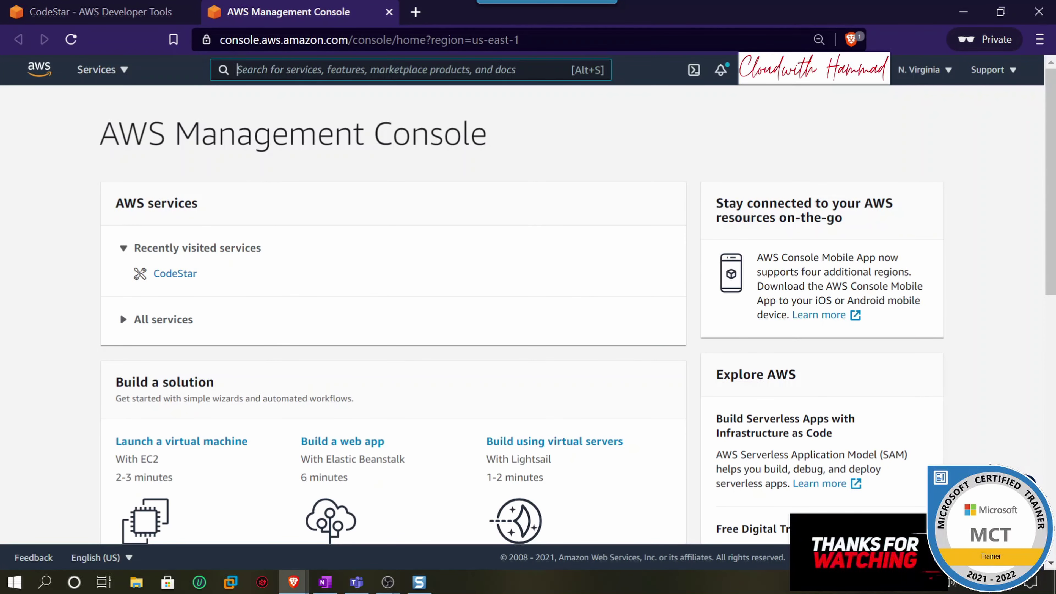
{"action": "type", "text": "a"}
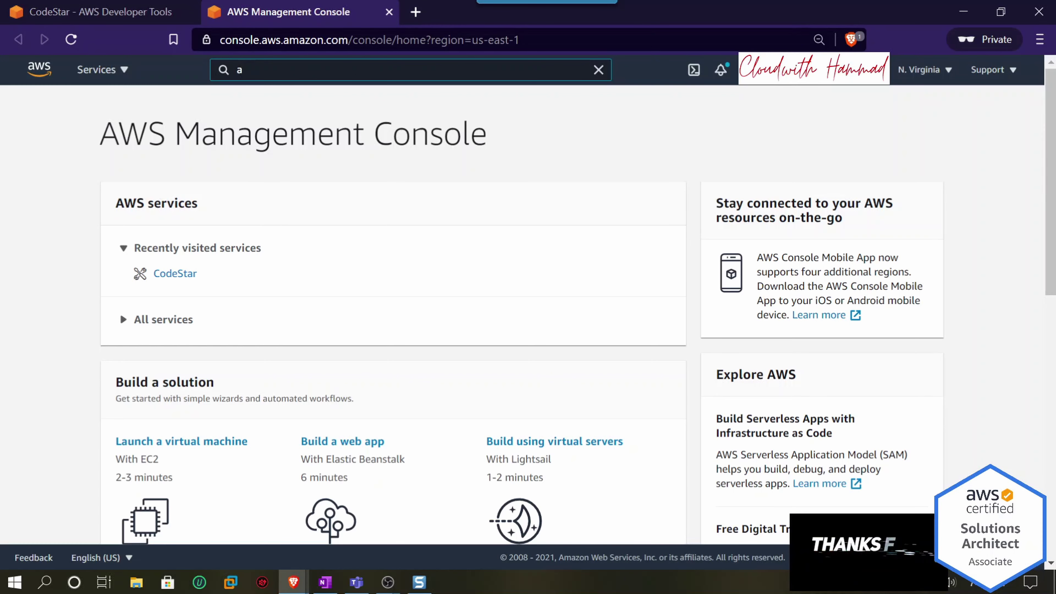
{"action": "key", "text": "BackSpace"}
{"action": "type", "text": "ec2"}
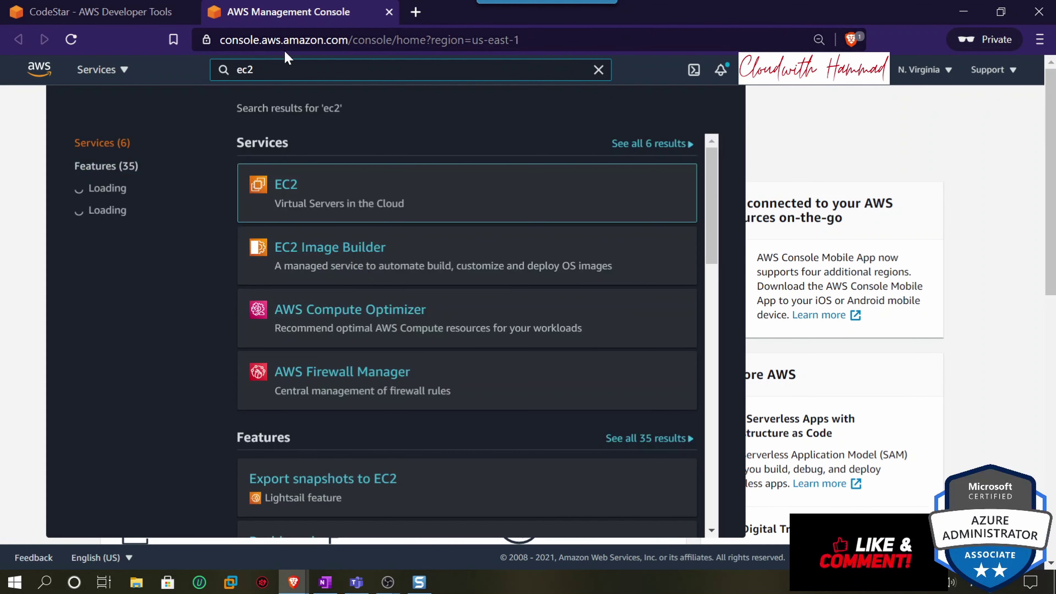
{"action": "left_click", "coordinate": [293, 183]}
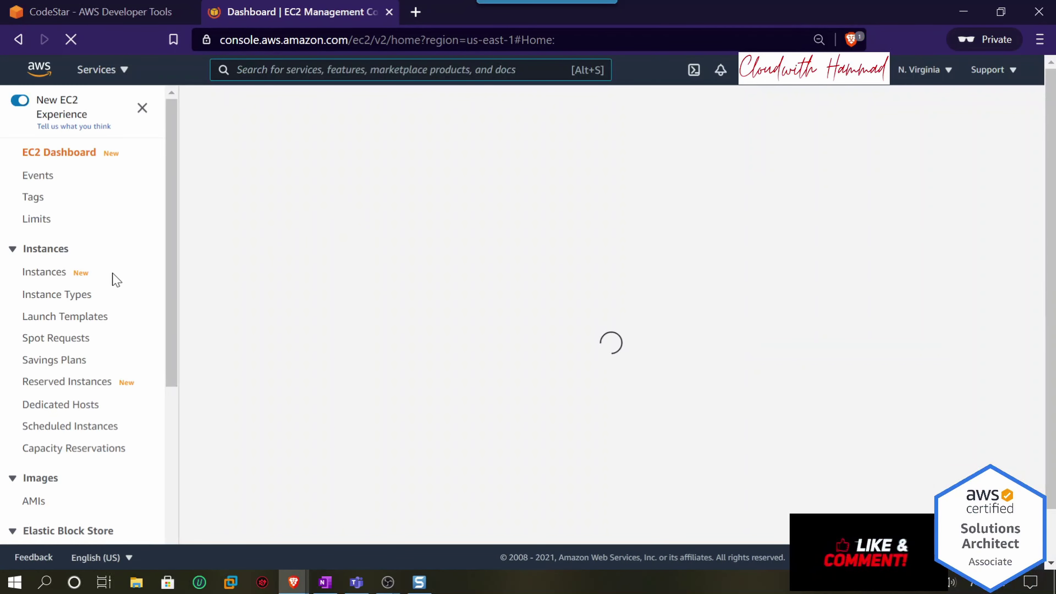
- Go to EC2 Key Pairs and begin a new key pair named pipeline in ppk format
{"action": "scroll", "coordinate": [113, 281], "scroll_direction": "down", "scroll_amount": 6}
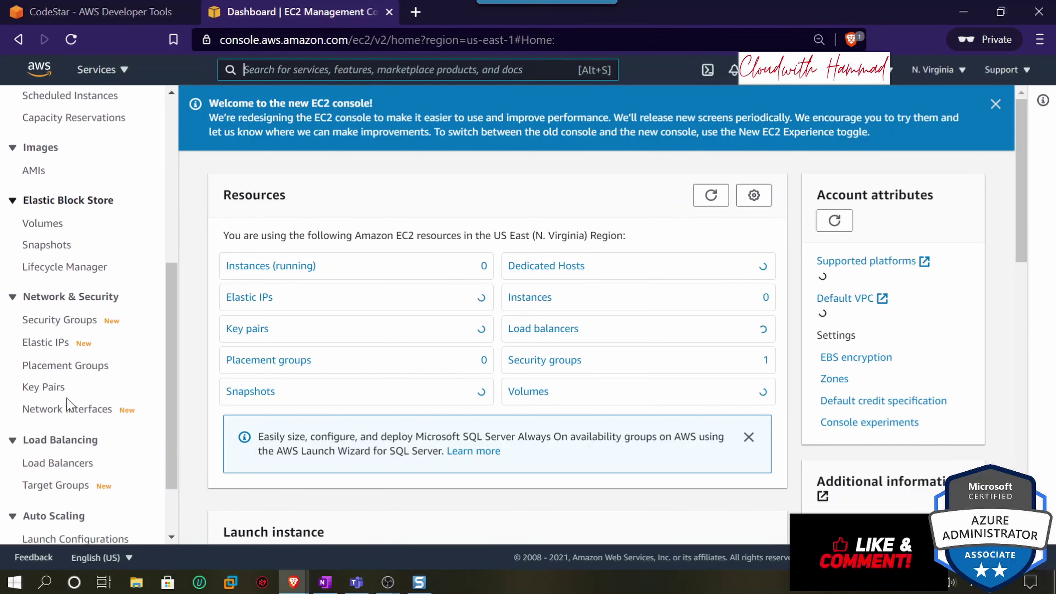
{"action": "left_click", "coordinate": [32, 391]}
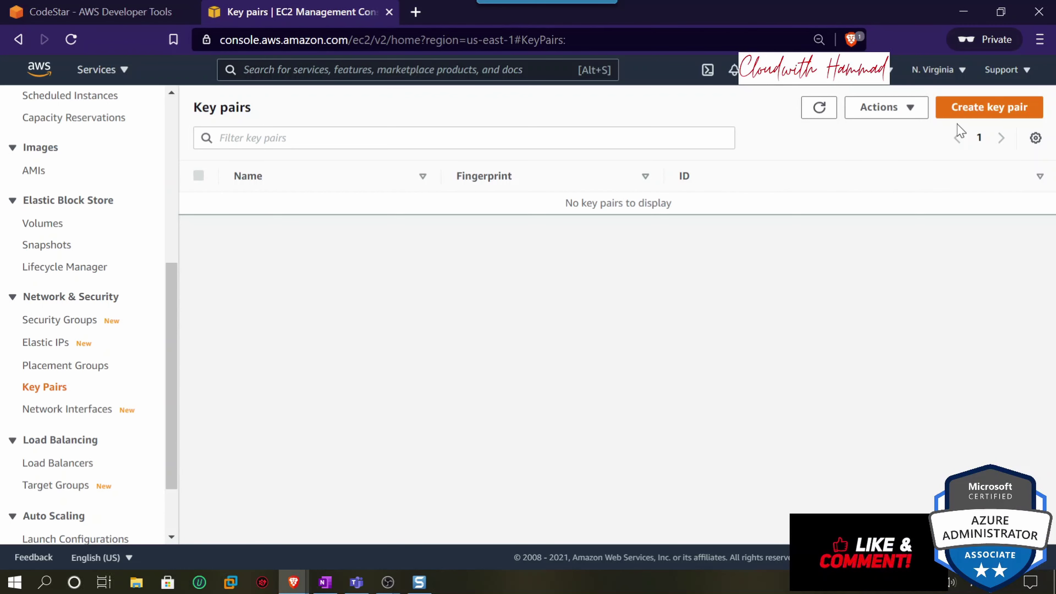
{"action": "left_click", "coordinate": [960, 113]}
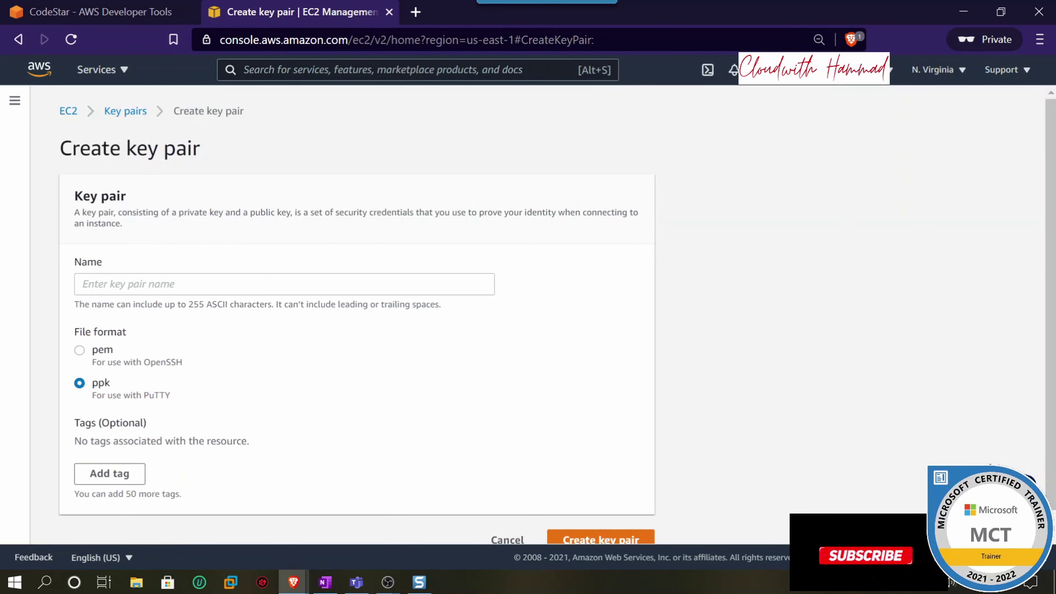
{"action": "left_click", "coordinate": [208, 284]}
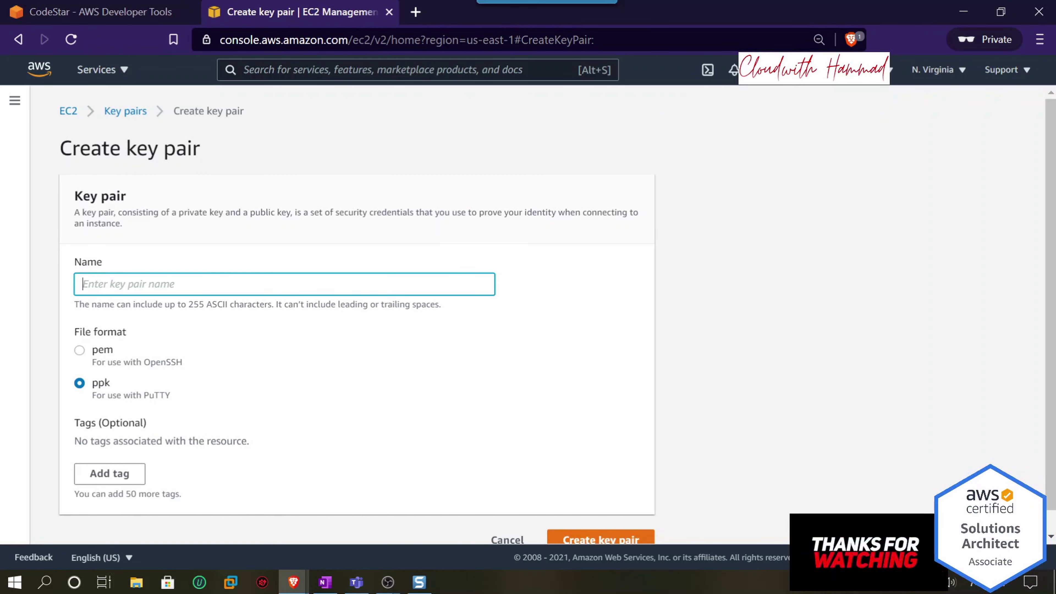
{"action": "type", "text": "piplein"}
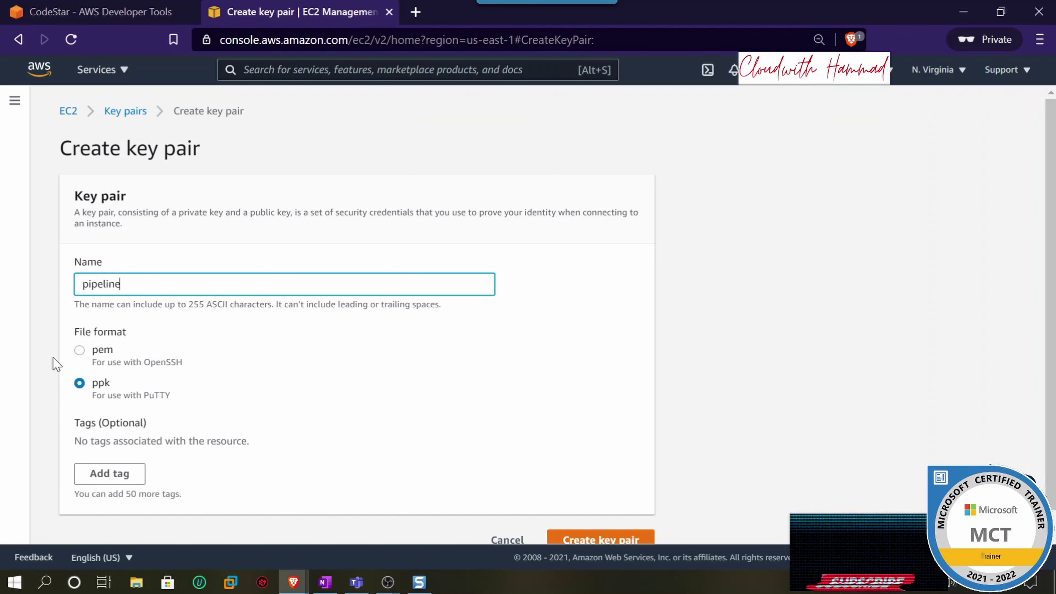
{"action": "left_click_drag", "start_coordinate": [109, 350], "coordinate": [104, 349]}
{"action": "scroll", "coordinate": [160, 398], "scroll_direction": "down", "scroll_amount": 1}
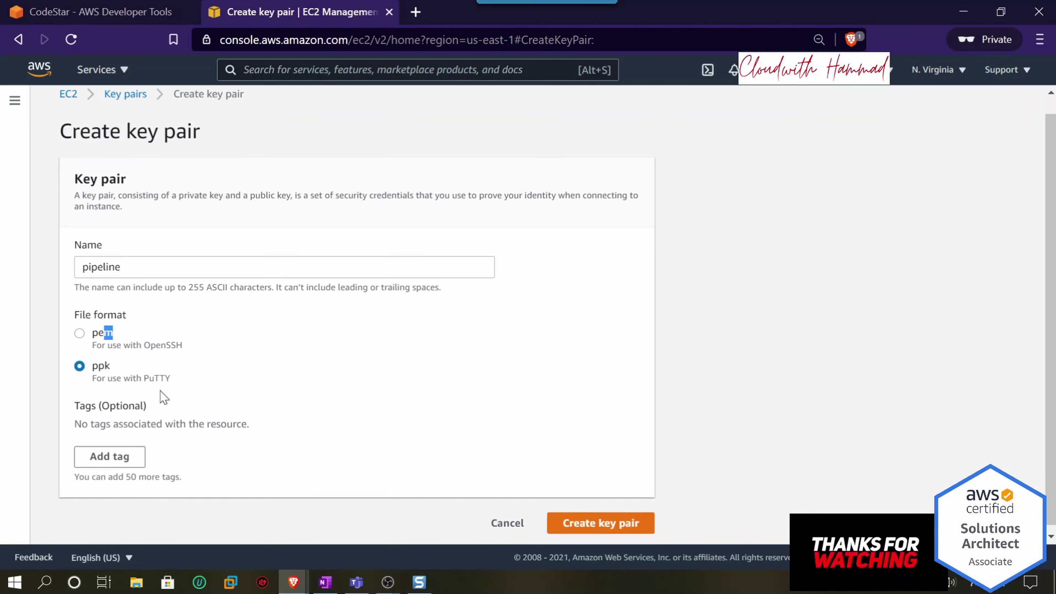
- Create the key pair, save pipeline.ppk, and select pipeline in CodeStar's refreshed key pair list
{"action": "left_click", "coordinate": [597, 518]}
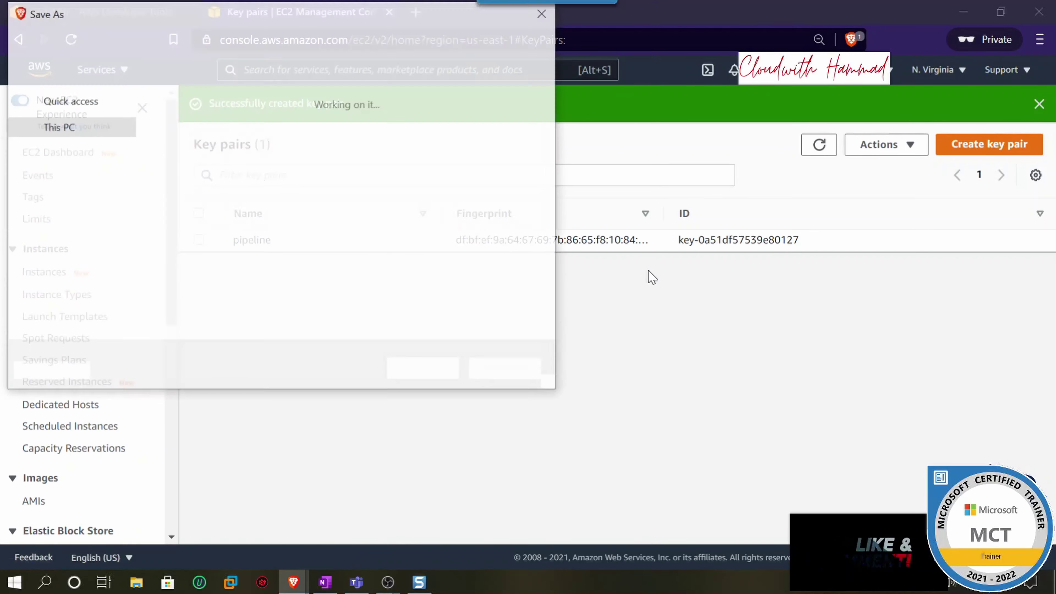
{"action": "left_click", "coordinate": [437, 376]}
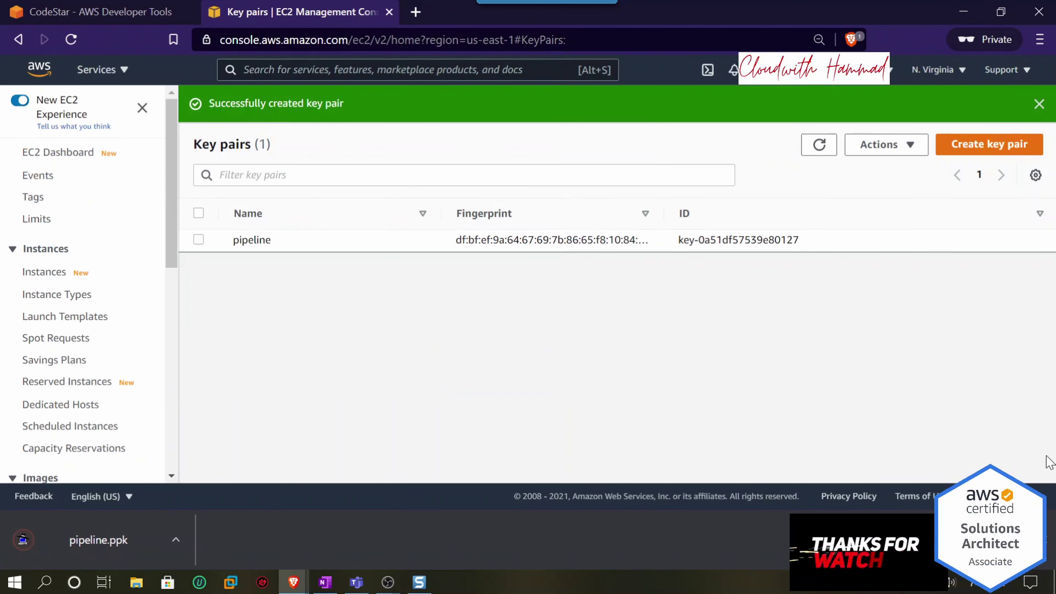
{"action": "left_click", "coordinate": [1040, 540]}
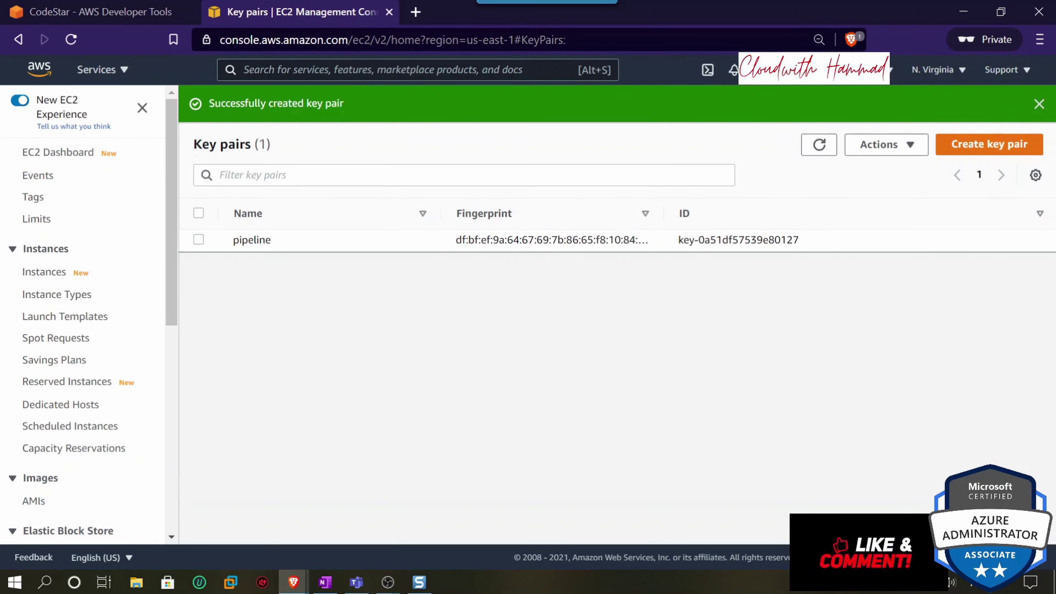
{"action": "left_click", "coordinate": [100, 12]}
{"action": "left_click", "coordinate": [665, 427]}
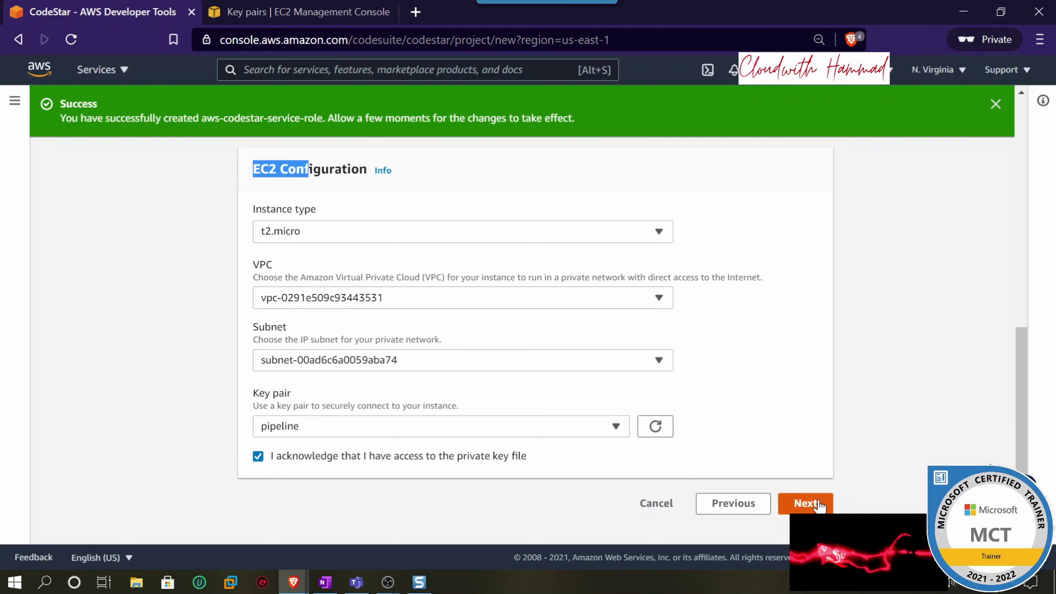
- Review projectpipeline's HTML template, CodeCommit repository and EC2 settings, then create the project
{"action": "left_click", "coordinate": [807, 503]}
{"action": "scroll", "coordinate": [778, 388], "scroll_direction": "up", "scroll_amount": 10}
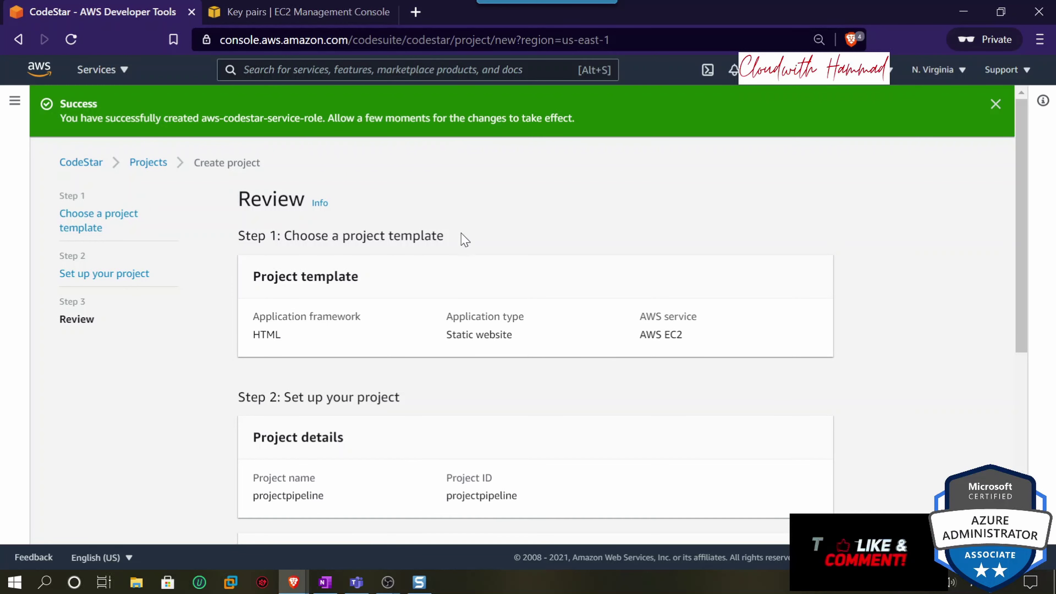
{"action": "left_click_drag", "start_coordinate": [461, 239], "coordinate": [279, 245]}
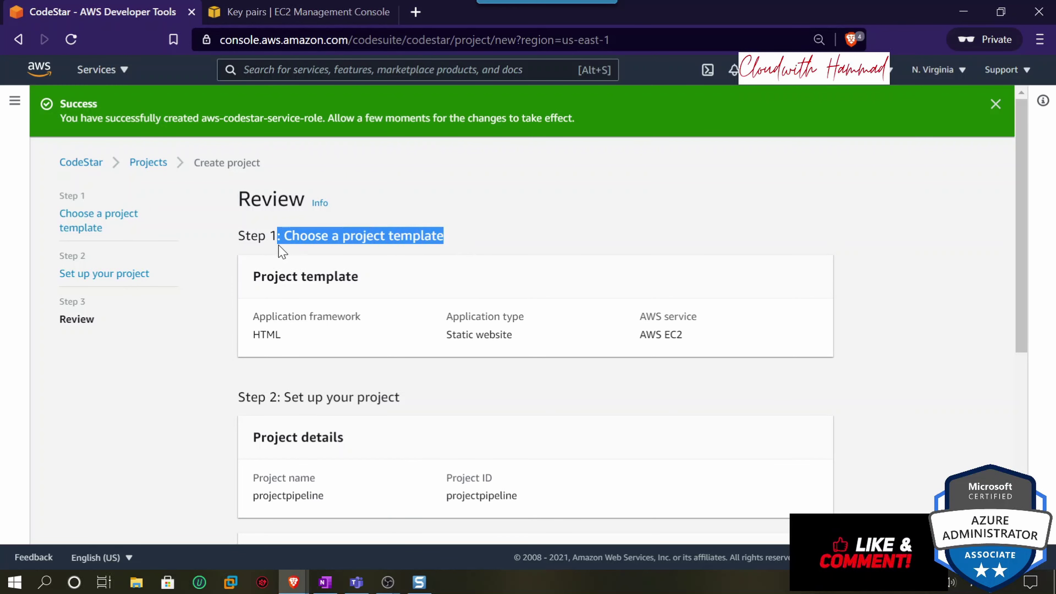
{"action": "left_click_drag", "start_coordinate": [283, 335], "coordinate": [252, 335]}
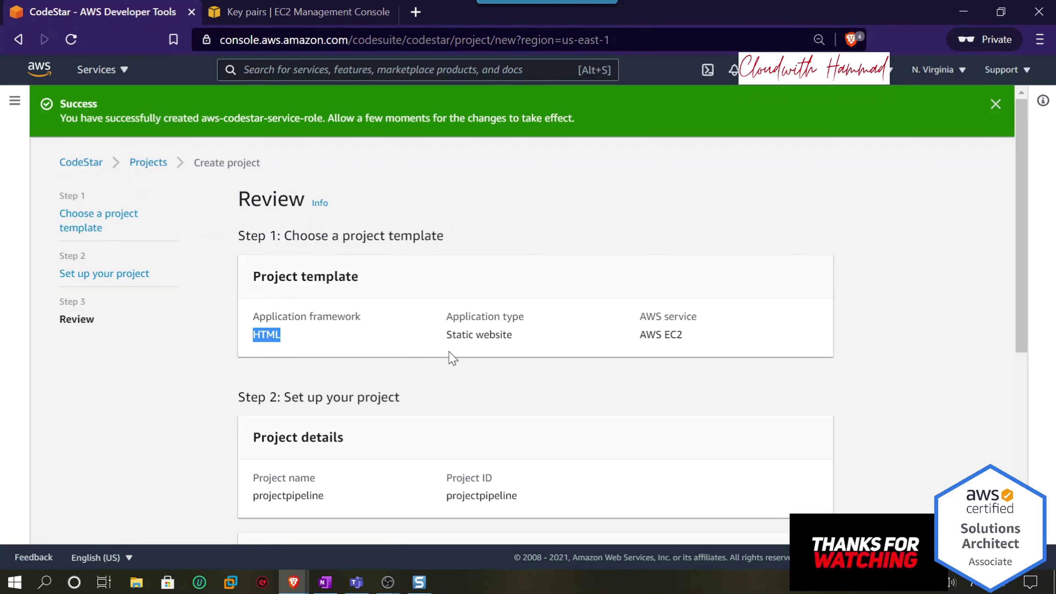
{"action": "left_click_drag", "start_coordinate": [509, 337], "coordinate": [446, 314]}
{"action": "scroll", "coordinate": [587, 334], "scroll_direction": "down", "scroll_amount": 1}
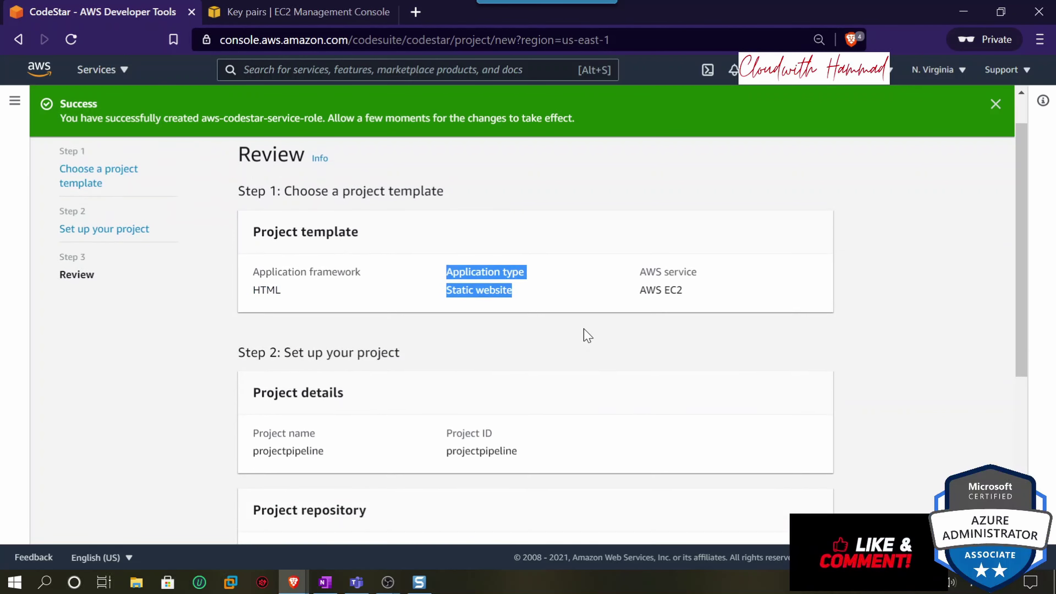
{"action": "scroll", "coordinate": [586, 335], "scroll_direction": "down", "scroll_amount": 3}
{"action": "left_click_drag", "start_coordinate": [518, 331], "coordinate": [452, 331]}
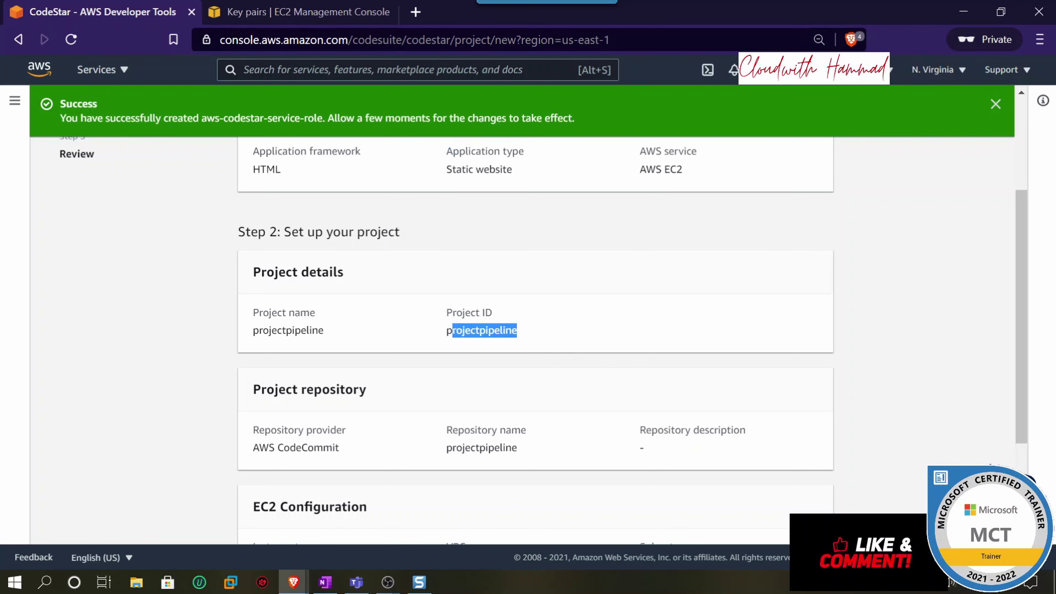
{"action": "scroll", "coordinate": [421, 431], "scroll_direction": "down", "scroll_amount": 4}
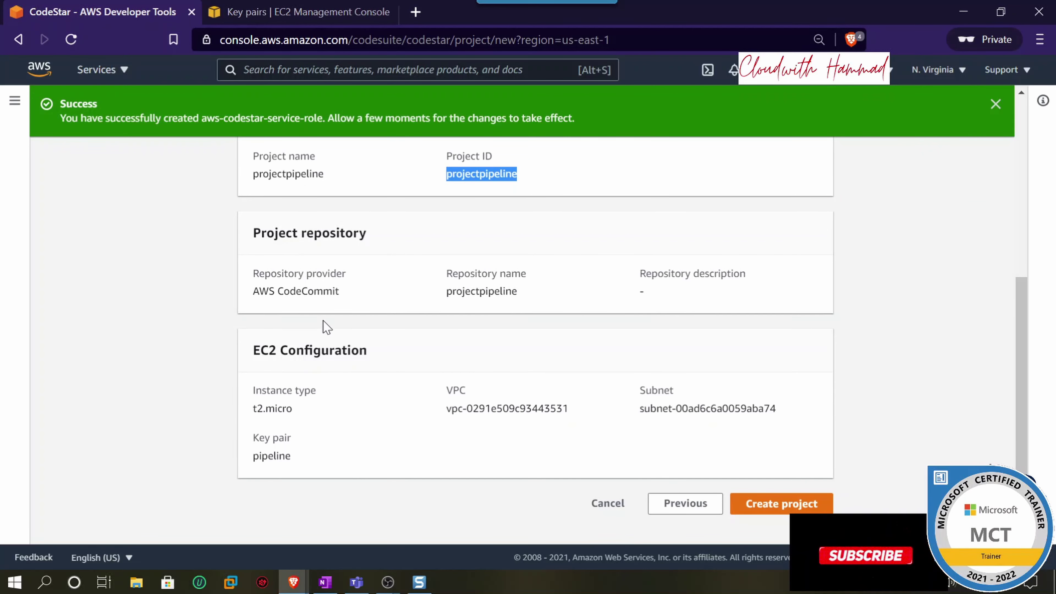
{"action": "left_click_drag", "start_coordinate": [340, 295], "coordinate": [281, 298]}
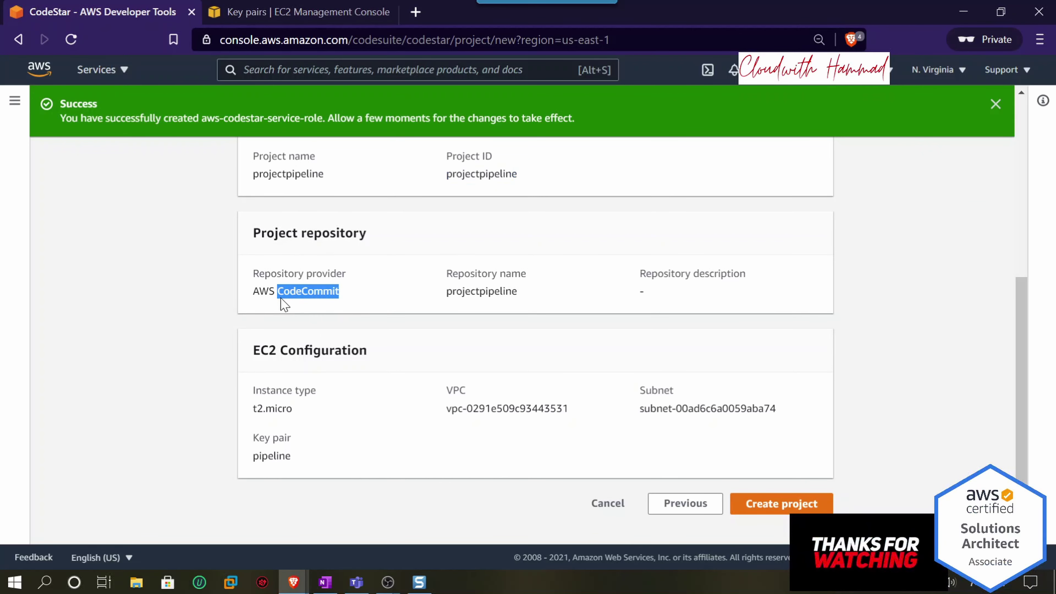
{"action": "left_click_drag", "start_coordinate": [532, 292], "coordinate": [453, 292]}
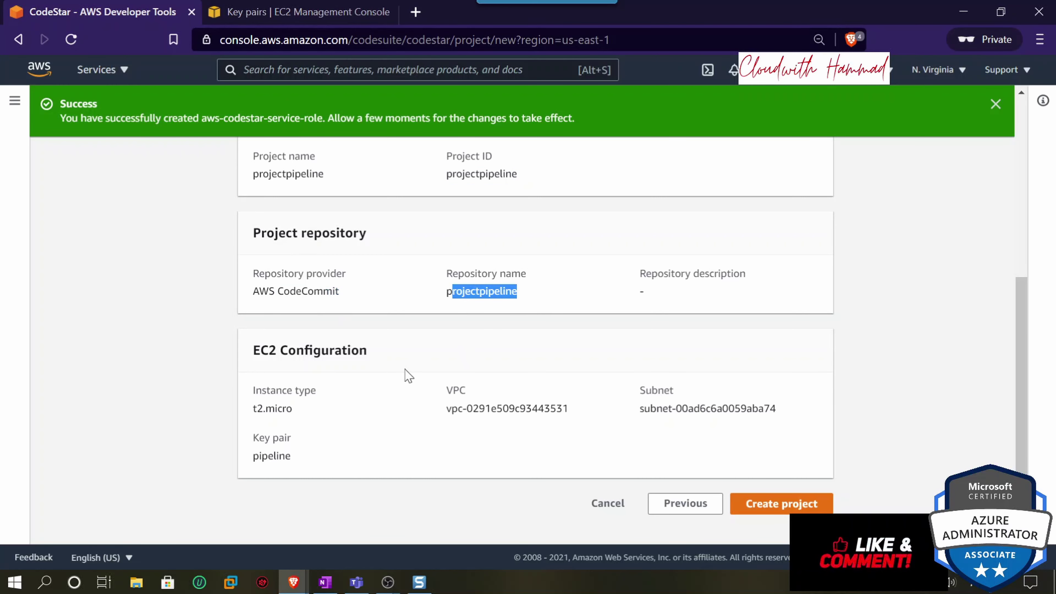
{"action": "left_click", "coordinate": [781, 505]}
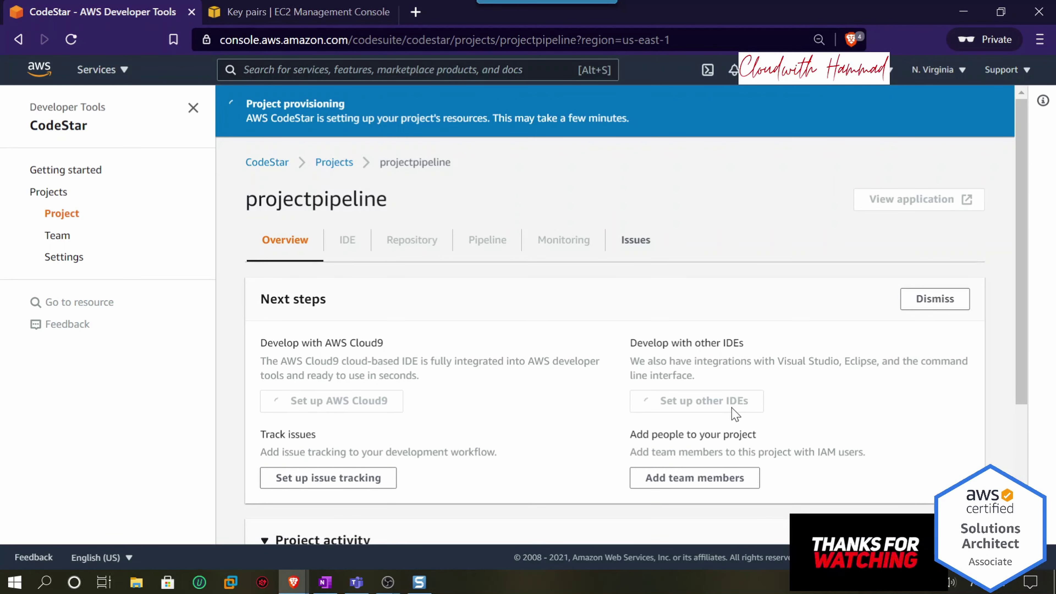
{"action": "scroll", "coordinate": [735, 414], "scroll_direction": "down", "scroll_amount": 4}
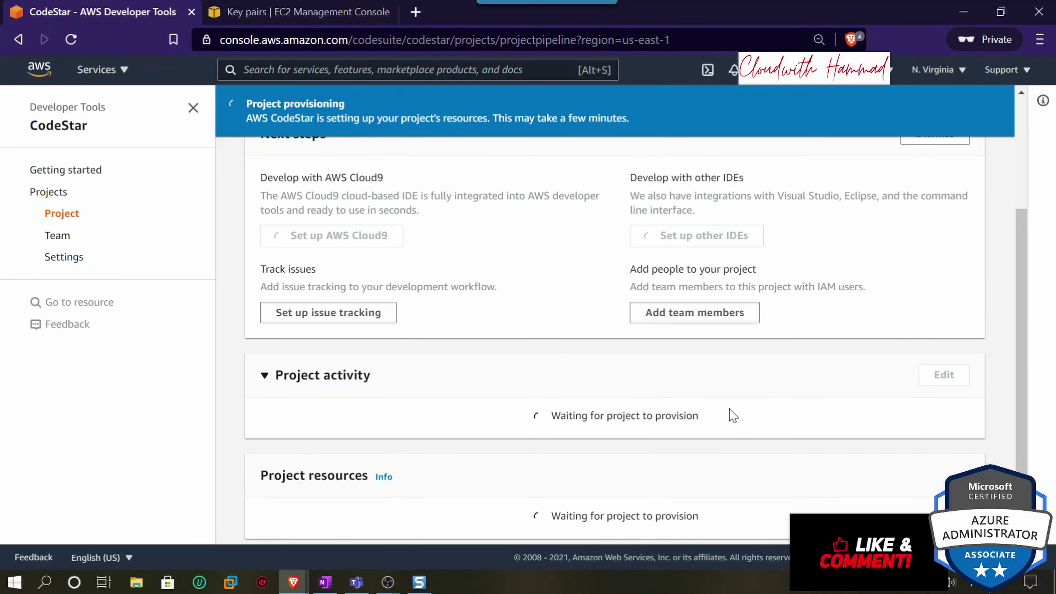
{"action": "left_click", "coordinate": [312, 388]}
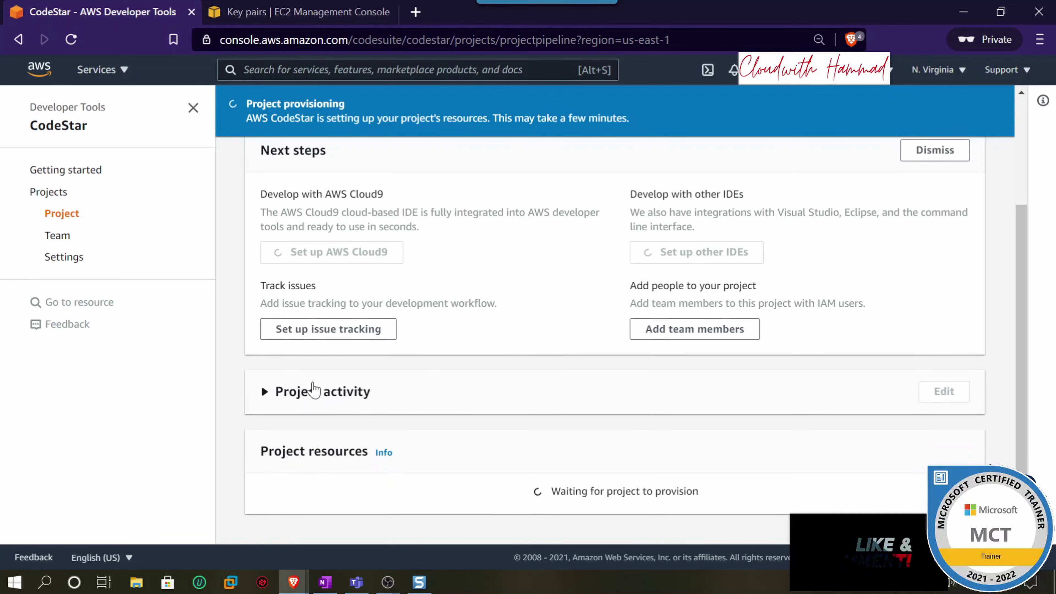
{"action": "left_click", "coordinate": [302, 404]}
{"action": "scroll", "coordinate": [545, 414], "scroll_direction": "down", "scroll_amount": 1}
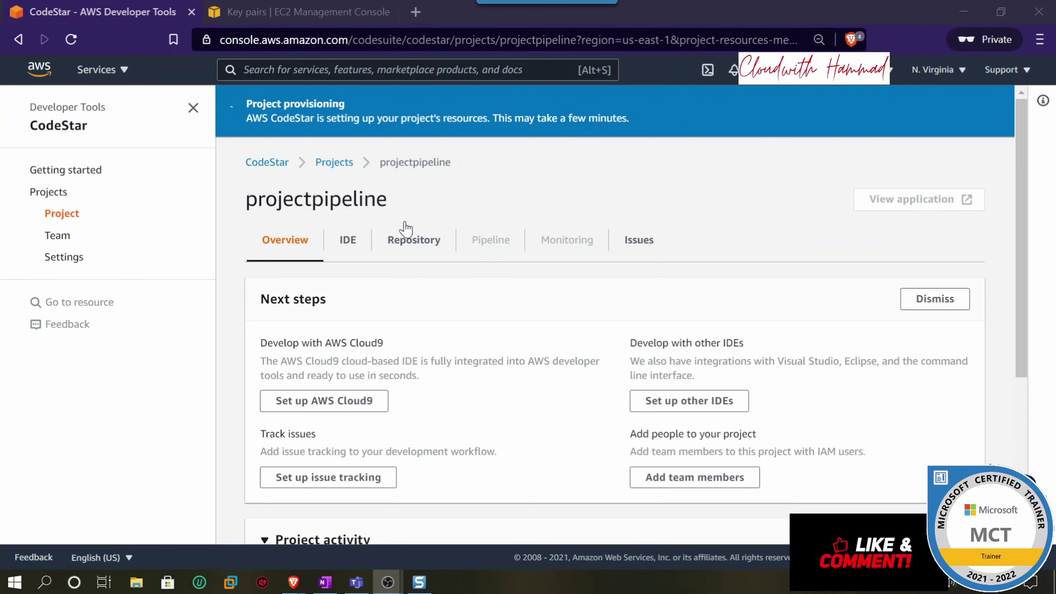
- Expand the IDE tab's options for accessing the project code, including AWS CodeCommit
{"action": "left_click", "coordinate": [343, 245]}
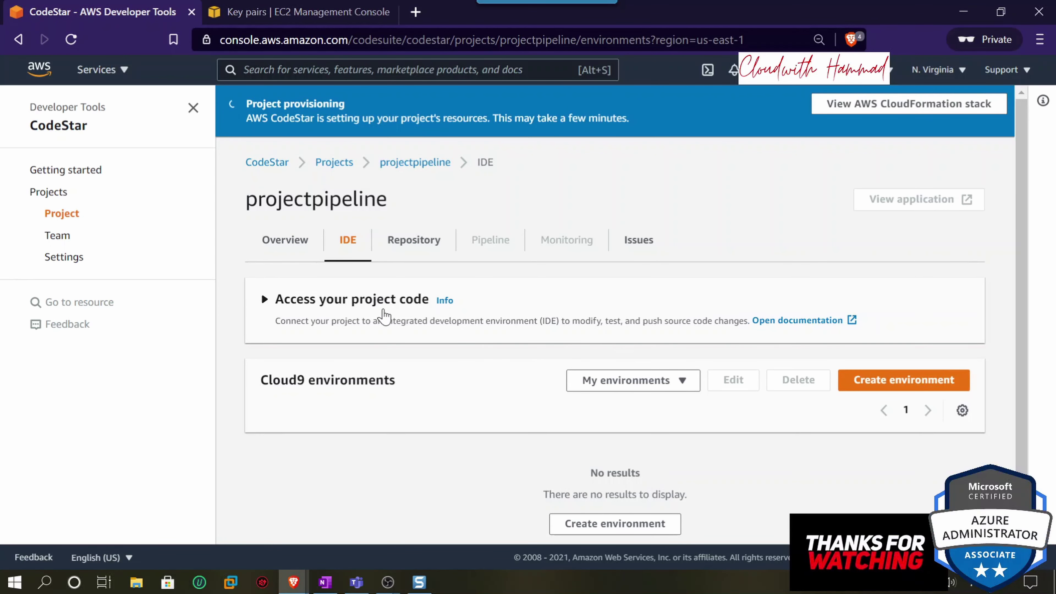
{"action": "left_click", "coordinate": [361, 307]}
{"action": "scroll", "coordinate": [730, 311], "scroll_direction": "down", "scroll_amount": 4}
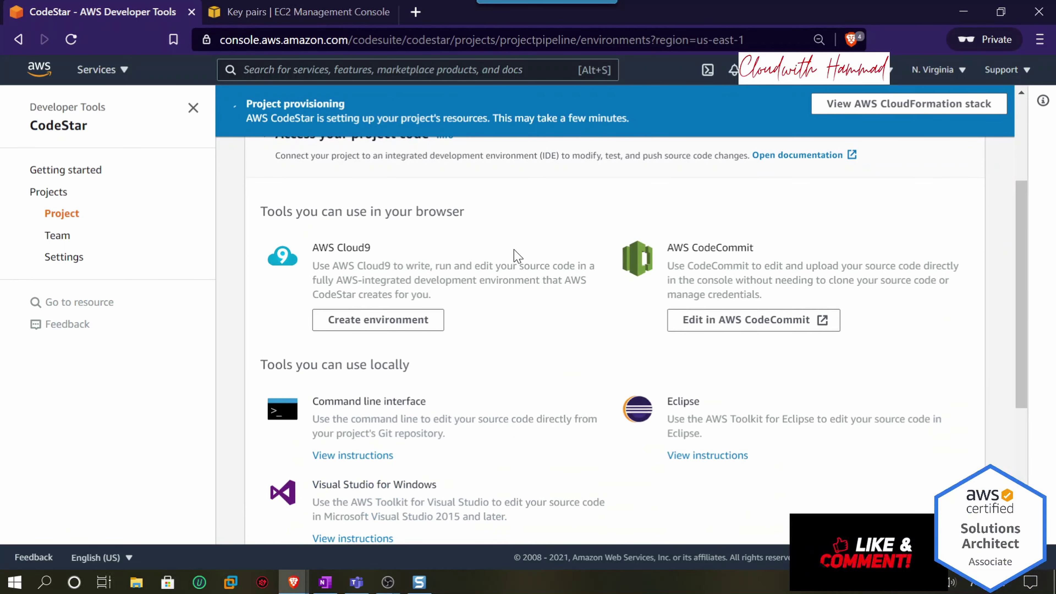
{"action": "left_click_drag", "start_coordinate": [666, 247], "coordinate": [779, 251]}
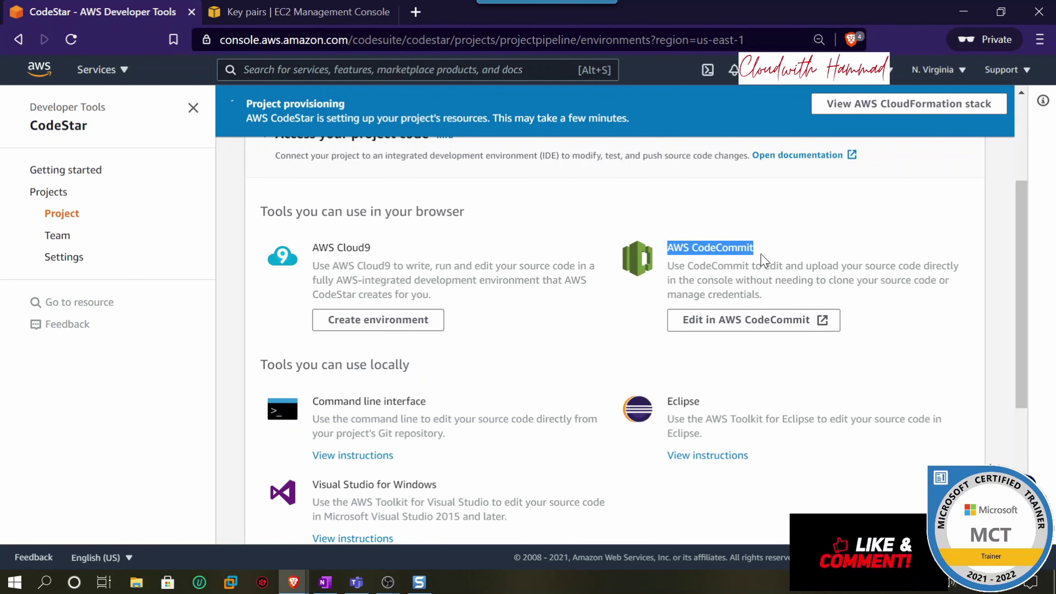
{"action": "scroll", "coordinate": [769, 274], "scroll_direction": "up", "scroll_amount": 5}
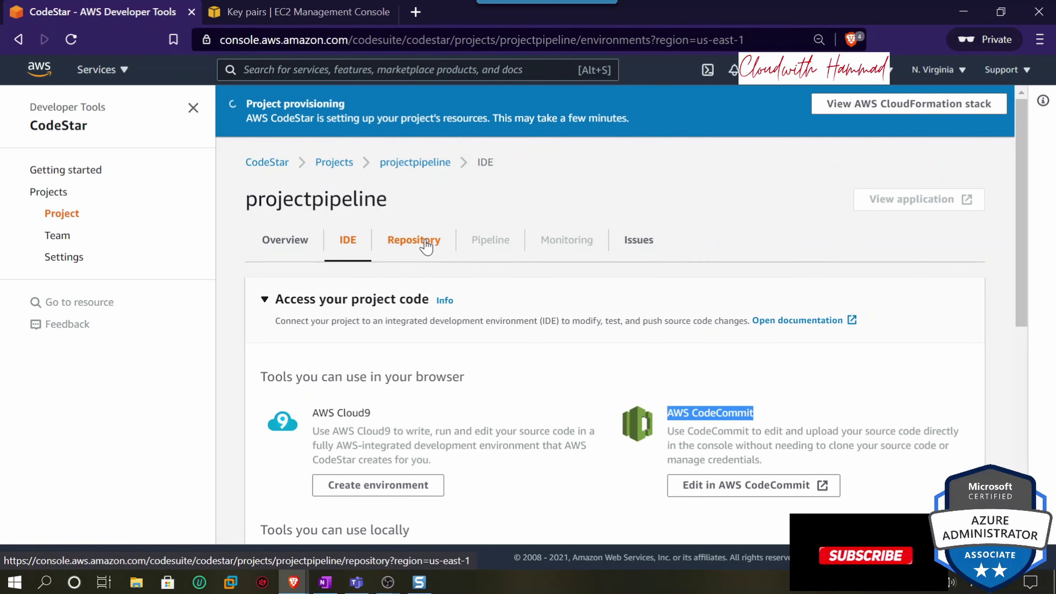
- View the Repository tab with the projectpipeline CodeCommit repo and initial commit 2424d593
{"action": "left_click", "coordinate": [425, 242]}
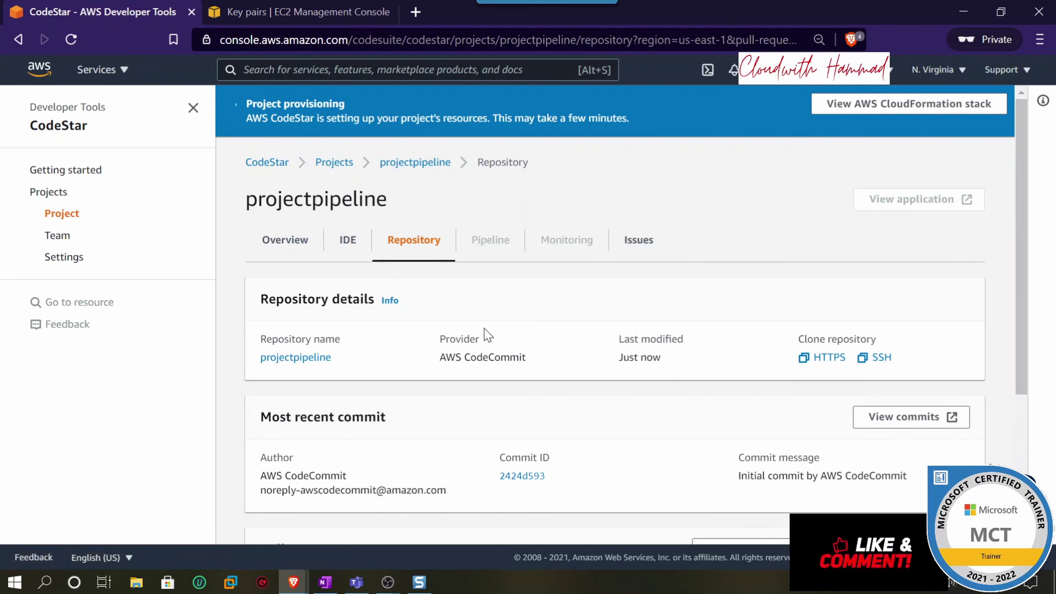
{"action": "scroll", "coordinate": [487, 335], "scroll_direction": "down", "scroll_amount": 4}
{"action": "scroll", "coordinate": [488, 339], "scroll_direction": "down", "scroll_amount": 1}
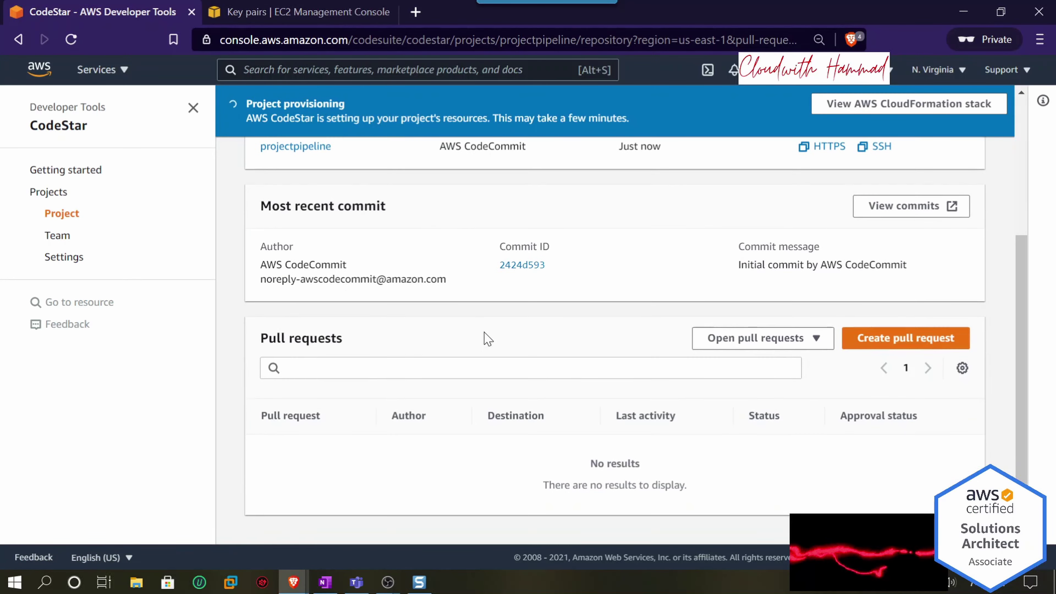
{"action": "scroll", "coordinate": [487, 339], "scroll_direction": "up", "scroll_amount": 4}
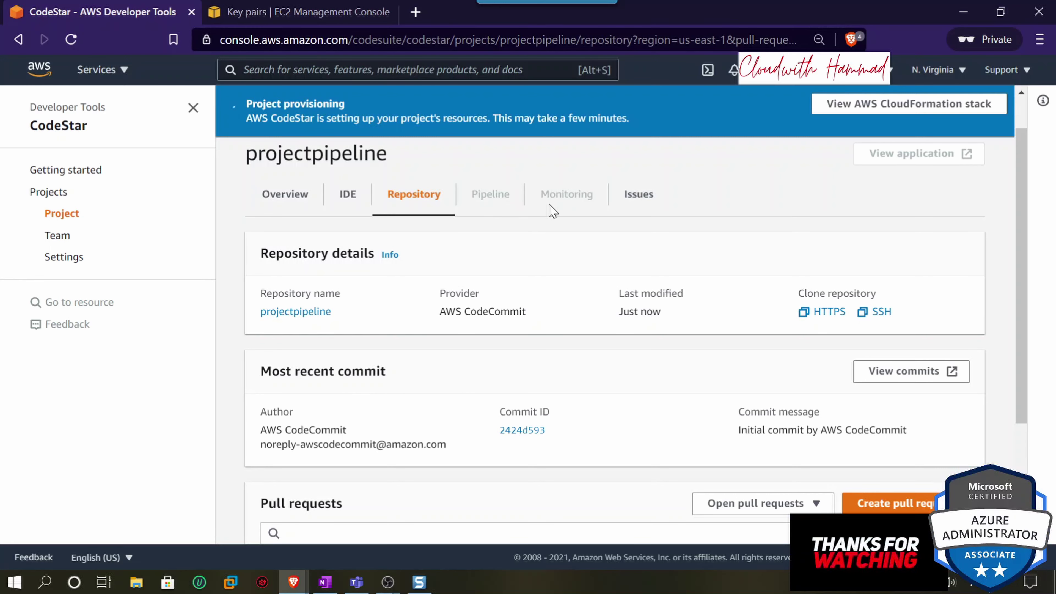
- Open the project's CloudFormation stack, still in CREATE_IN_PROGRESS status
{"action": "left_click", "coordinate": [894, 109]}
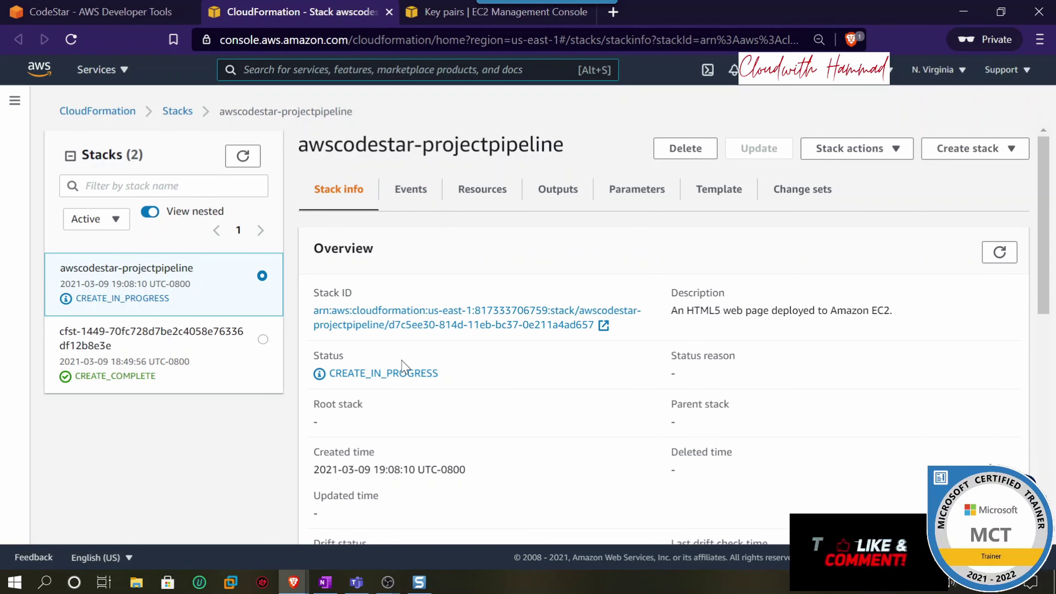
{"action": "left_click_drag", "start_coordinate": [446, 373], "coordinate": [332, 384]}
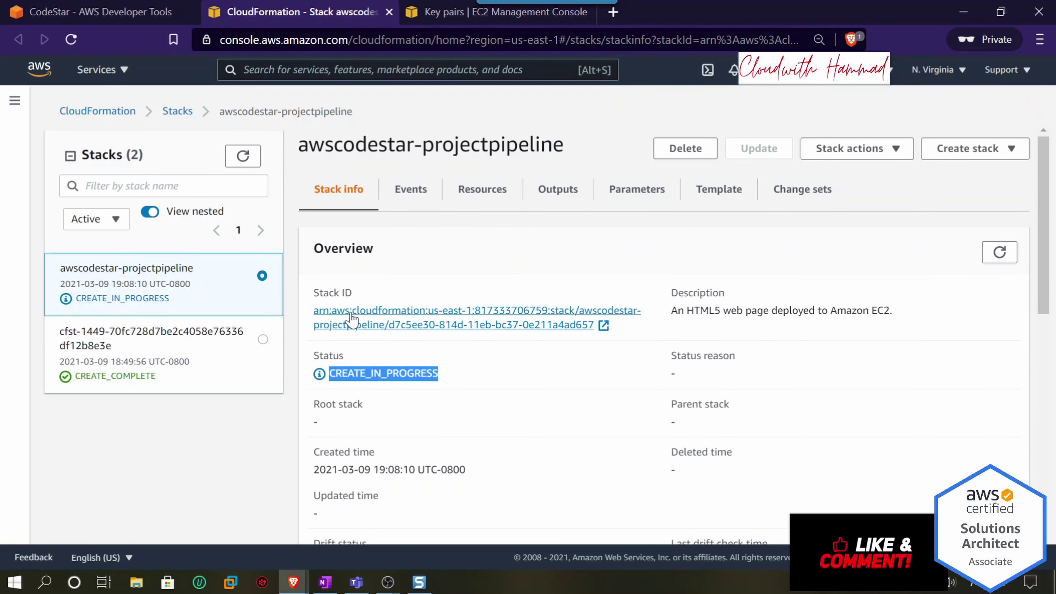
{"action": "left_click_drag", "start_coordinate": [357, 297], "coordinate": [329, 293]}
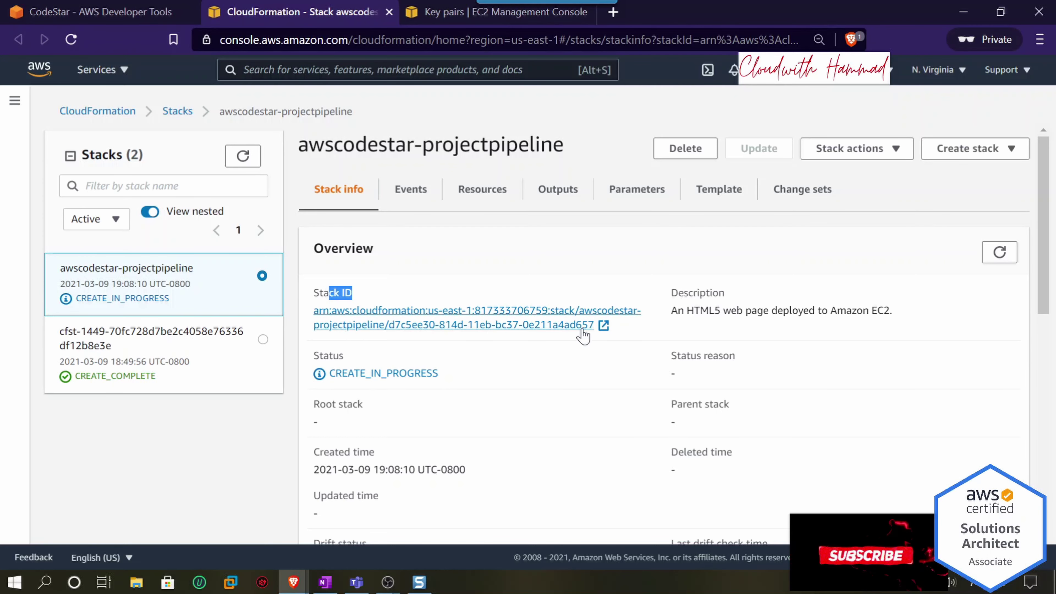
- Browse the stack's creation events, such as CodeBuildProject and WebAppRolePolicies
{"action": "left_click", "coordinate": [410, 189]}
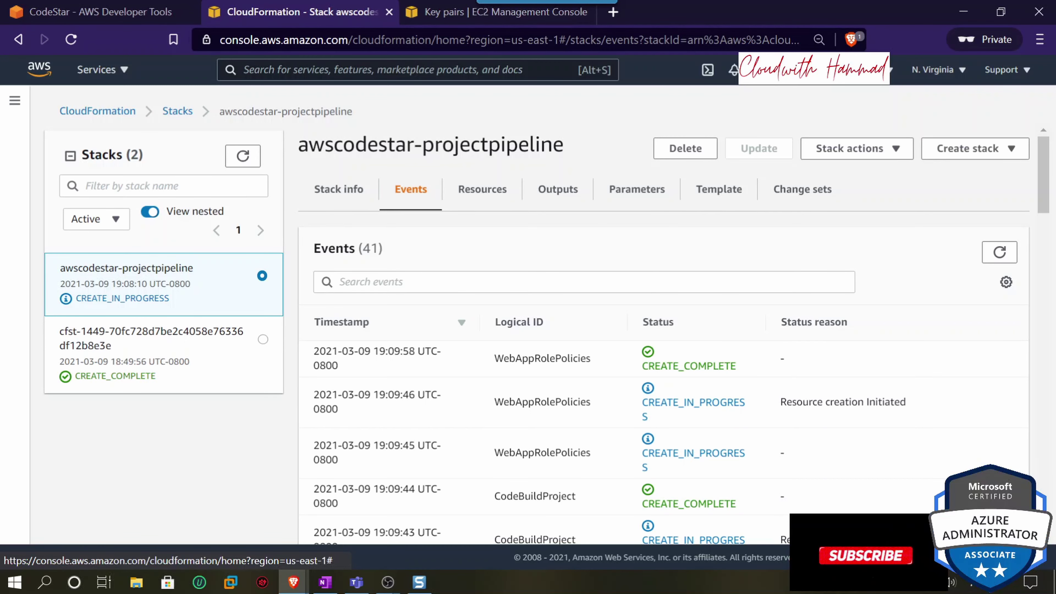
{"action": "scroll", "coordinate": [557, 366], "scroll_direction": "down", "scroll_amount": 5}
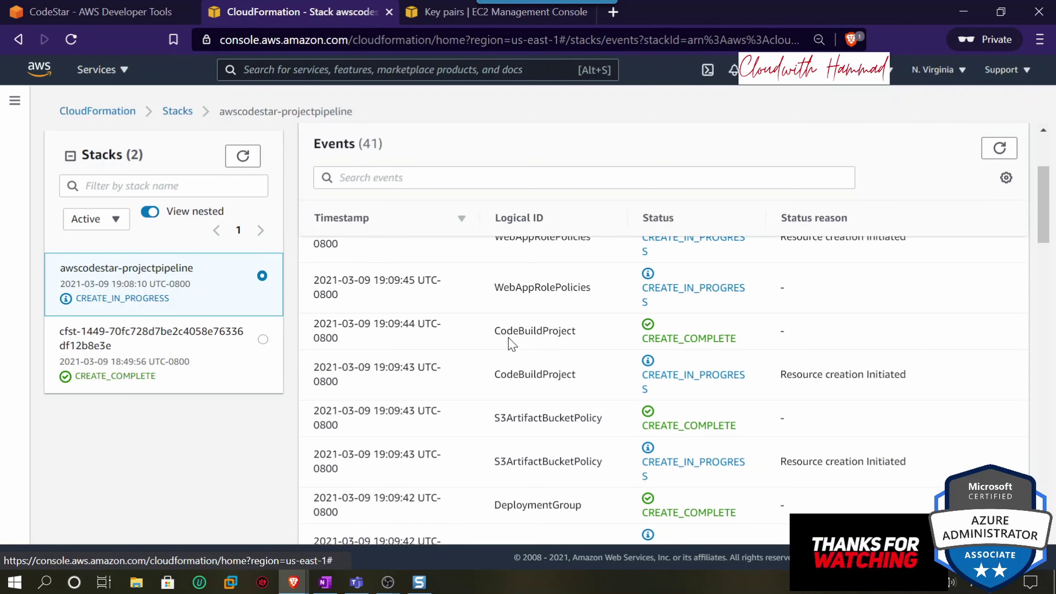
{"action": "left_click_drag", "start_coordinate": [501, 332], "coordinate": [560, 332]}
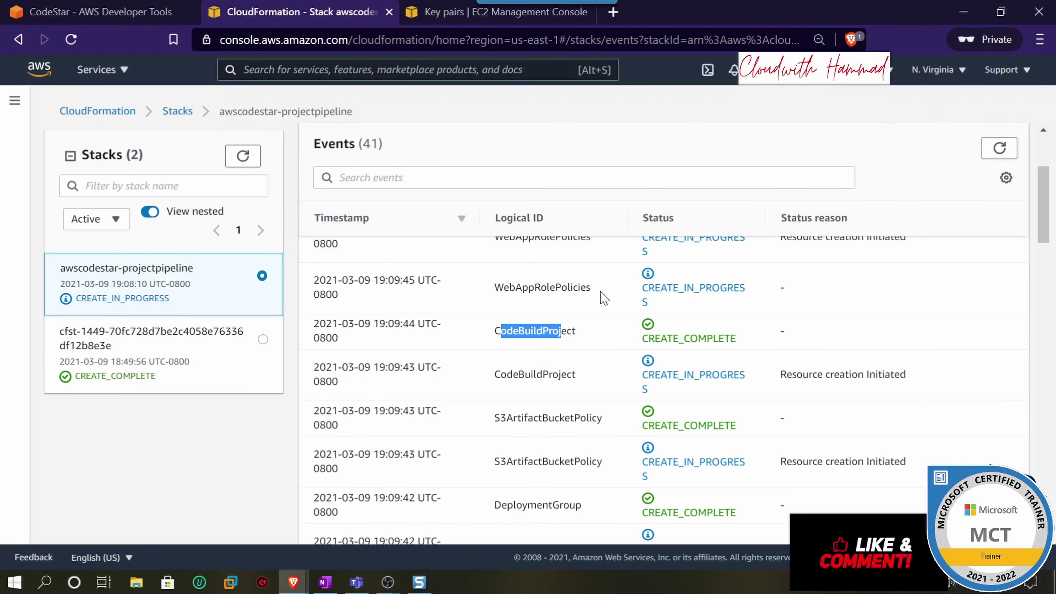
{"action": "left_click_drag", "start_coordinate": [591, 287], "coordinate": [509, 288]}
{"action": "scroll", "coordinate": [527, 318], "scroll_direction": "down", "scroll_amount": 2}
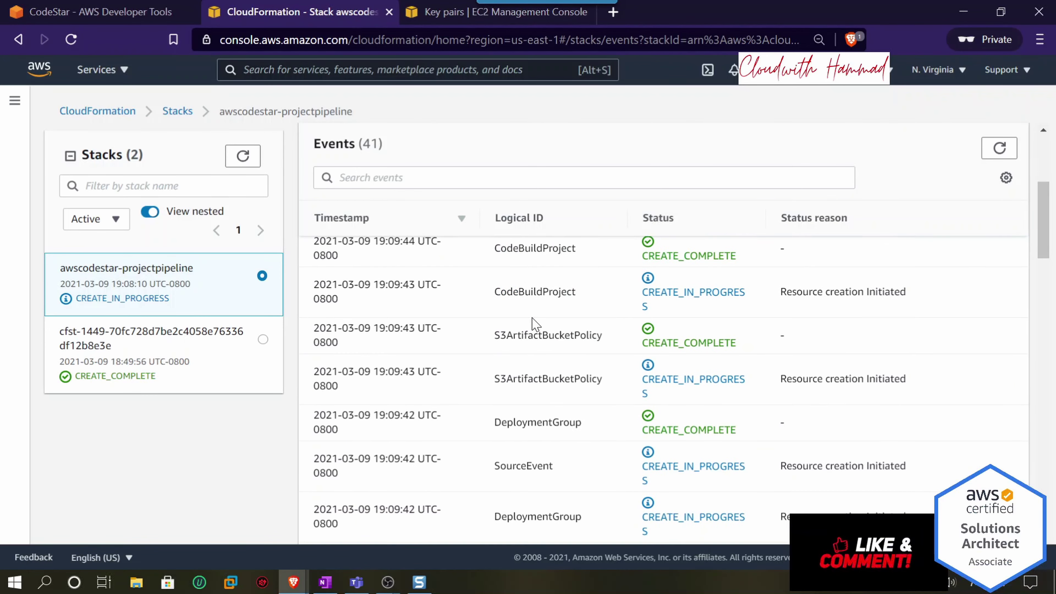
{"action": "scroll", "coordinate": [549, 325], "scroll_direction": "down", "scroll_amount": 8}
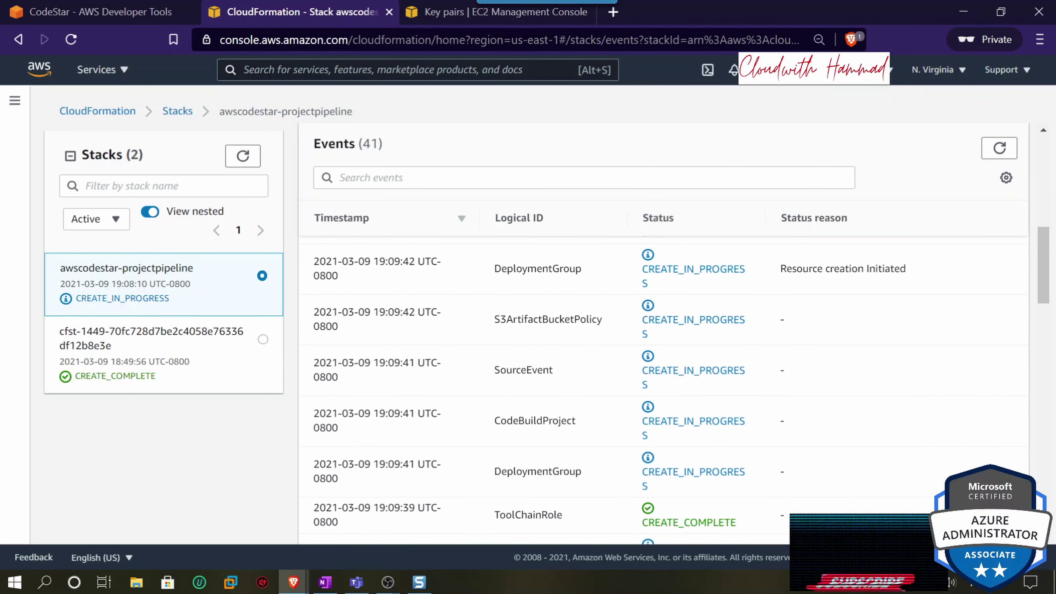
{"action": "scroll", "coordinate": [549, 337], "scroll_direction": "down", "scroll_amount": 2}
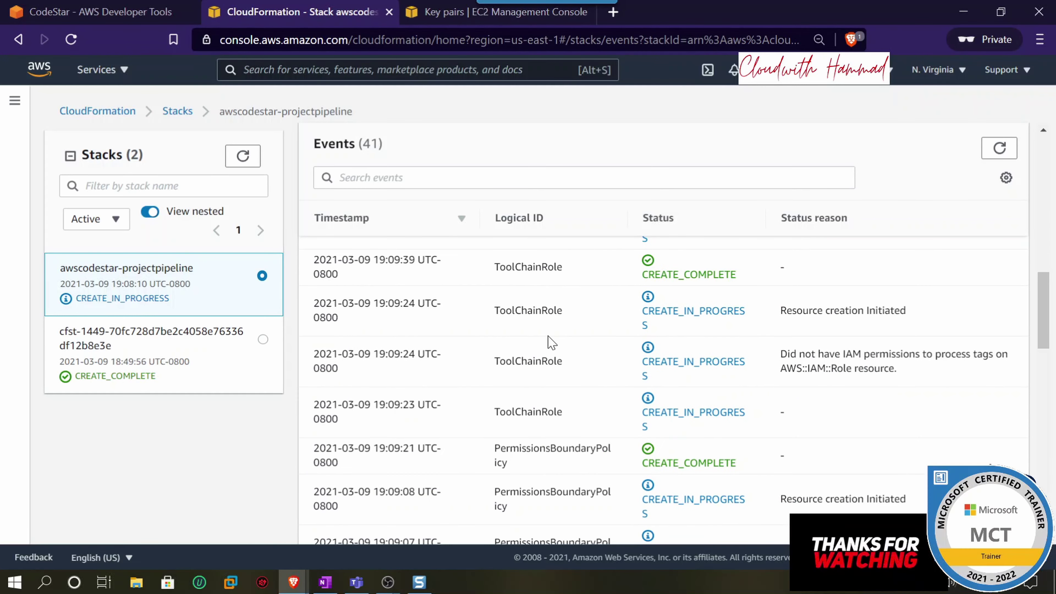
{"action": "scroll", "coordinate": [550, 342], "scroll_direction": "down", "scroll_amount": 2}
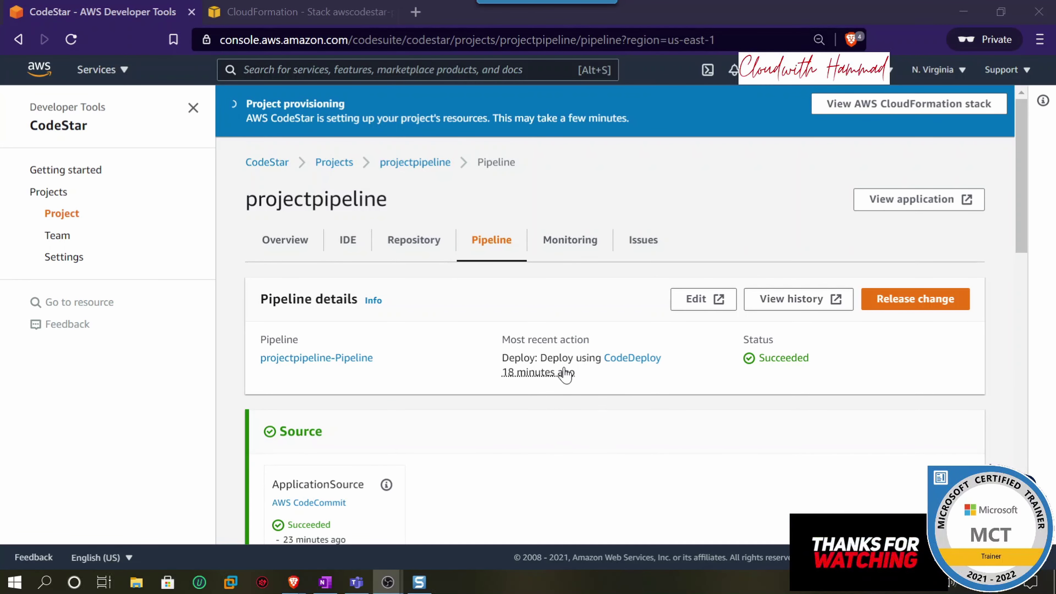
- Check when the pipeline's last deploy ran
{"action": "left_click_drag", "start_coordinate": [590, 375], "coordinate": [503, 377]}
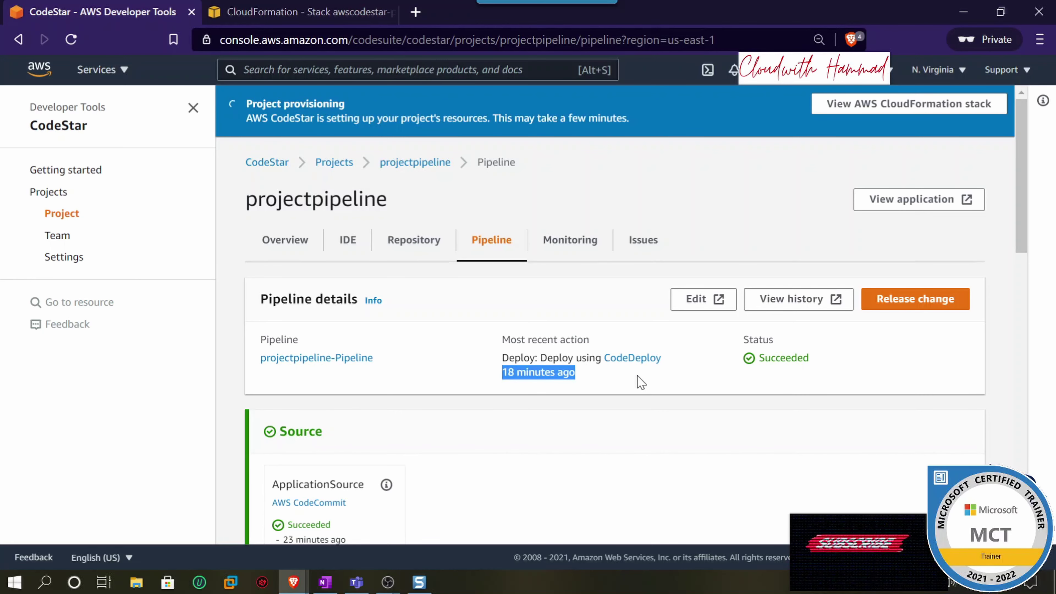
{"action": "scroll", "coordinate": [641, 381], "scroll_direction": "down", "scroll_amount": 2}
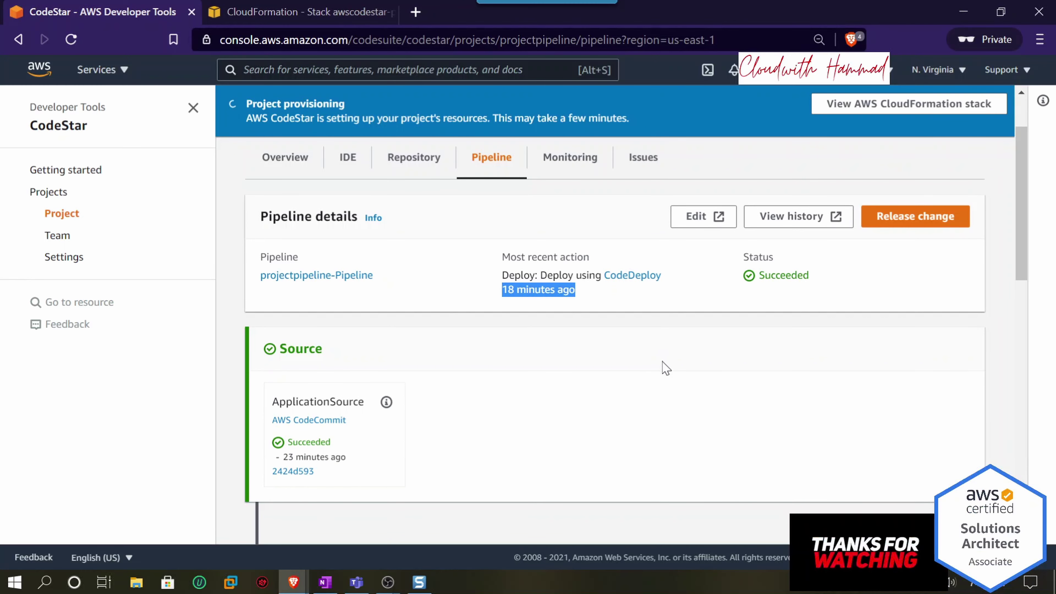
{"action": "scroll", "coordinate": [664, 365], "scroll_direction": "up", "scroll_amount": 2}
- Return to the project overview, then view the infrastructure stack at CREATE_COMPLETE in CloudFormation
{"action": "left_click", "coordinate": [287, 250]}
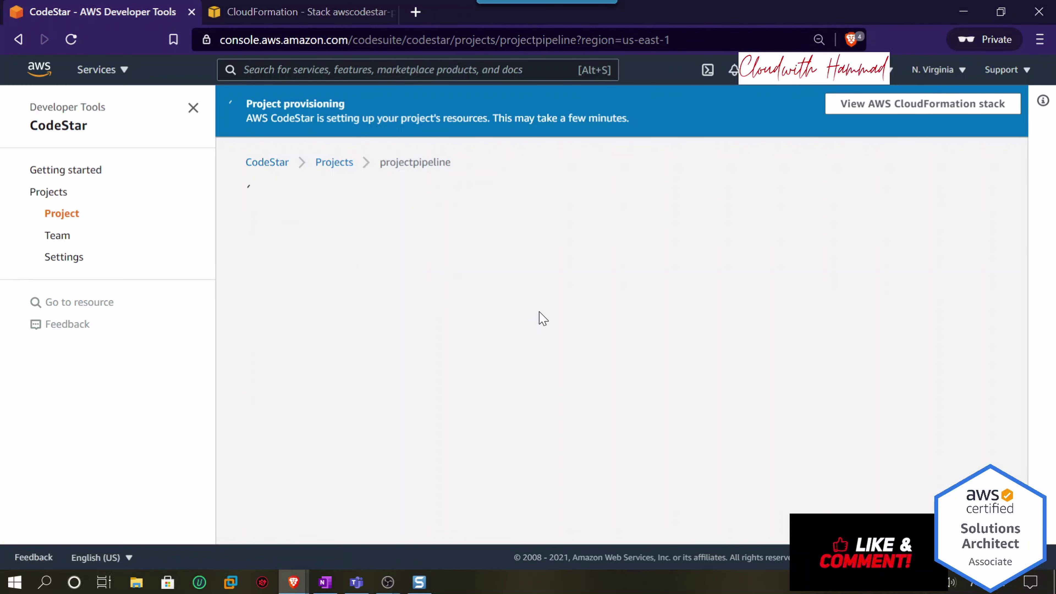
{"action": "triple_click", "coordinate": [287, 121]}
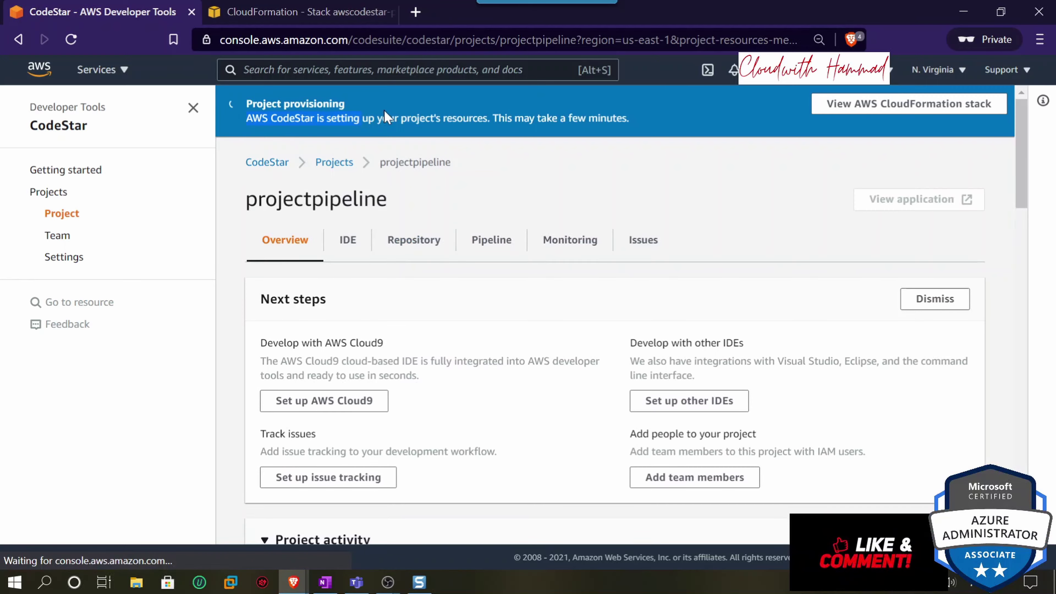
{"action": "scroll", "coordinate": [468, 262], "scroll_direction": "down", "scroll_amount": 3}
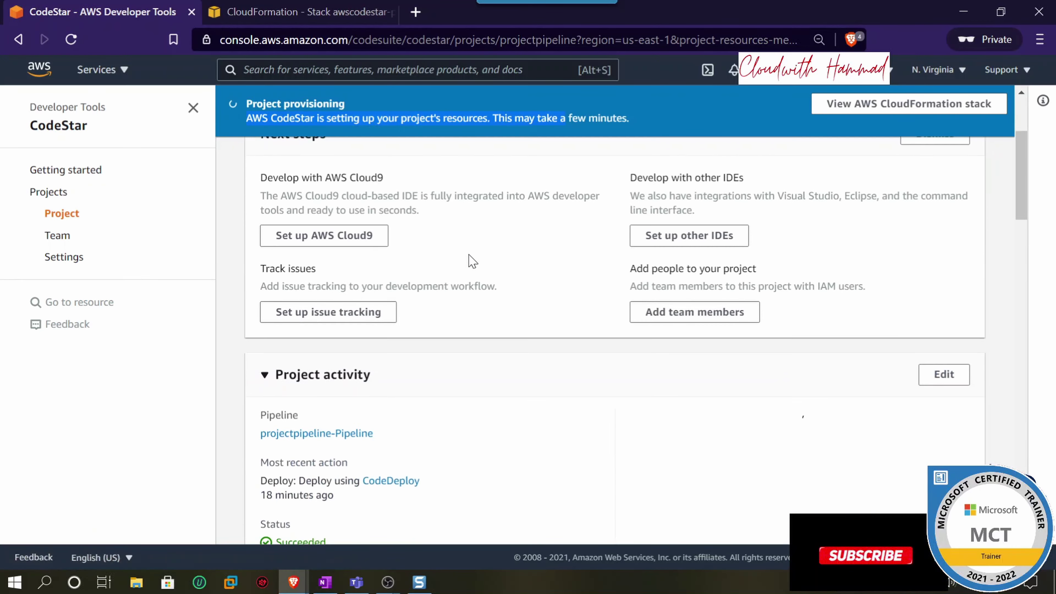
{"action": "scroll", "coordinate": [467, 262], "scroll_direction": "up", "scroll_amount": 2}
{"action": "left_click", "coordinate": [339, 14]}
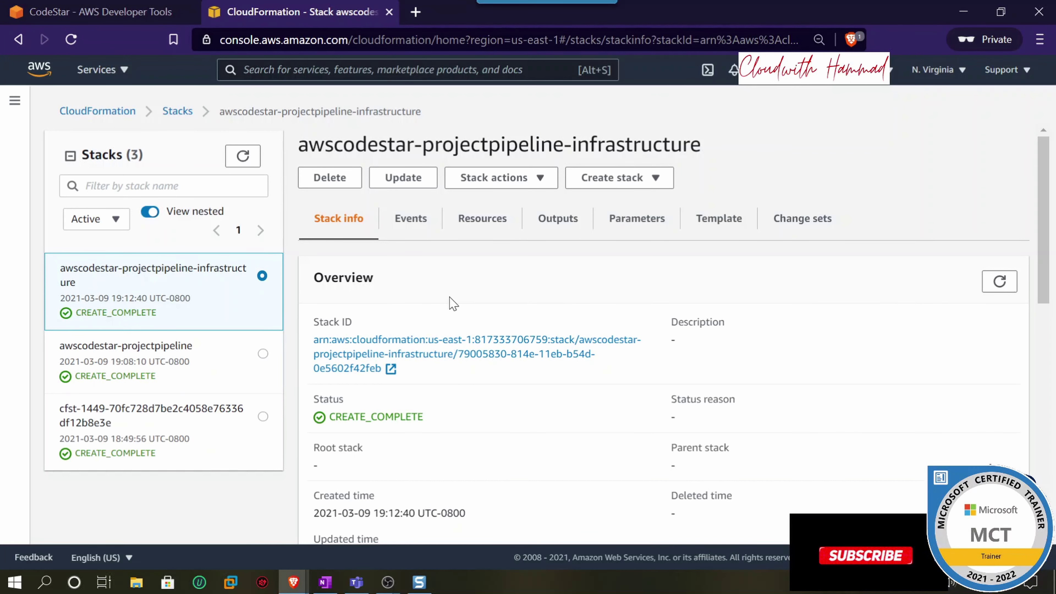
- Review the infrastructure stack's created and updated times
{"action": "scroll", "coordinate": [432, 313], "scroll_direction": "down", "scroll_amount": 2}
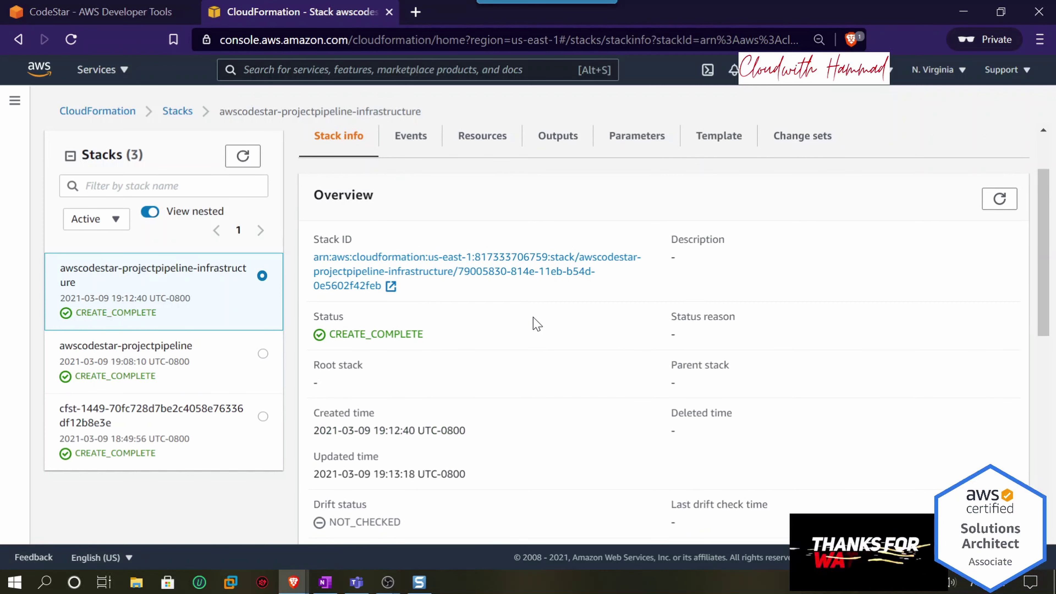
{"action": "scroll", "coordinate": [461, 359], "scroll_direction": "down", "scroll_amount": 4}
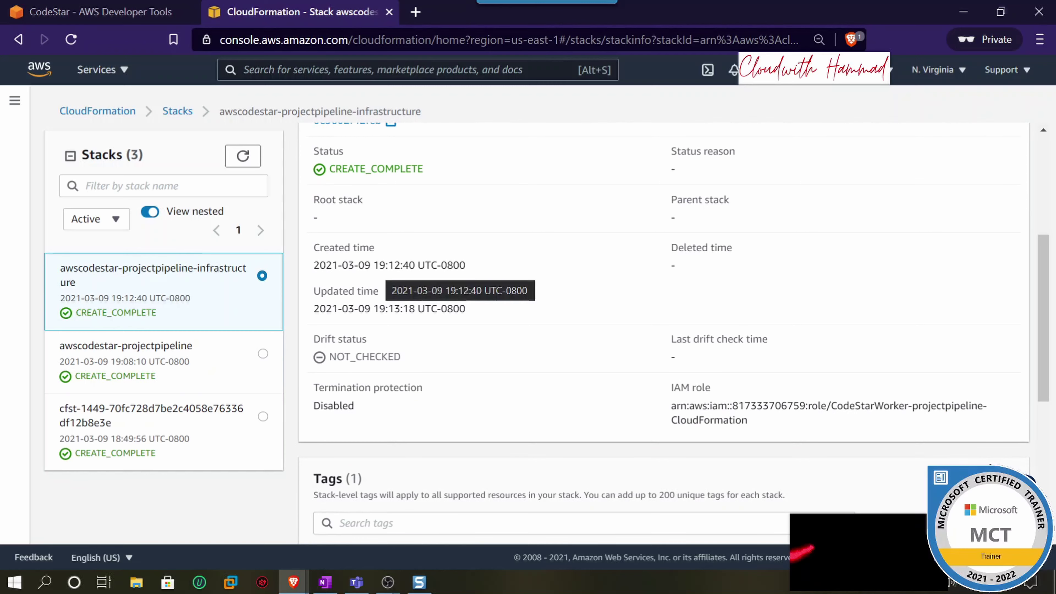
{"action": "left_click_drag", "start_coordinate": [379, 265], "coordinate": [400, 265]}
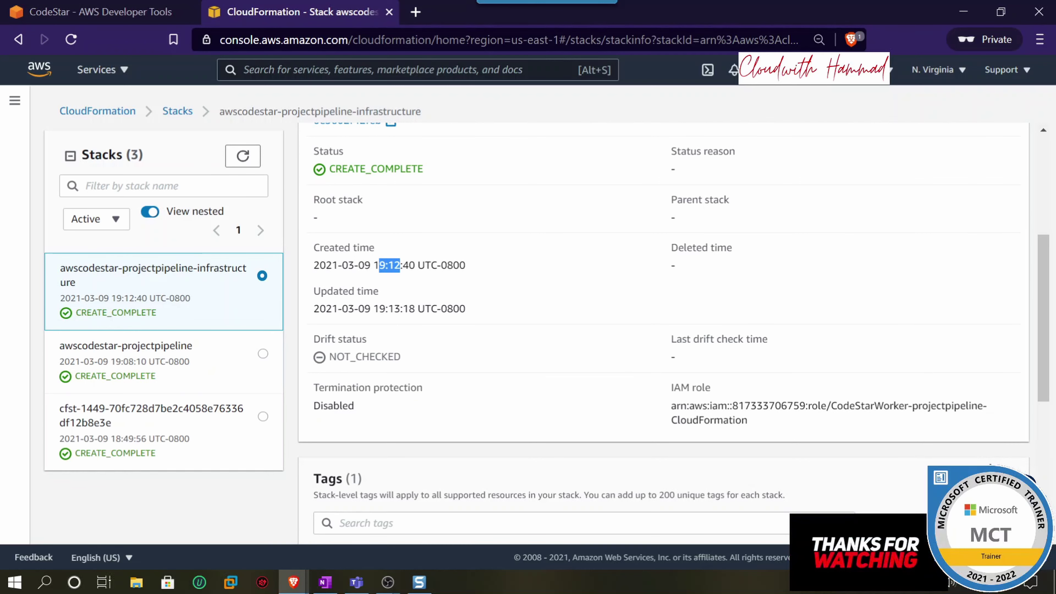
{"action": "left_click_drag", "start_coordinate": [378, 308], "coordinate": [408, 308]}
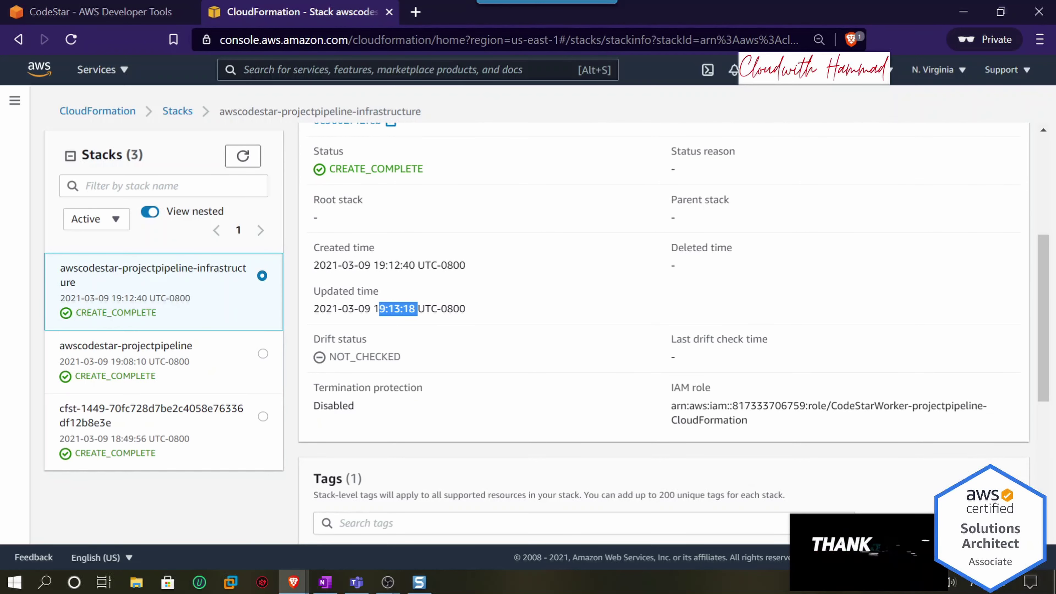
{"action": "scroll", "coordinate": [444, 267], "scroll_direction": "up", "scroll_amount": 5}
- List its 12 events, with SyncResources, WebApp01 and WebAppSG each CREATE_COMPLETE
{"action": "left_click", "coordinate": [418, 233]}
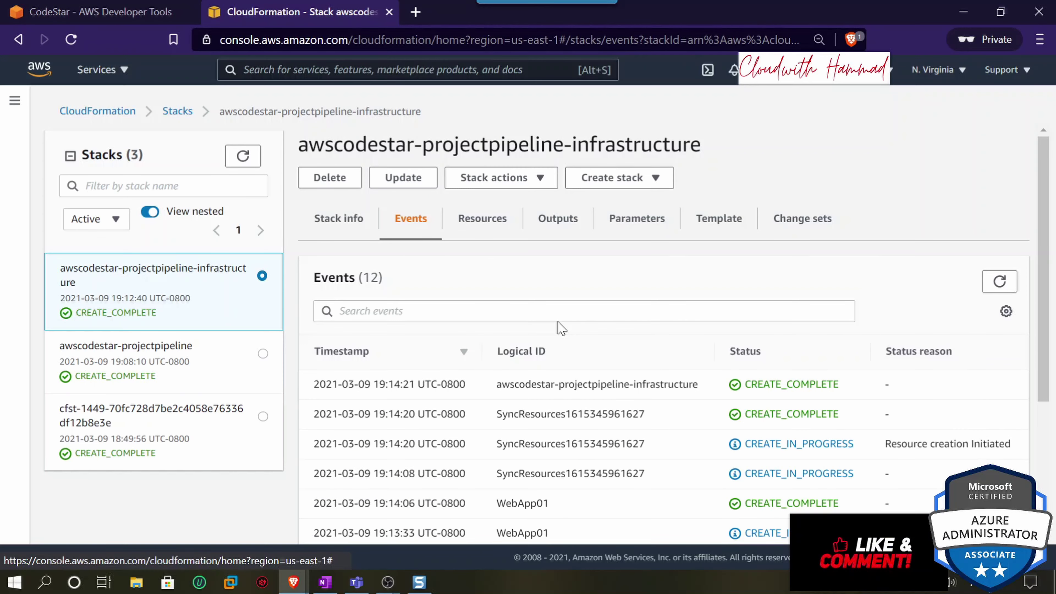
{"action": "scroll", "coordinate": [561, 328], "scroll_direction": "down", "scroll_amount": 2}
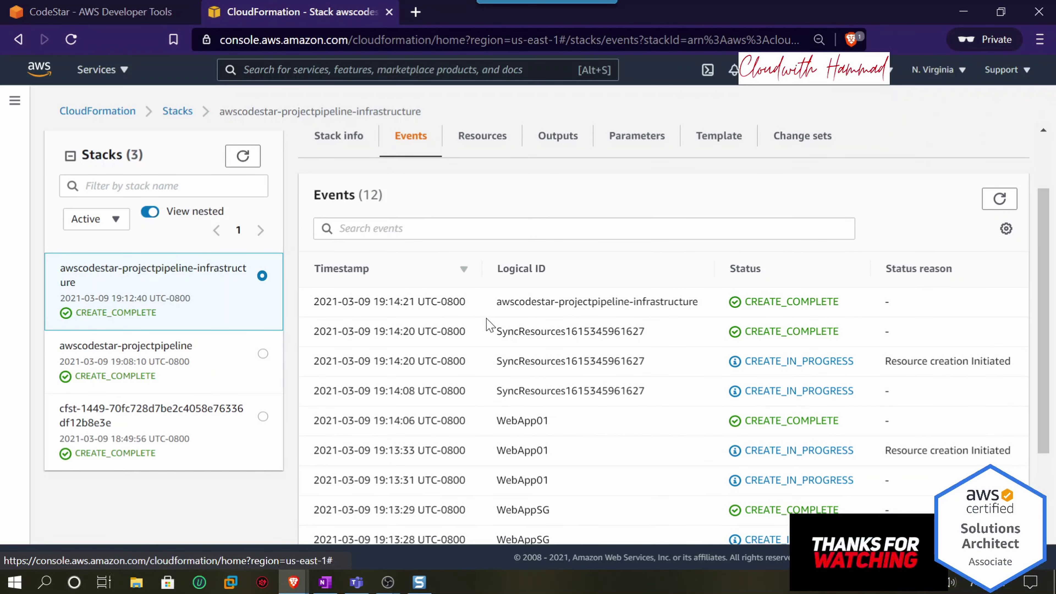
{"action": "left_click_drag", "start_coordinate": [495, 302], "coordinate": [608, 302]}
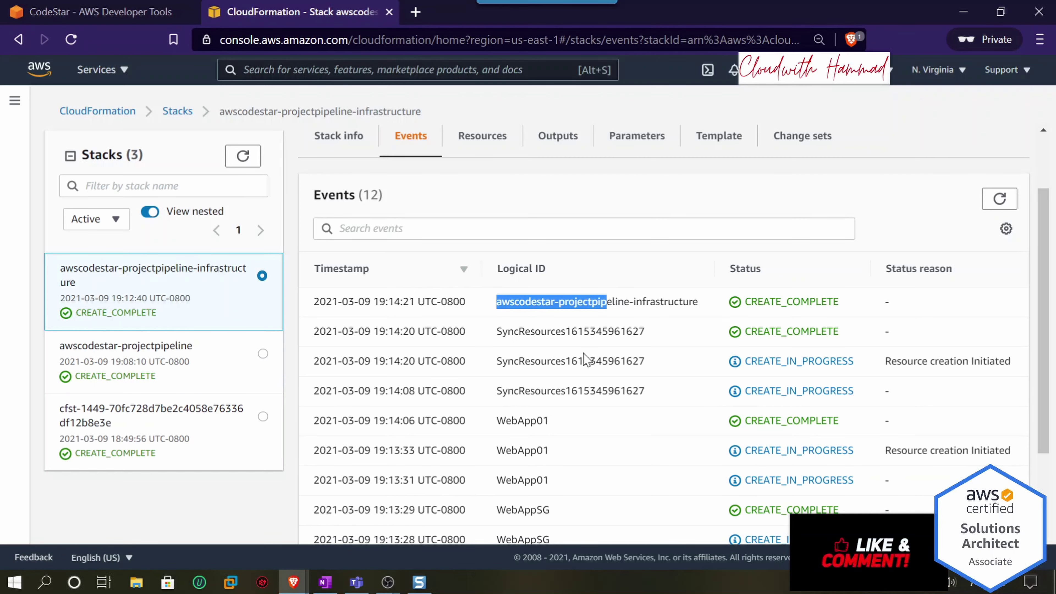
{"action": "scroll", "coordinate": [588, 359], "scroll_direction": "down", "scroll_amount": 1}
{"action": "left_click_drag", "start_coordinate": [508, 308], "coordinate": [540, 310]}
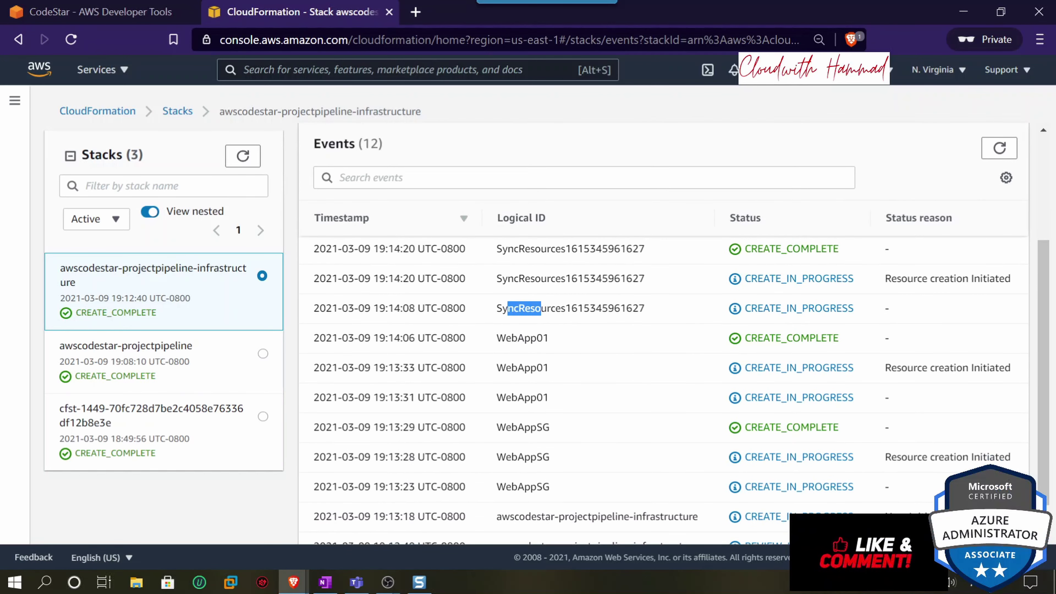
{"action": "left_click_drag", "start_coordinate": [496, 337], "coordinate": [543, 338]}
{"action": "scroll", "coordinate": [557, 344], "scroll_direction": "down", "scroll_amount": 1}
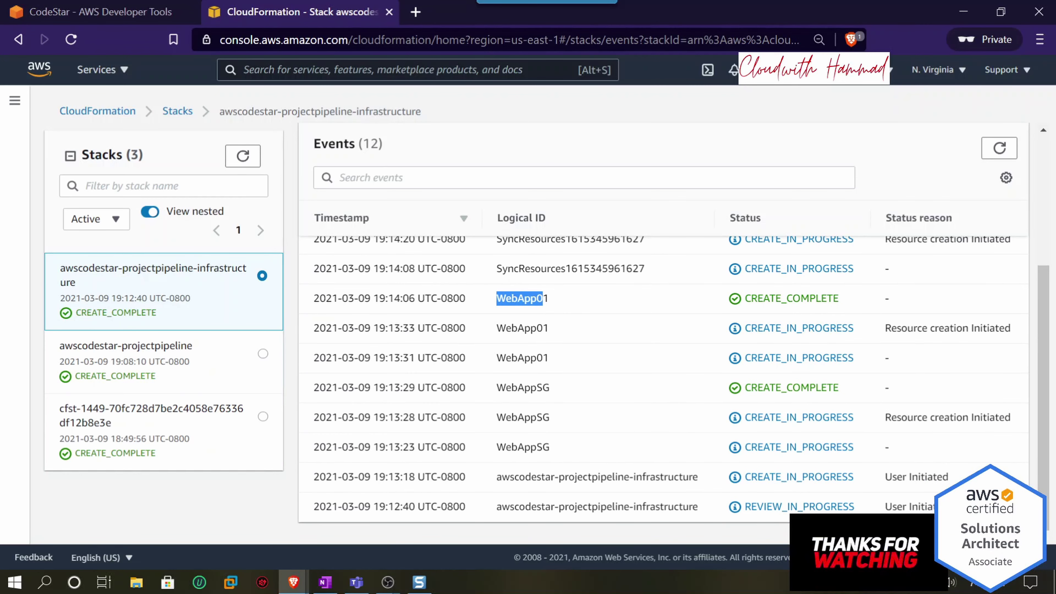
{"action": "left_click_drag", "start_coordinate": [496, 446], "coordinate": [668, 478]}
- Check the Resources tab types for SyncResources, the WebApp01 EC2 instance and WebAppSG security group
{"action": "scroll", "coordinate": [615, 442], "scroll_direction": "up", "scroll_amount": 2}
{"action": "scroll", "coordinate": [615, 442], "scroll_direction": "up", "scroll_amount": 2}
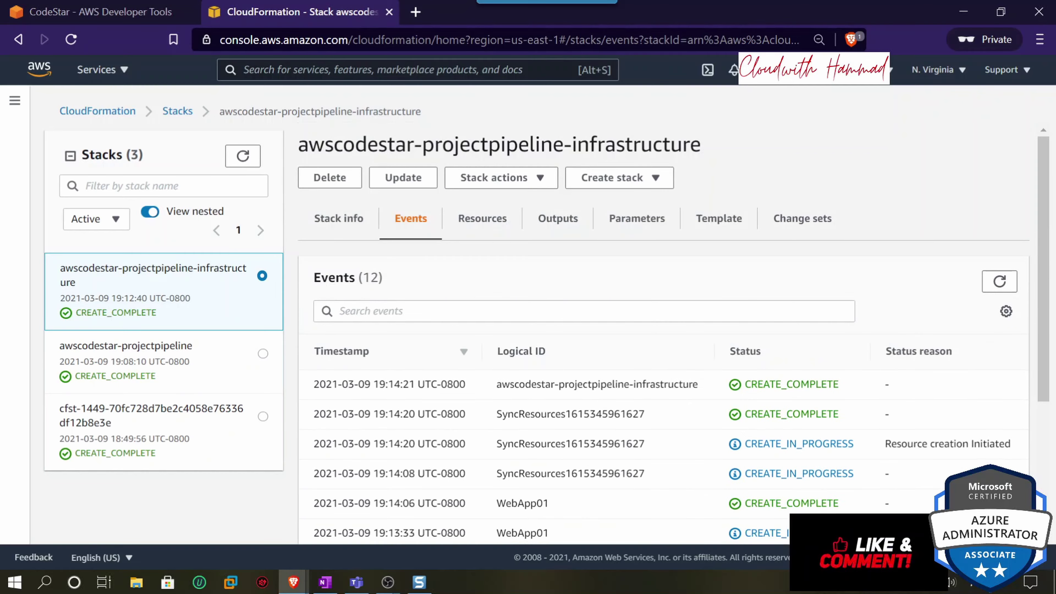
{"action": "left_click", "coordinate": [494, 233]}
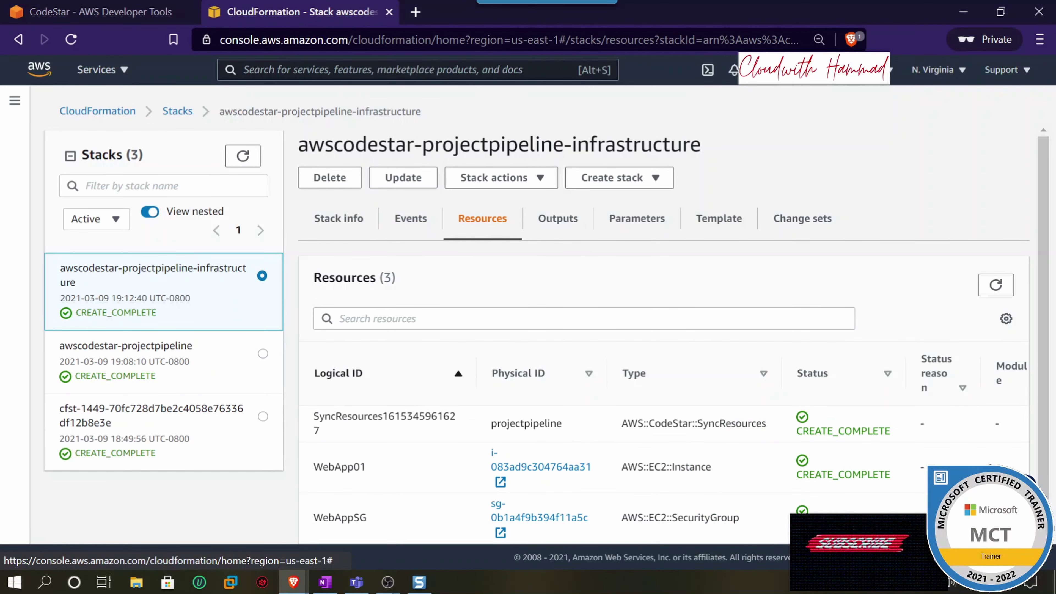
{"action": "scroll", "coordinate": [628, 333], "scroll_direction": "down", "scroll_amount": 1}
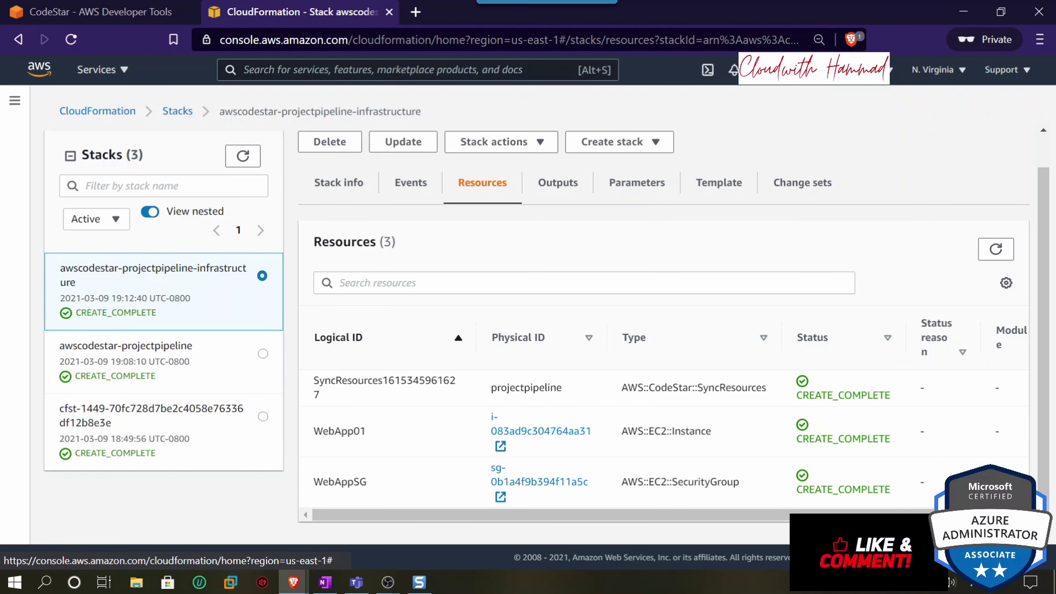
{"action": "left_click_drag", "start_coordinate": [637, 388], "coordinate": [732, 388]}
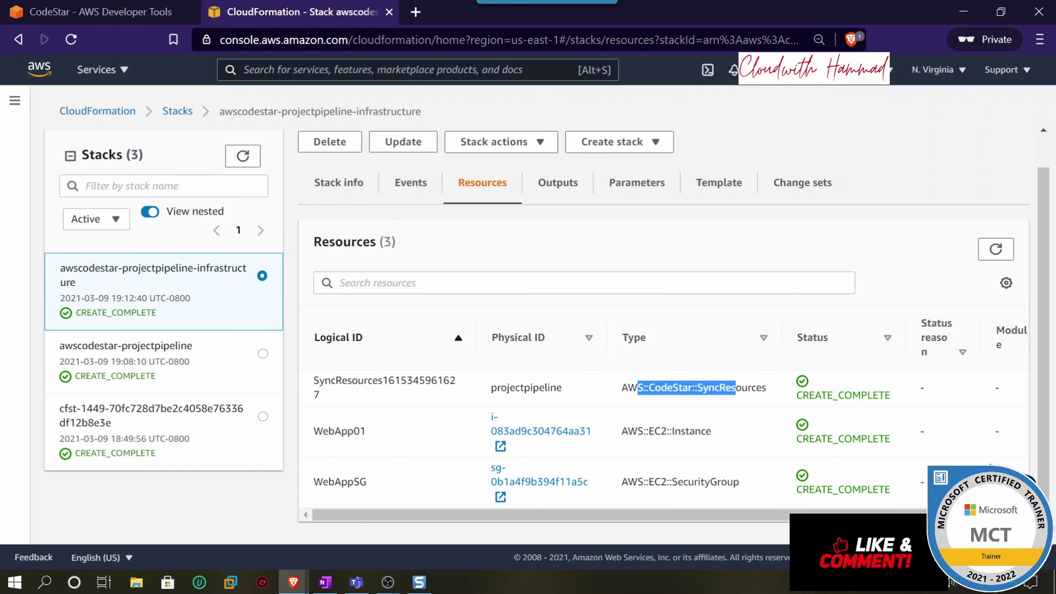
{"action": "left_click_drag", "start_coordinate": [637, 431], "coordinate": [680, 432]}
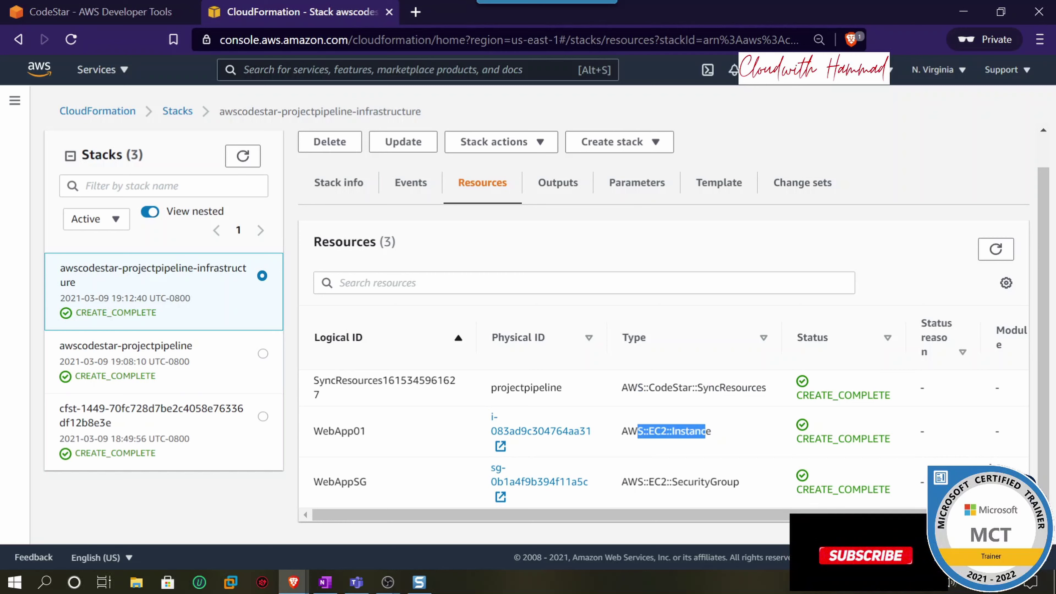
{"action": "left_click_drag", "start_coordinate": [705, 431], "coordinate": [711, 431]}
{"action": "left_click_drag", "start_coordinate": [638, 482], "coordinate": [732, 482]}
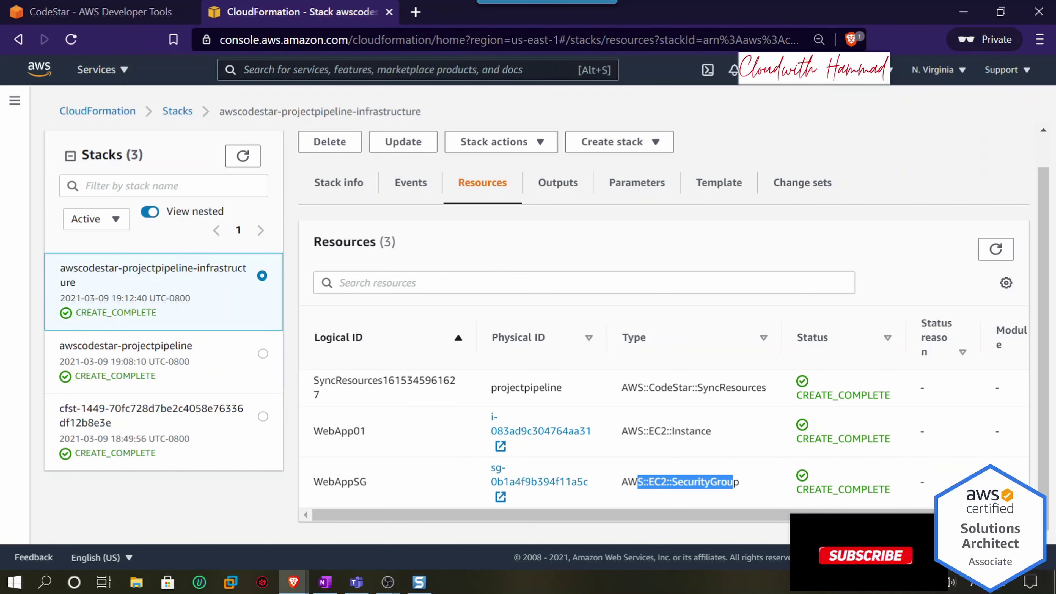
- Review the stack's empty Outputs and its eight Parameters, including ImageId, then return to CodeStar
{"action": "left_click", "coordinate": [554, 187]}
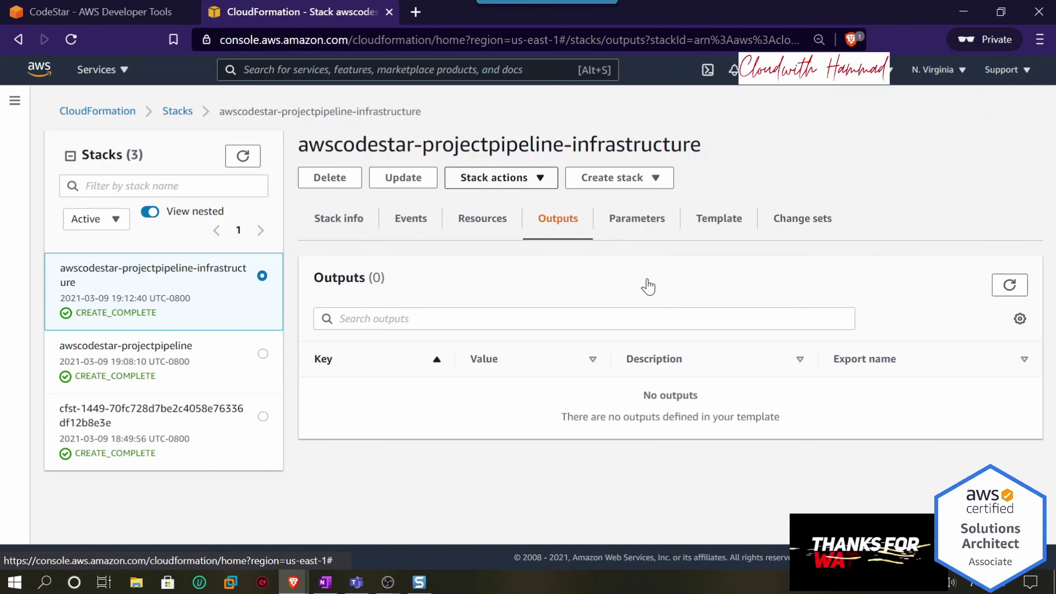
{"action": "left_click", "coordinate": [646, 224]}
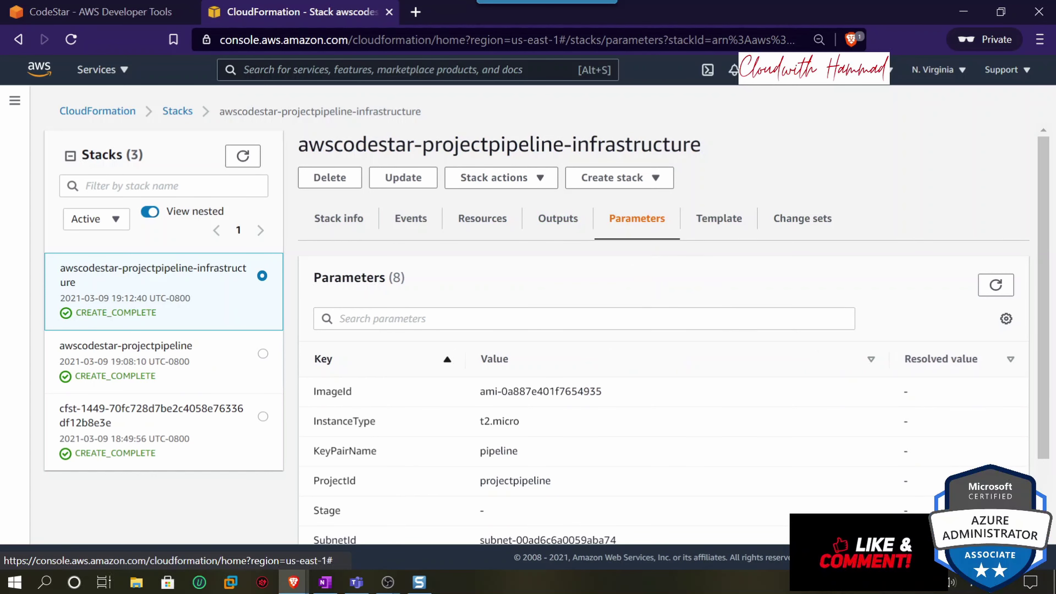
{"action": "left_click_drag", "start_coordinate": [613, 393], "coordinate": [498, 401]}
{"action": "scroll", "coordinate": [528, 389], "scroll_direction": "down", "scroll_amount": 2}
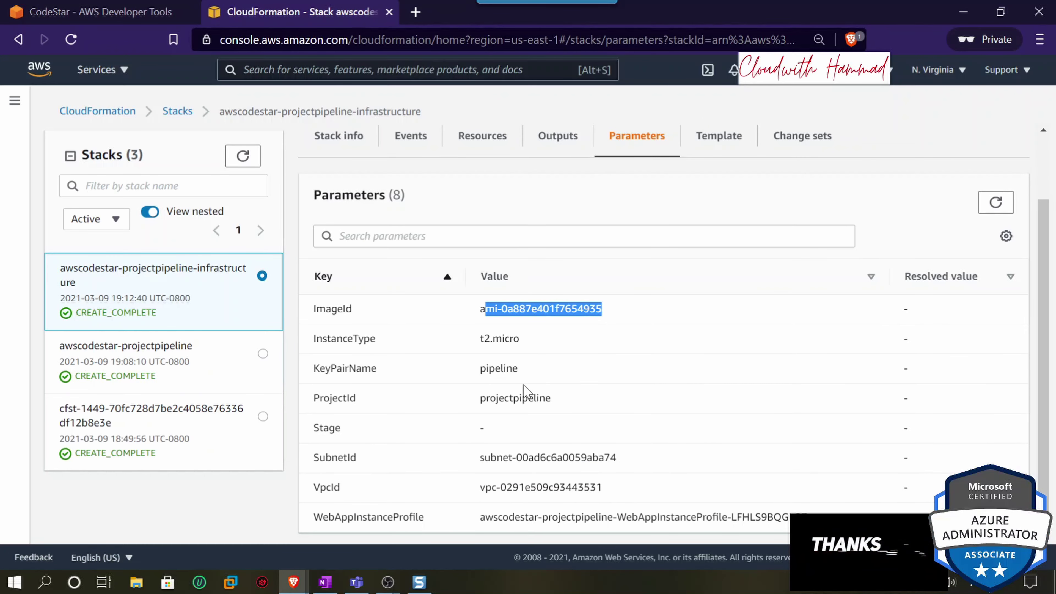
{"action": "scroll", "coordinate": [602, 414], "scroll_direction": "down", "scroll_amount": 1}
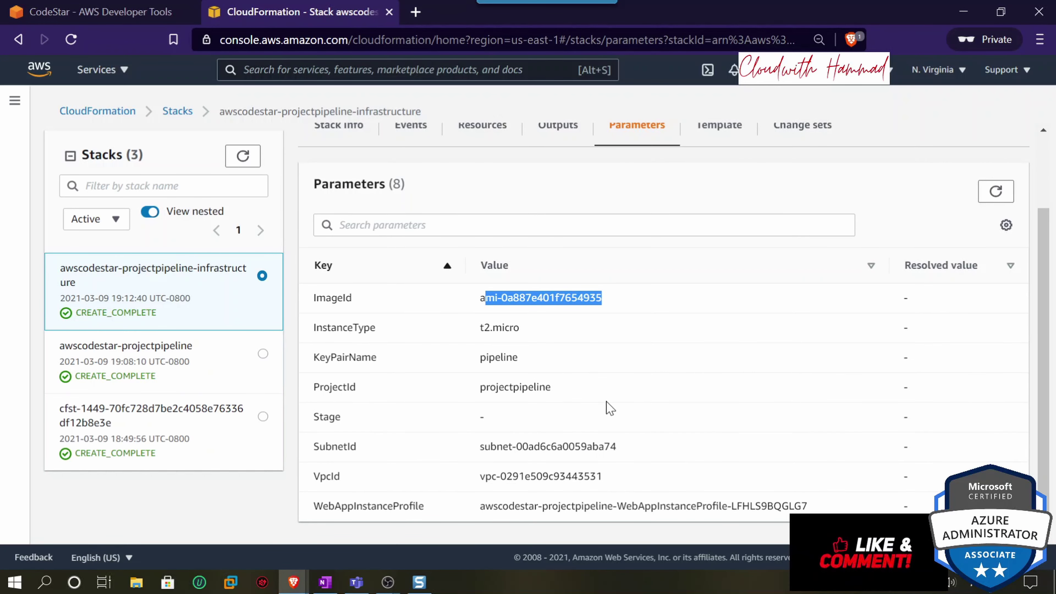
{"action": "scroll", "coordinate": [593, 399], "scroll_direction": "up", "scroll_amount": 2}
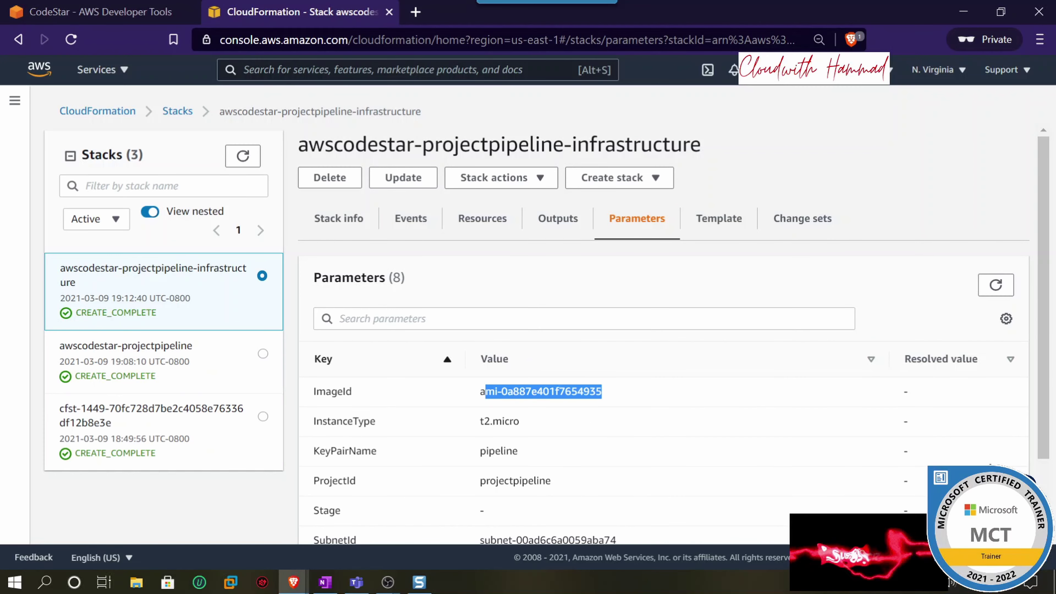
{"action": "left_click", "coordinate": [100, 11]}
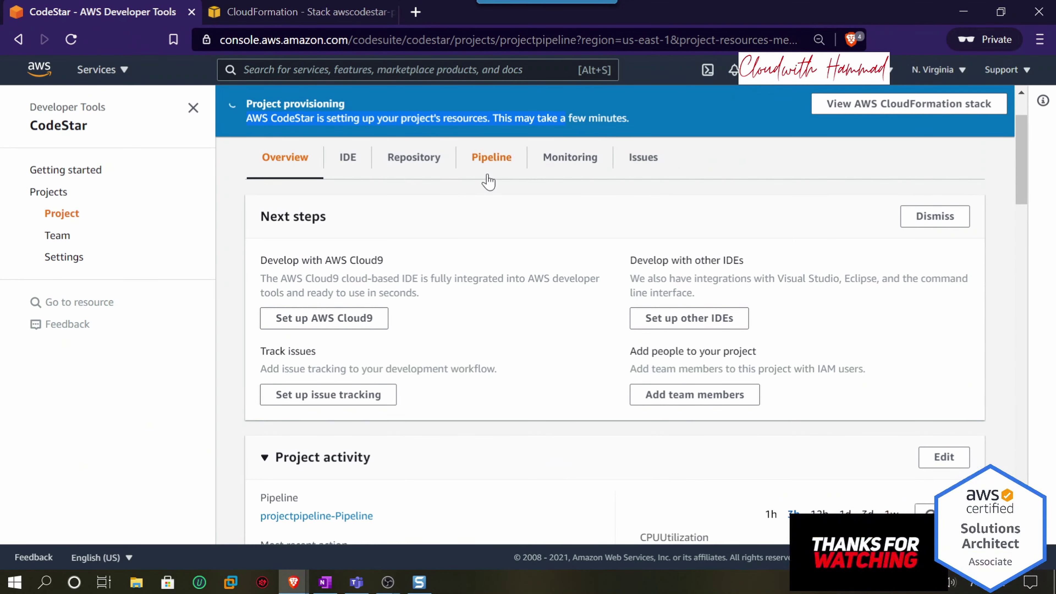
- Show the project's pipeline and confirm the Source and Build stages Succeeded
{"action": "left_click", "coordinate": [491, 158]}
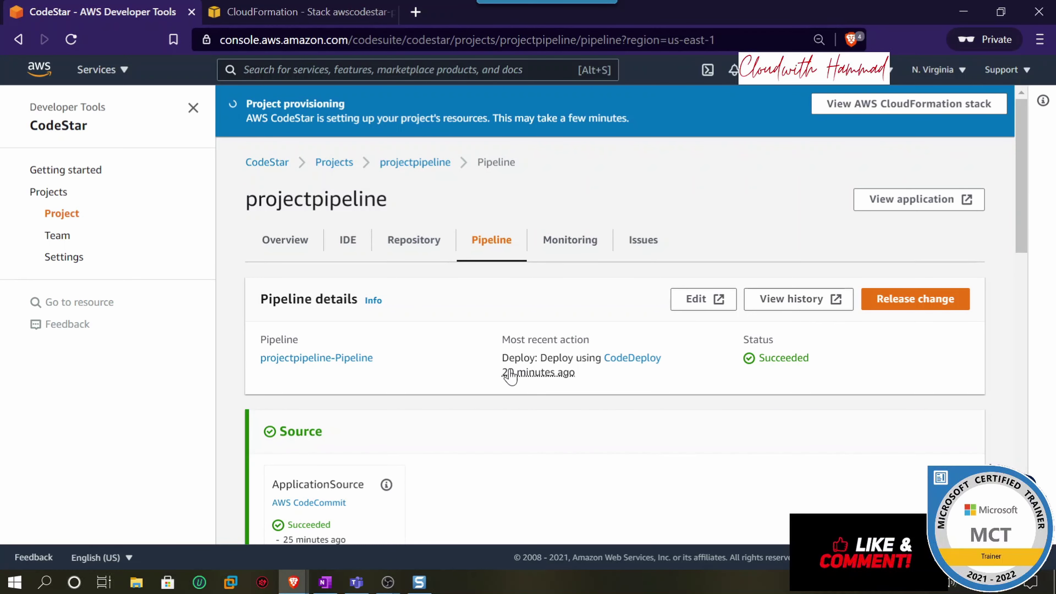
{"action": "scroll", "coordinate": [471, 370], "scroll_direction": "down", "scroll_amount": 4}
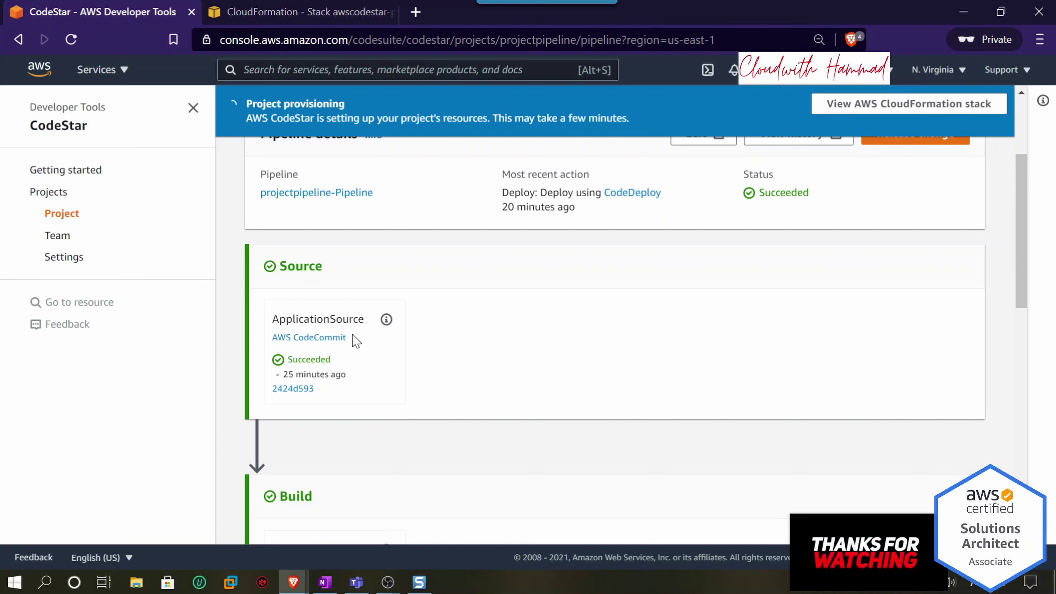
{"action": "left_click_drag", "start_coordinate": [353, 337], "coordinate": [256, 349]}
{"action": "scroll", "coordinate": [405, 335], "scroll_direction": "down", "scroll_amount": 4}
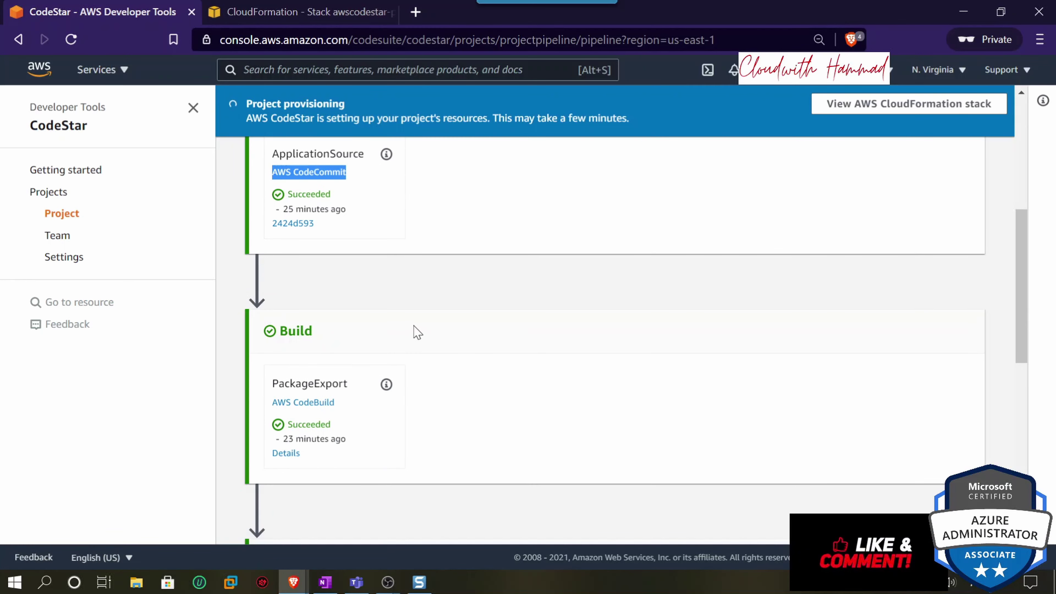
{"action": "left_click_drag", "start_coordinate": [325, 338], "coordinate": [276, 342]}
{"action": "scroll", "coordinate": [342, 341], "scroll_direction": "down", "scroll_amount": 4}
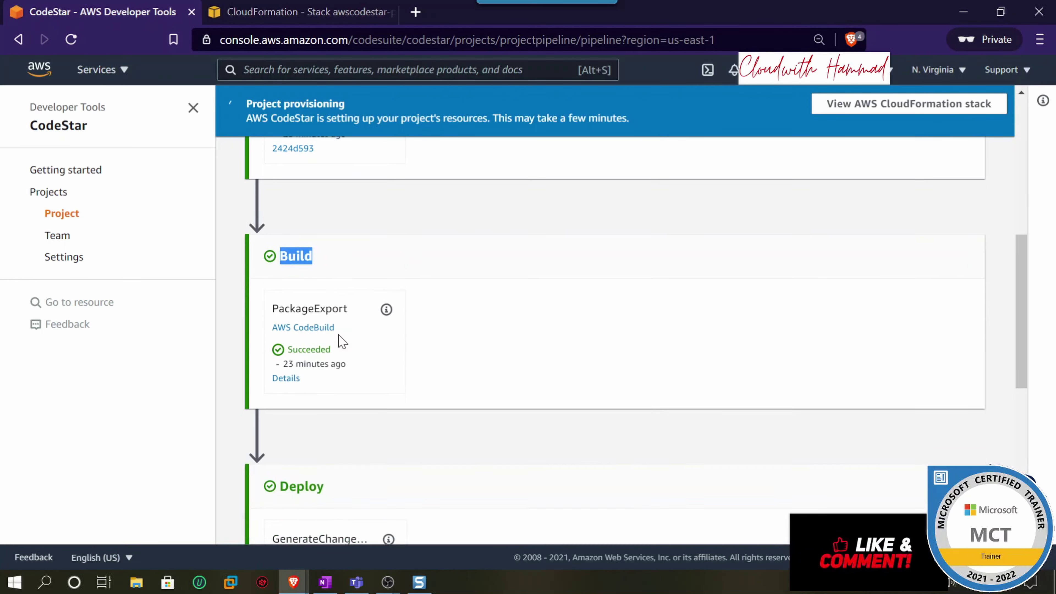
- Confirm the Deploy stage Succeeded and when it ran, then view the EC2 monitoring metrics
{"action": "left_click_drag", "start_coordinate": [329, 396], "coordinate": [275, 397]}
{"action": "scroll", "coordinate": [382, 379], "scroll_direction": "down", "scroll_amount": 6}
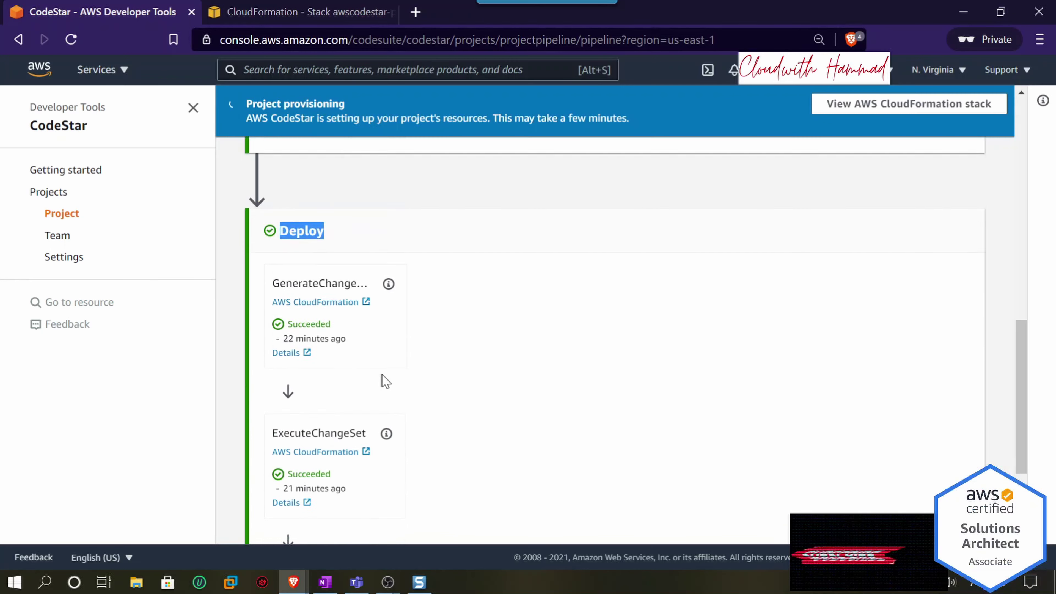
{"action": "scroll", "coordinate": [385, 381], "scroll_direction": "down", "scroll_amount": 2}
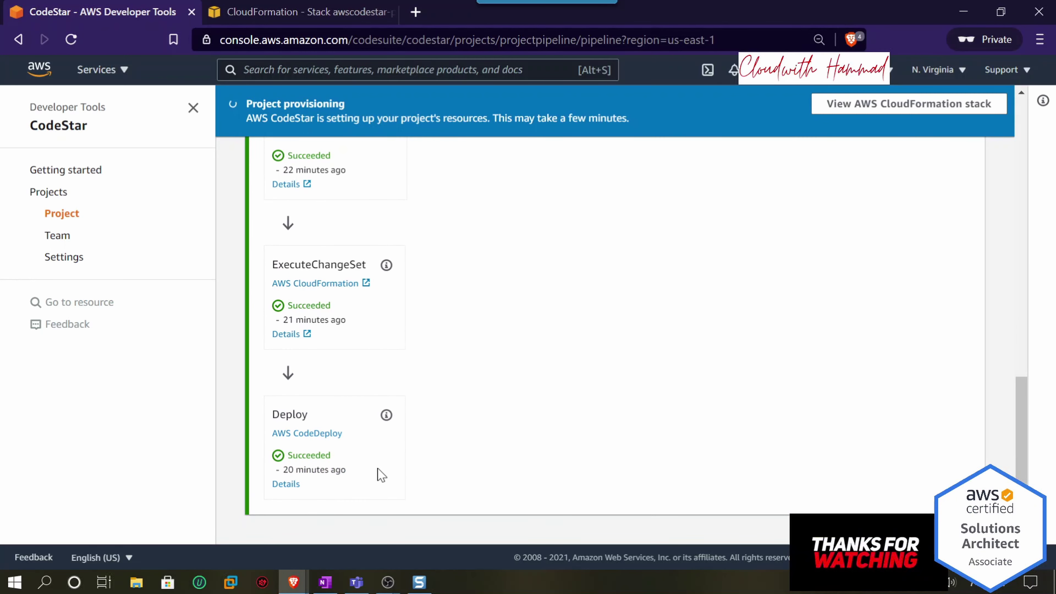
{"action": "left_click_drag", "start_coordinate": [351, 474], "coordinate": [286, 482]}
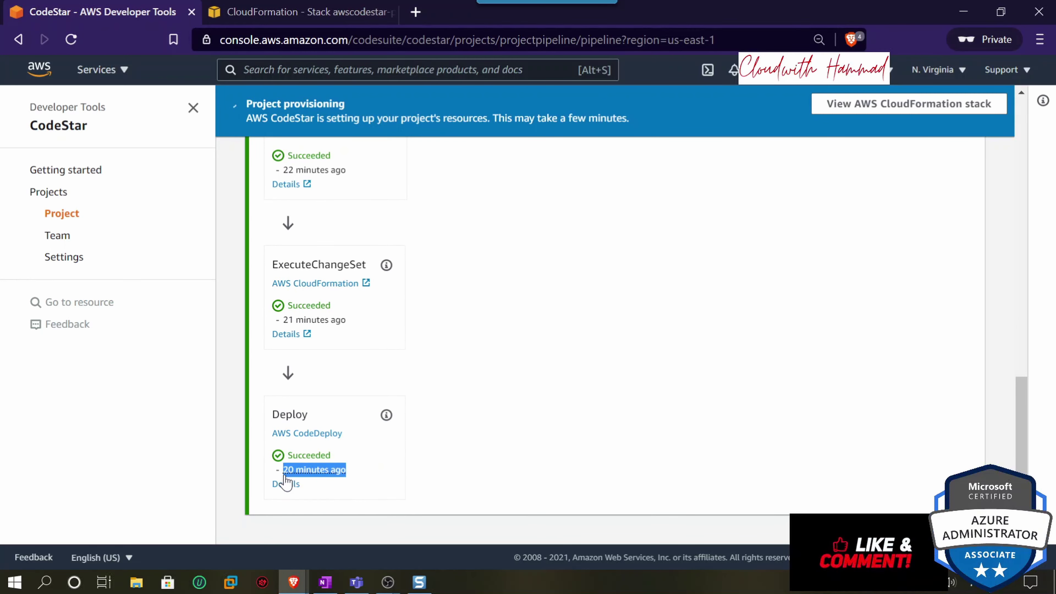
{"action": "scroll", "coordinate": [552, 370], "scroll_direction": "up", "scroll_amount": 10}
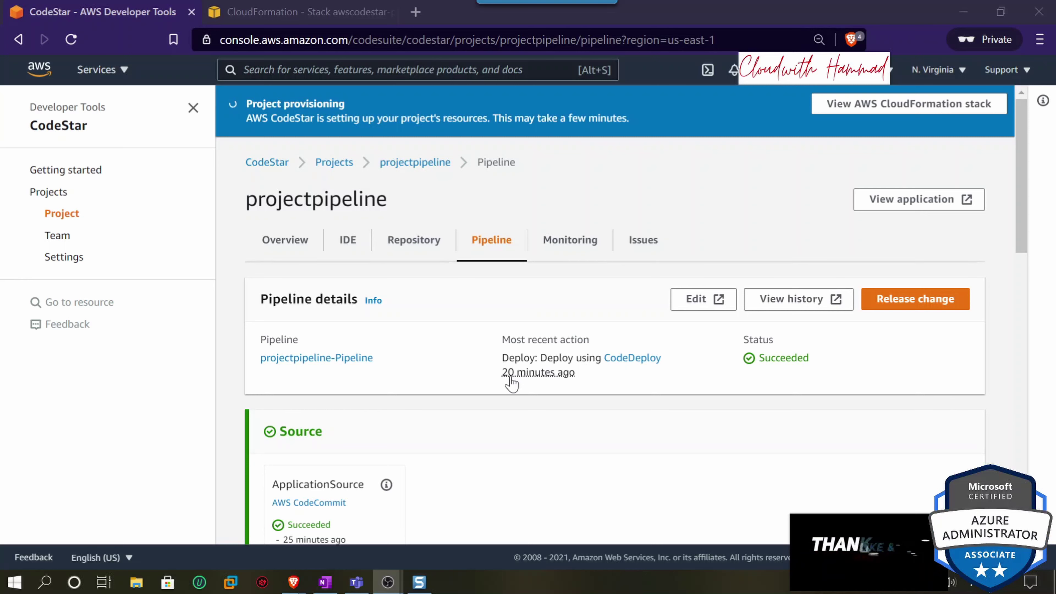
{"action": "mouse_move", "coordinate": [497, 386]}
{"action": "left_mouse_down"}
{"action": "mouse_move", "coordinate": [596, 377]}
{"action": "mouse_move", "coordinate": [497, 385]}
{"action": "mouse_move", "coordinate": [505, 376]}
{"action": "left_mouse_up"}
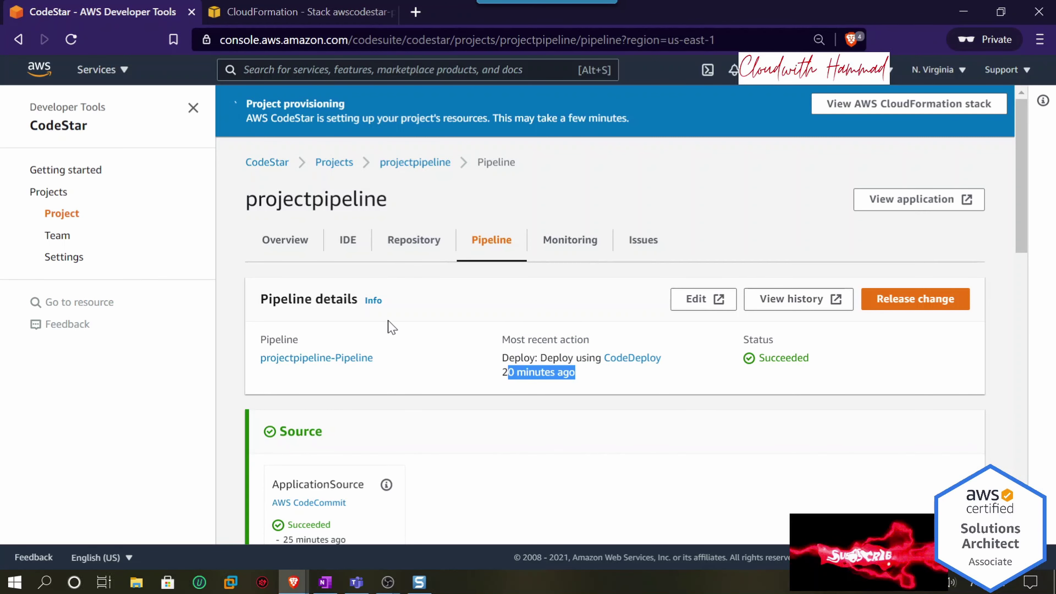
{"action": "left_click", "coordinate": [562, 240]}
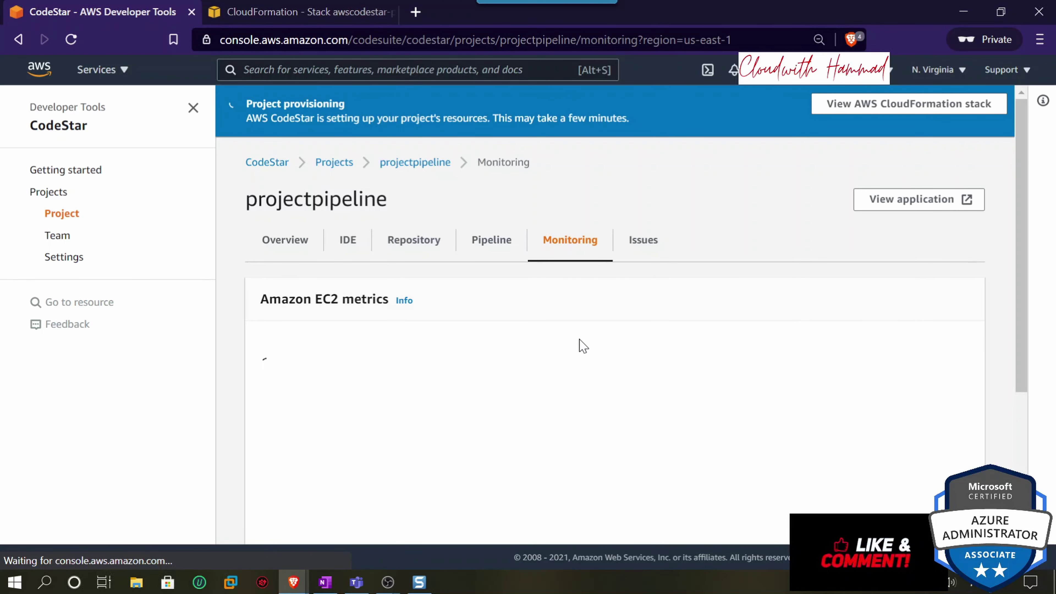
{"action": "scroll", "coordinate": [583, 345], "scroll_direction": "down", "scroll_amount": 4}
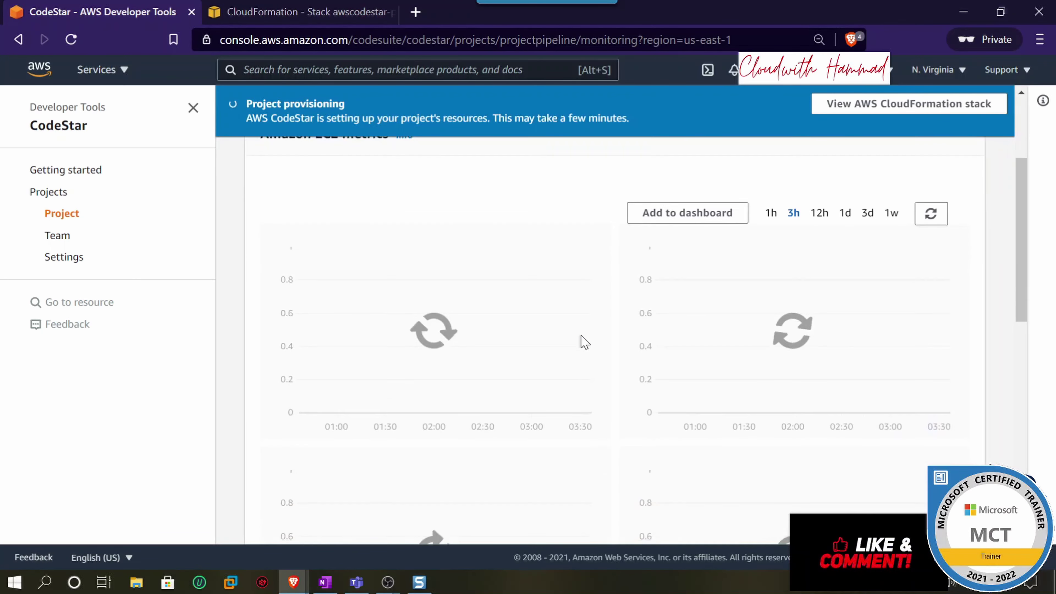
{"action": "scroll", "coordinate": [613, 360], "scroll_direction": "up", "scroll_amount": 4}
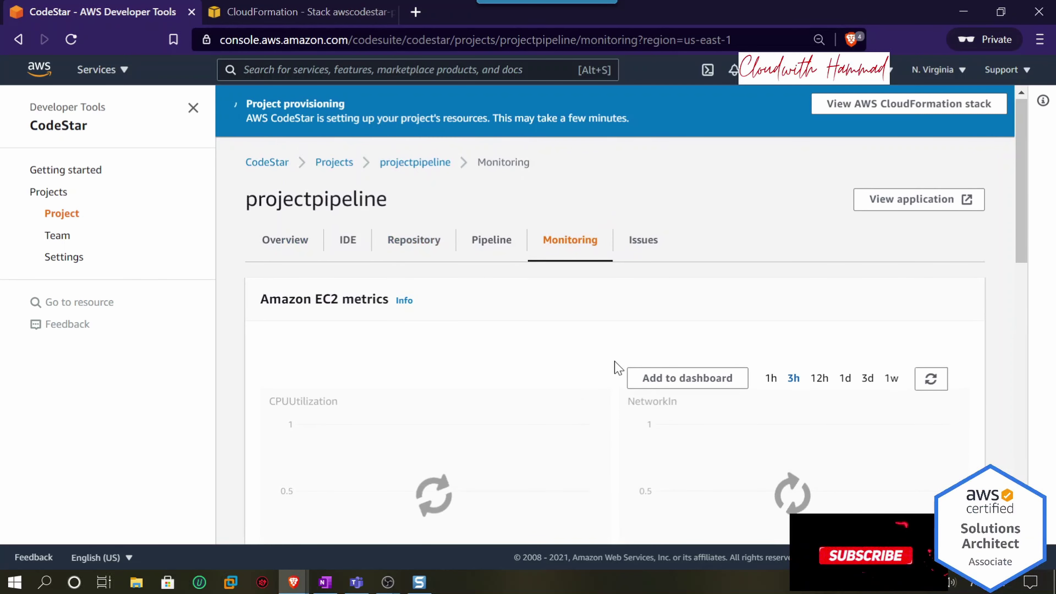
{"action": "scroll", "coordinate": [615, 365], "scroll_direction": "down", "scroll_amount": 2}
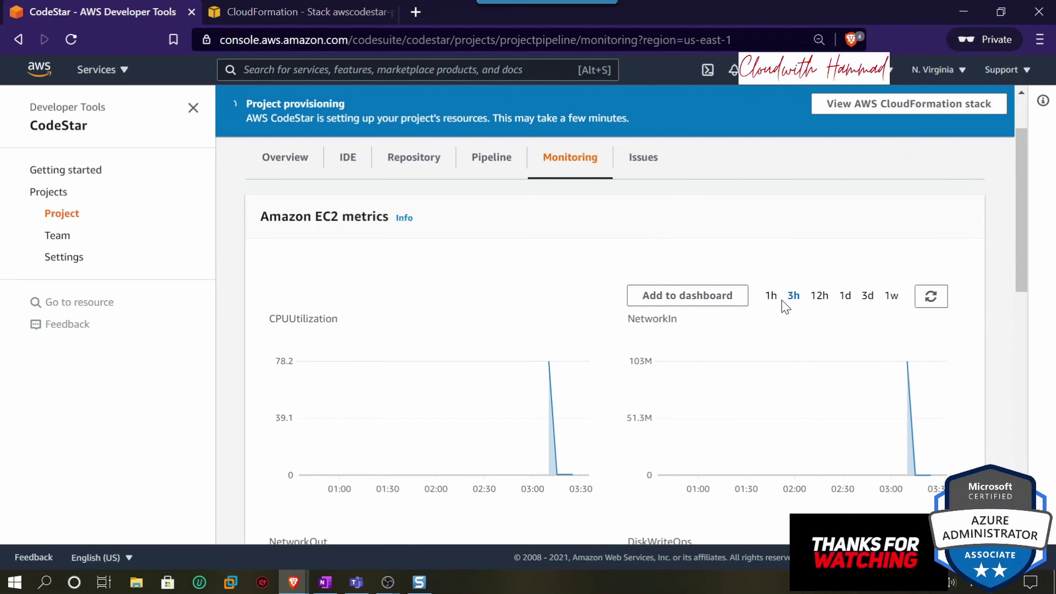
{"action": "scroll", "coordinate": [613, 479], "scroll_direction": "down", "scroll_amount": 2}
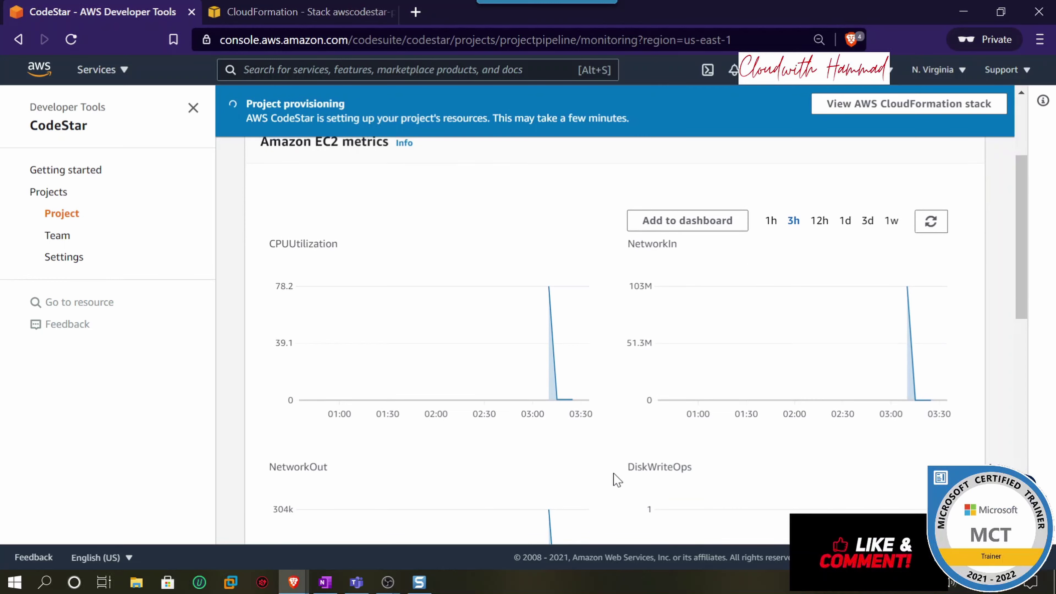
{"action": "scroll", "coordinate": [773, 405], "scroll_direction": "down", "scroll_amount": 12}
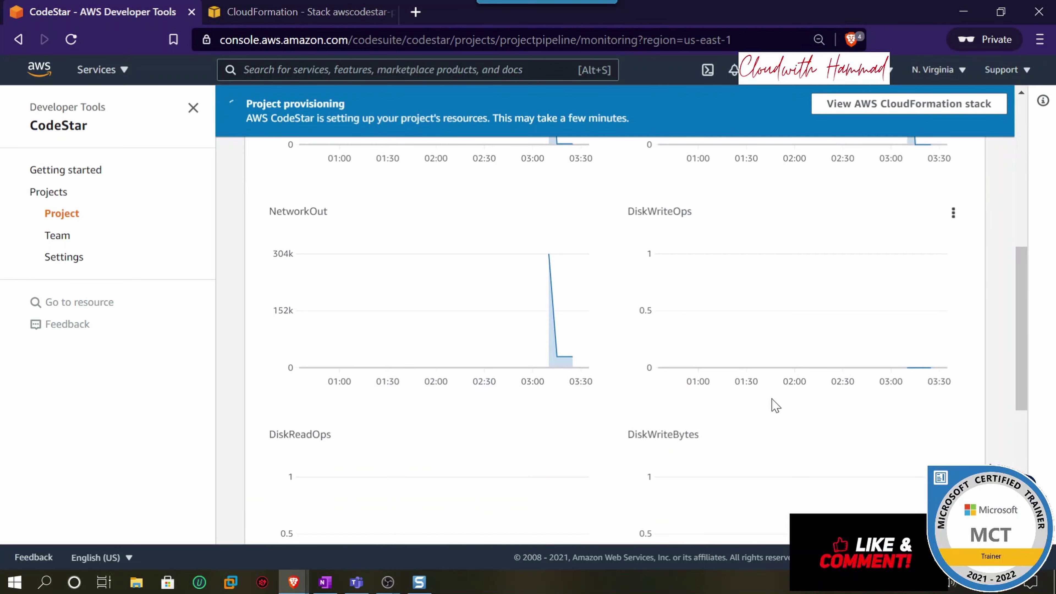
{"action": "scroll", "coordinate": [773, 406], "scroll_direction": "up", "scroll_amount": 14}
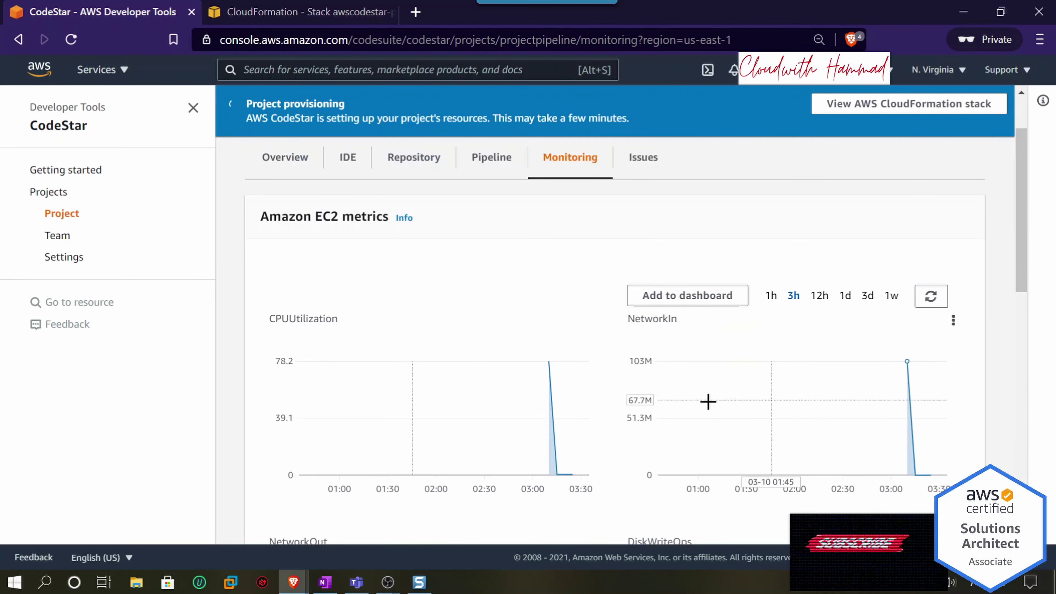
{"action": "scroll", "coordinate": [707, 391], "scroll_direction": "down", "scroll_amount": 4}
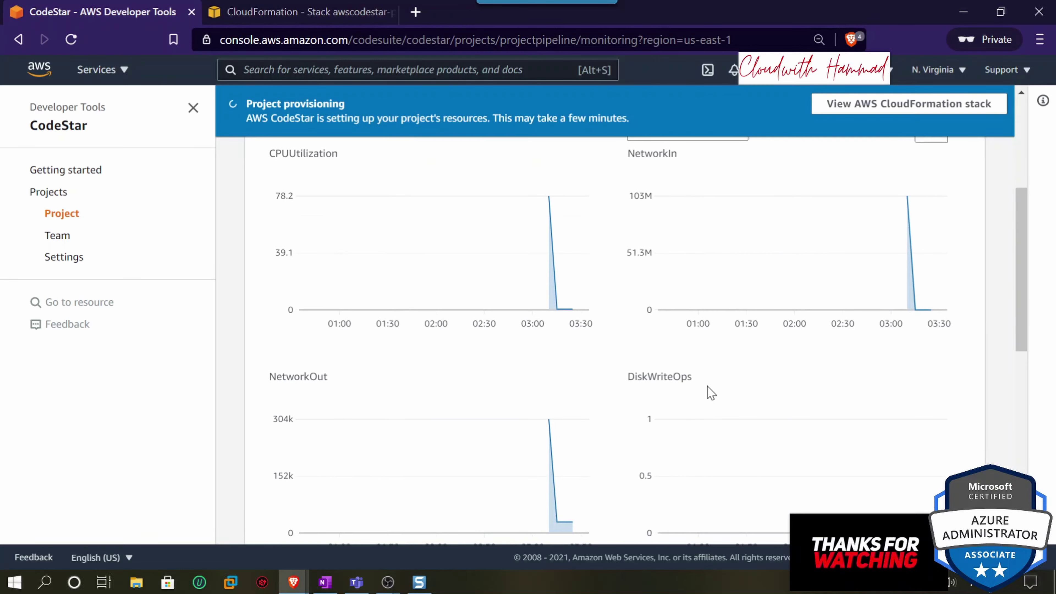
{"action": "scroll", "coordinate": [909, 286], "scroll_direction": "down", "scroll_amount": 6}
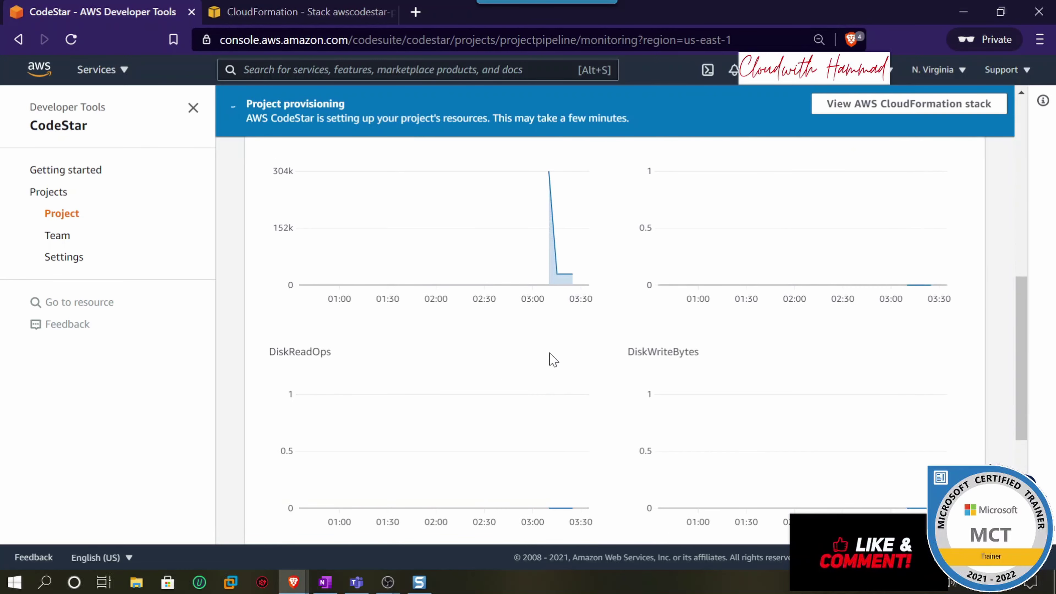
{"action": "scroll", "coordinate": [550, 359], "scroll_direction": "up", "scroll_amount": 4}
{"action": "scroll", "coordinate": [673, 358], "scroll_direction": "down", "scroll_amount": 10}
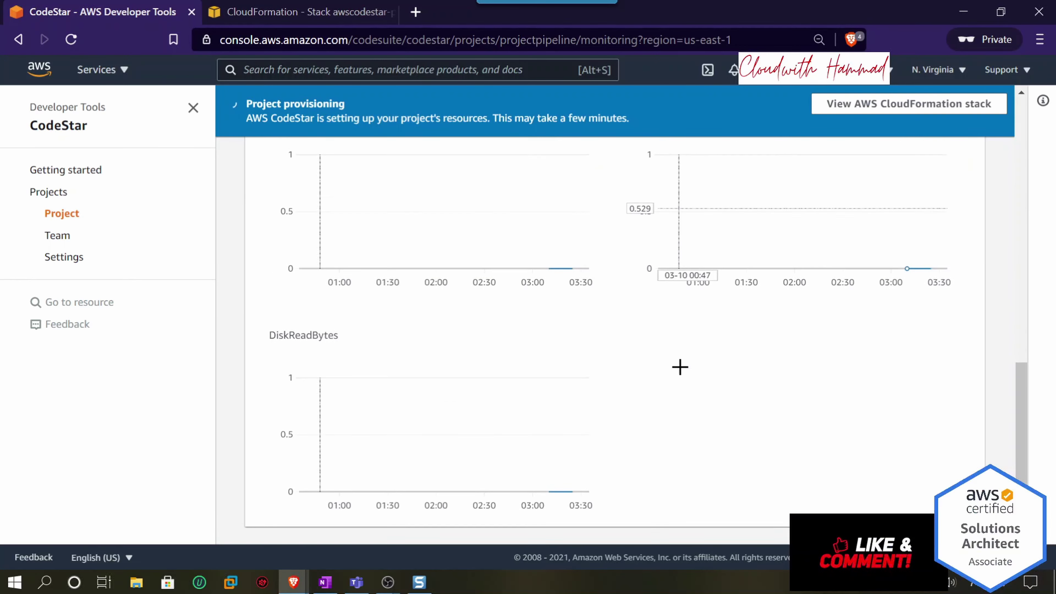
{"action": "scroll", "coordinate": [679, 366], "scroll_direction": "up", "scroll_amount": 15}
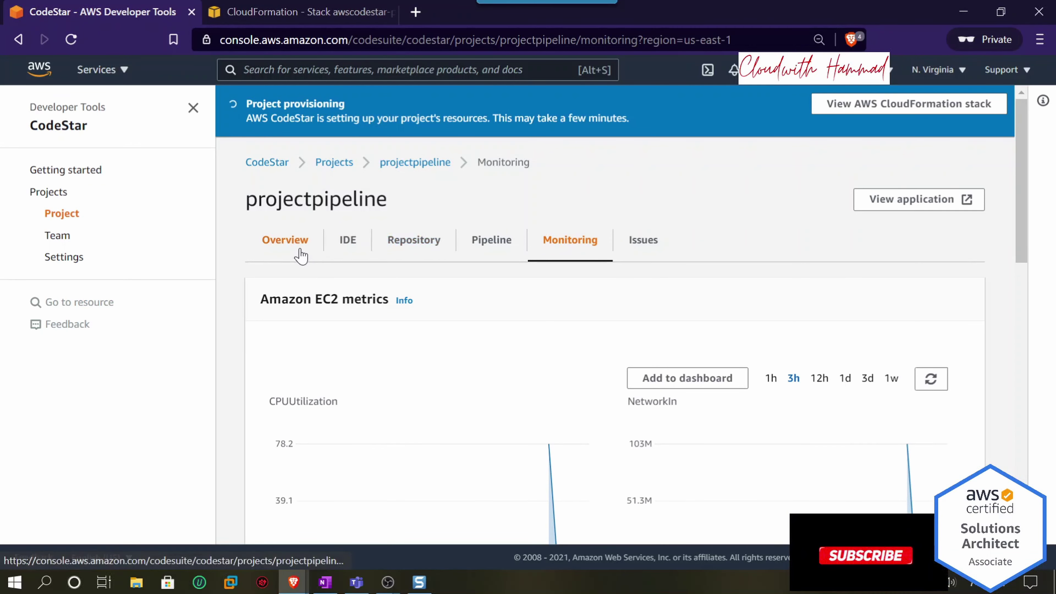
- Confirm in Project activity that the latest CodeDeploy deployment Succeeded, then view the deployed website
{"action": "left_click", "coordinate": [300, 256]}
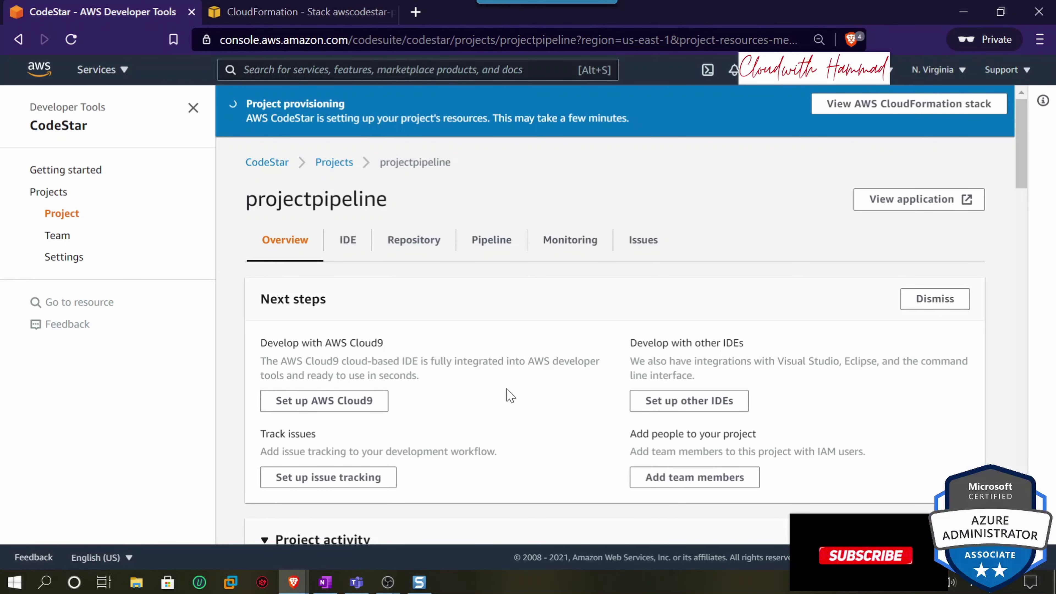
{"action": "scroll", "coordinate": [447, 409], "scroll_direction": "down", "scroll_amount": 5}
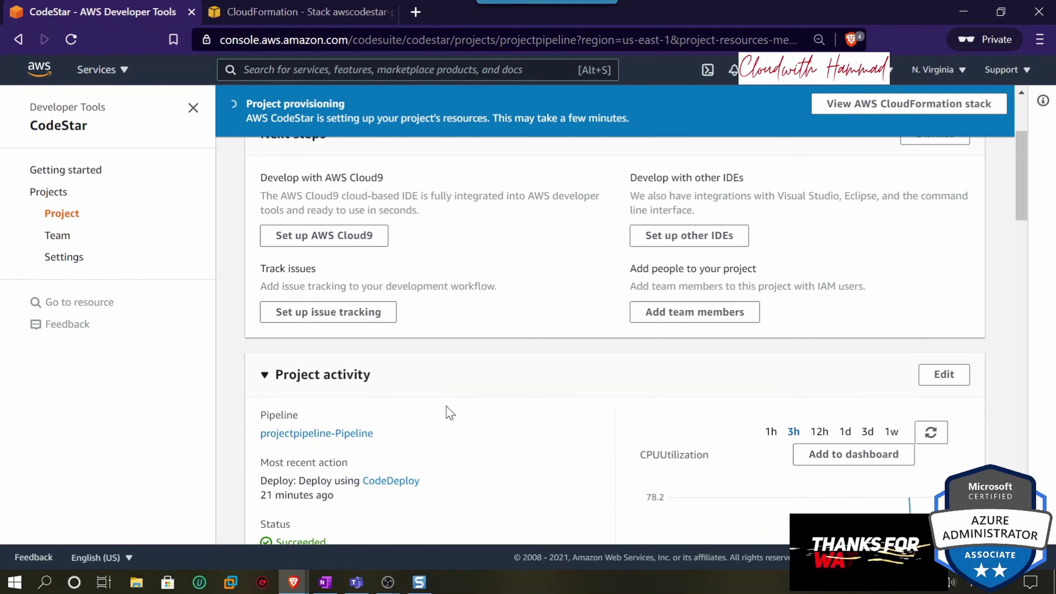
{"action": "scroll", "coordinate": [482, 416], "scroll_direction": "down", "scroll_amount": 2}
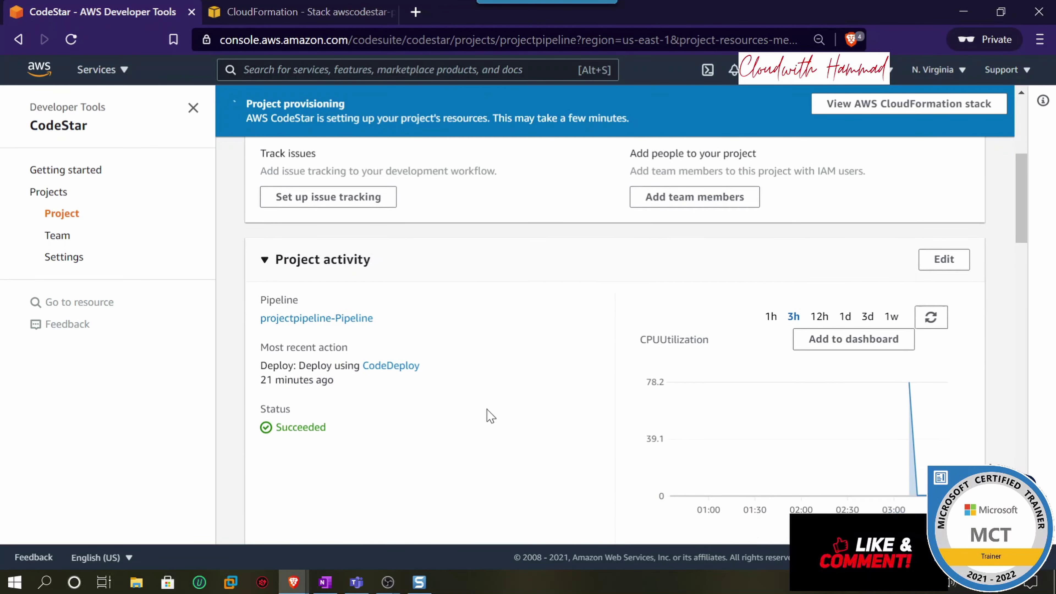
{"action": "left_click_drag", "start_coordinate": [330, 383], "coordinate": [287, 378]}
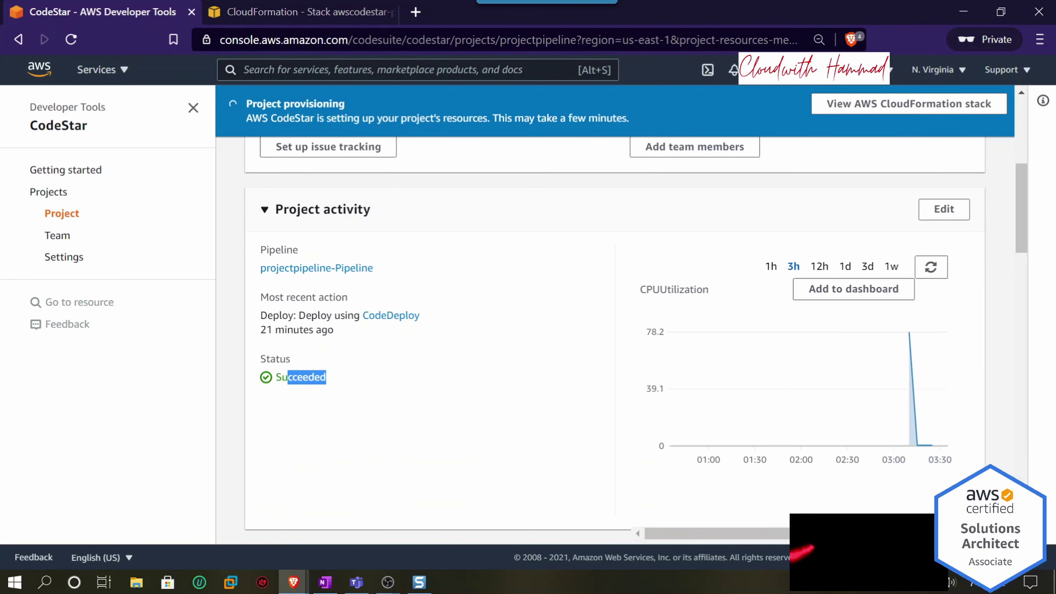
{"action": "scroll", "coordinate": [754, 228], "scroll_direction": "up", "scroll_amount": 7}
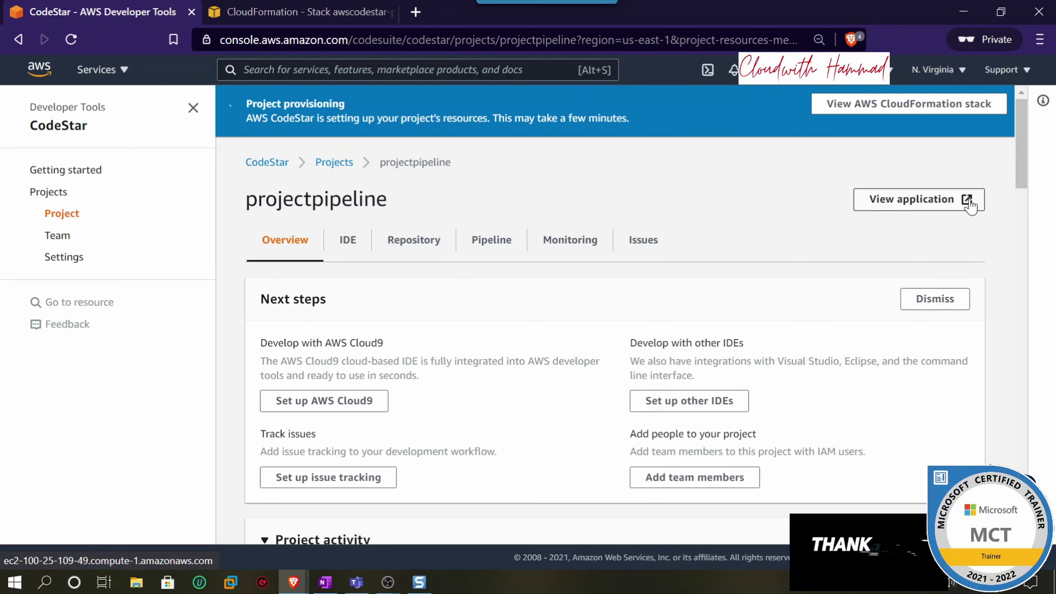
{"action": "left_click", "coordinate": [929, 201]}
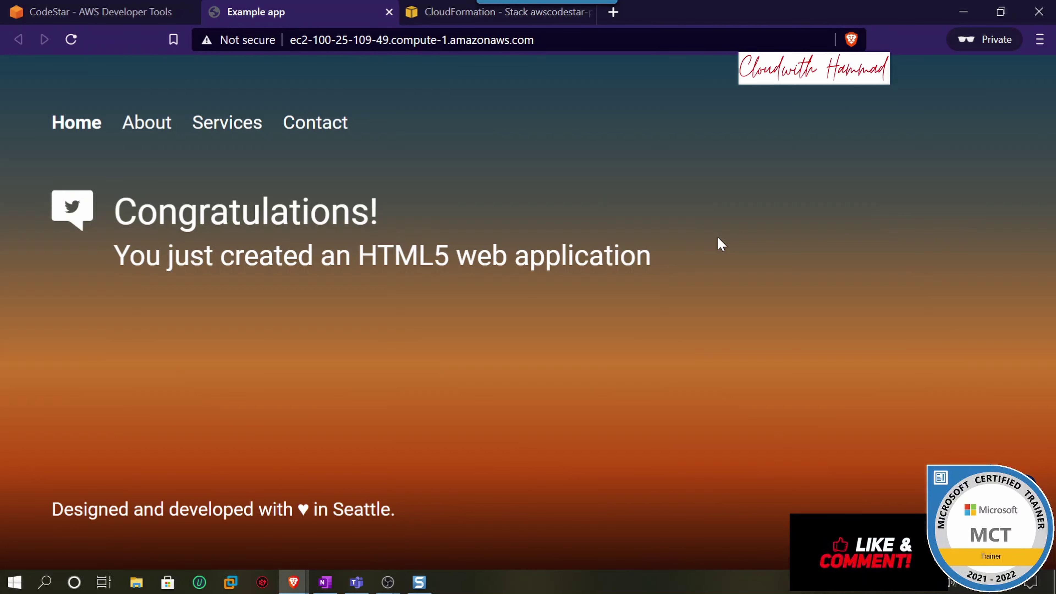
- Return to the CodeStar project tab after reviewing the original Congratulations page
{"action": "left_click", "coordinate": [135, 14]}
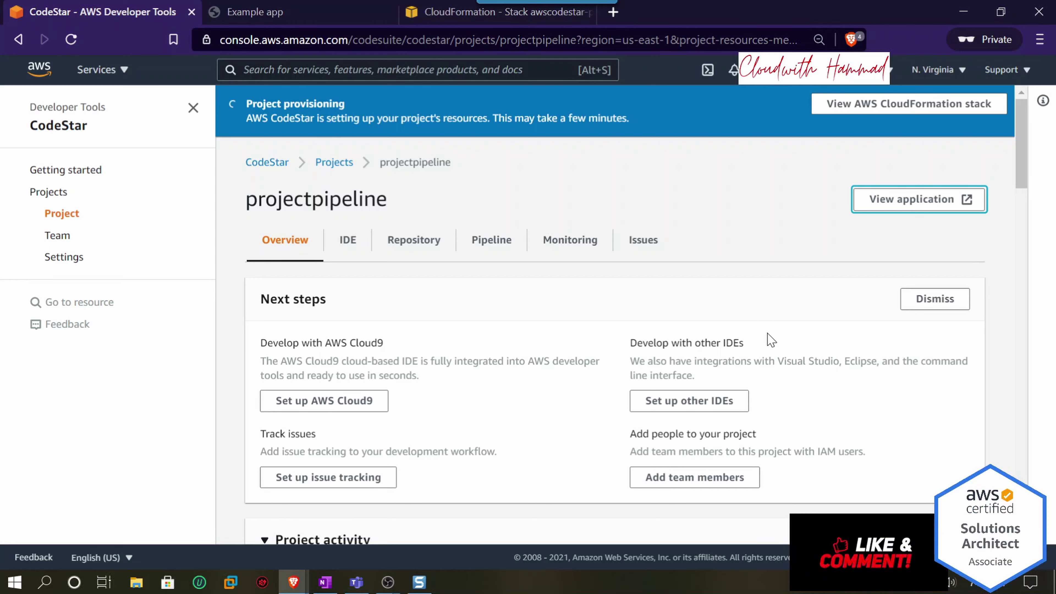
- Recheck the live site, then show the project's IDE page with code-access options expanded
{"action": "left_click", "coordinate": [325, 13]}
{"action": "left_click", "coordinate": [160, 12]}
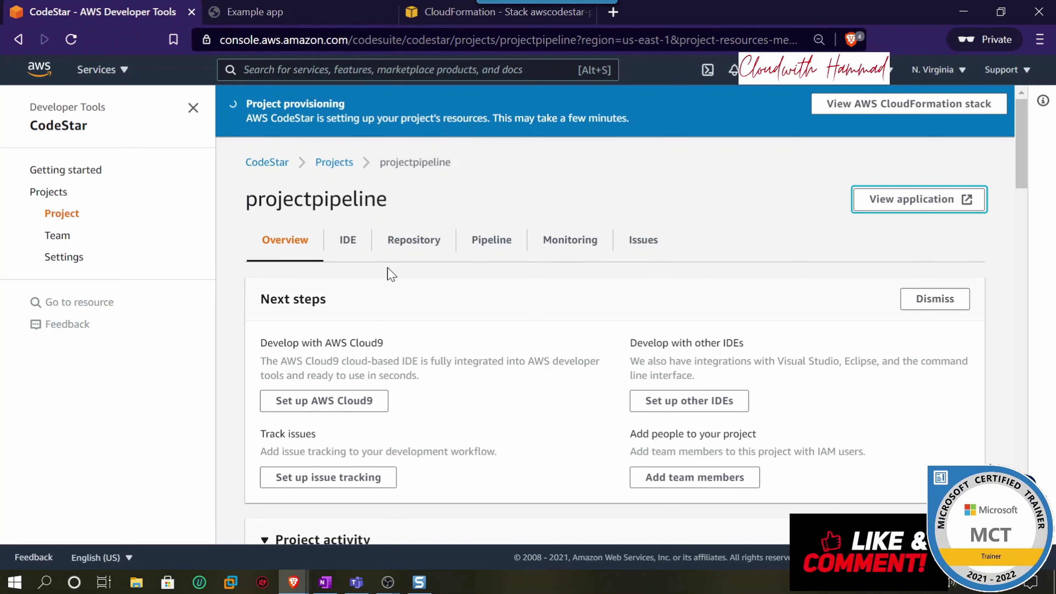
{"action": "left_click", "coordinate": [349, 240]}
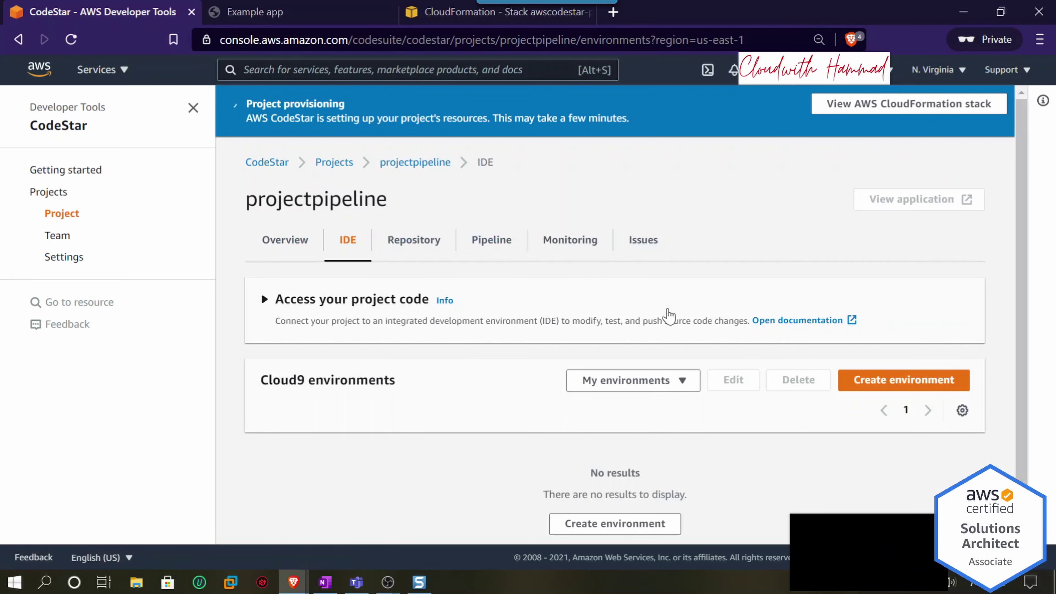
{"action": "left_click", "coordinate": [328, 307]}
- Review the AWS Cloud9, AWS CodeCommit and Visual Studio for Windows code-access options
{"action": "scroll", "coordinate": [597, 283], "scroll_direction": "down", "scroll_amount": 4}
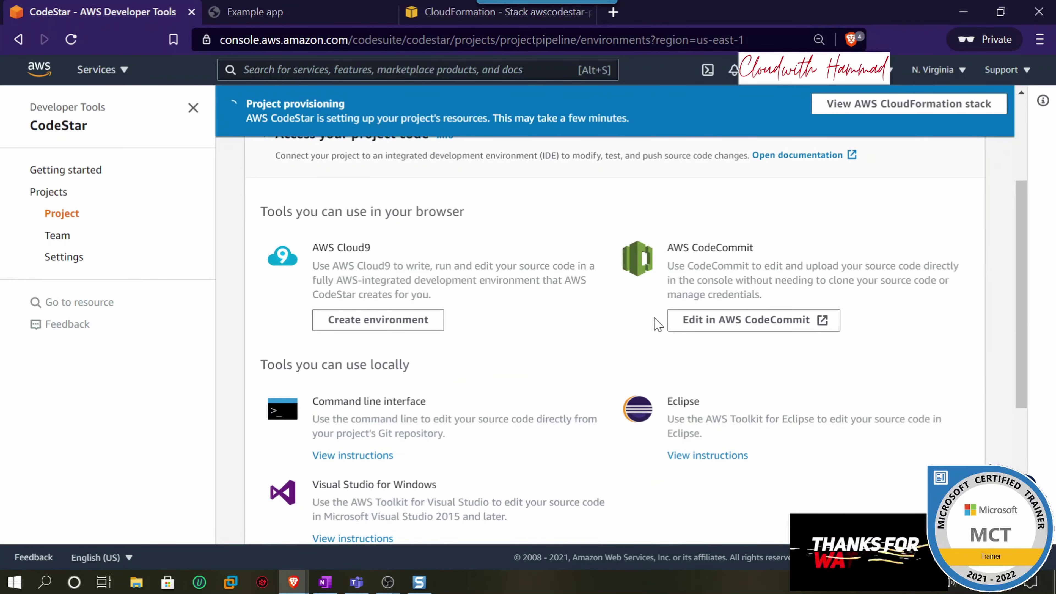
{"action": "left_click_drag", "start_coordinate": [755, 248], "coordinate": [673, 248]}
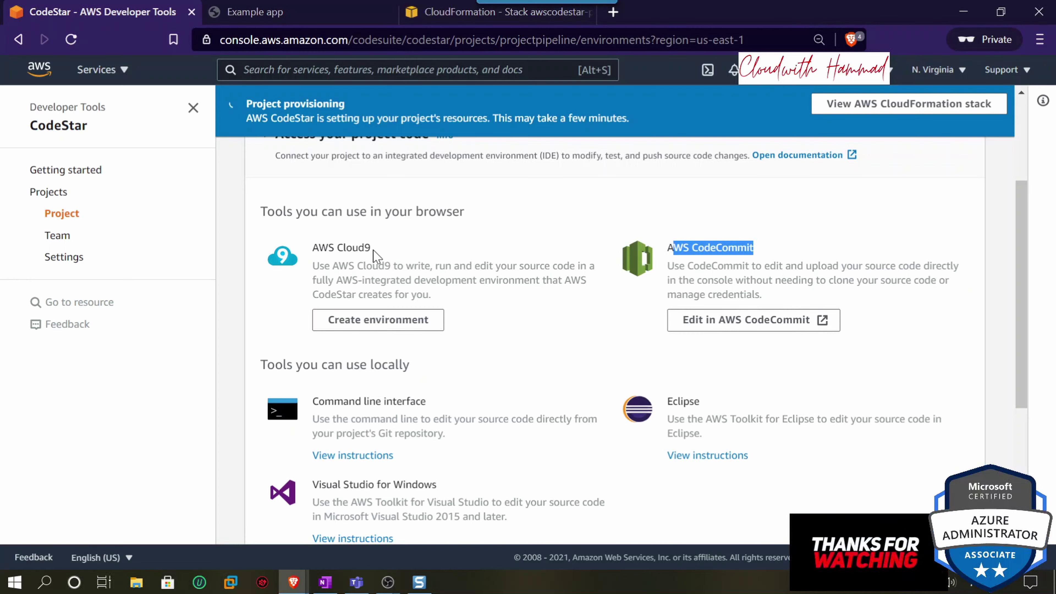
{"action": "left_click_drag", "start_coordinate": [372, 249], "coordinate": [337, 249]}
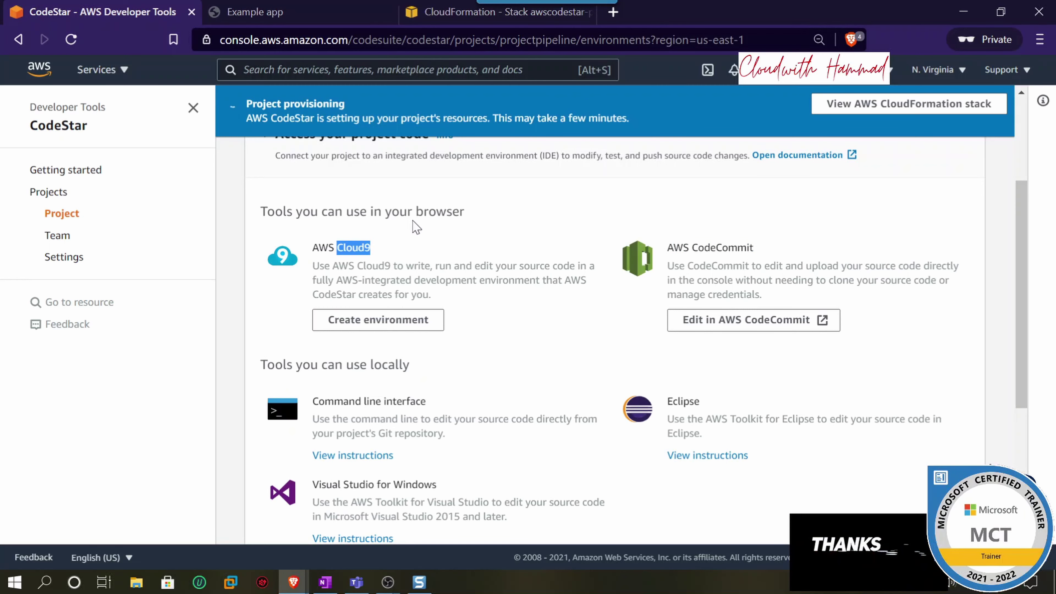
{"action": "scroll", "coordinate": [446, 344], "scroll_direction": "down", "scroll_amount": 2}
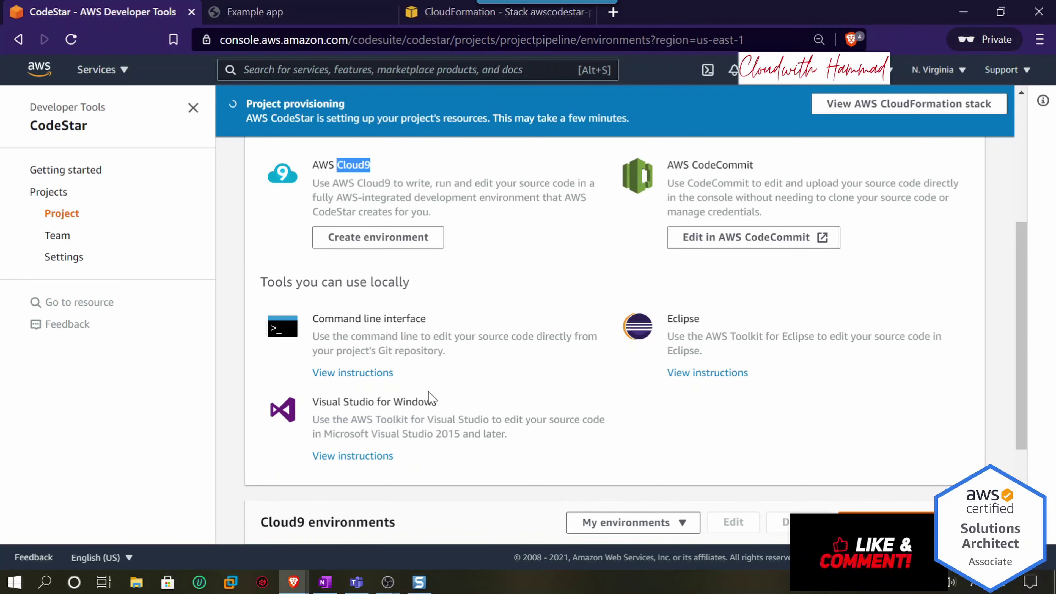
{"action": "left_click_drag", "start_coordinate": [436, 401], "coordinate": [332, 401]}
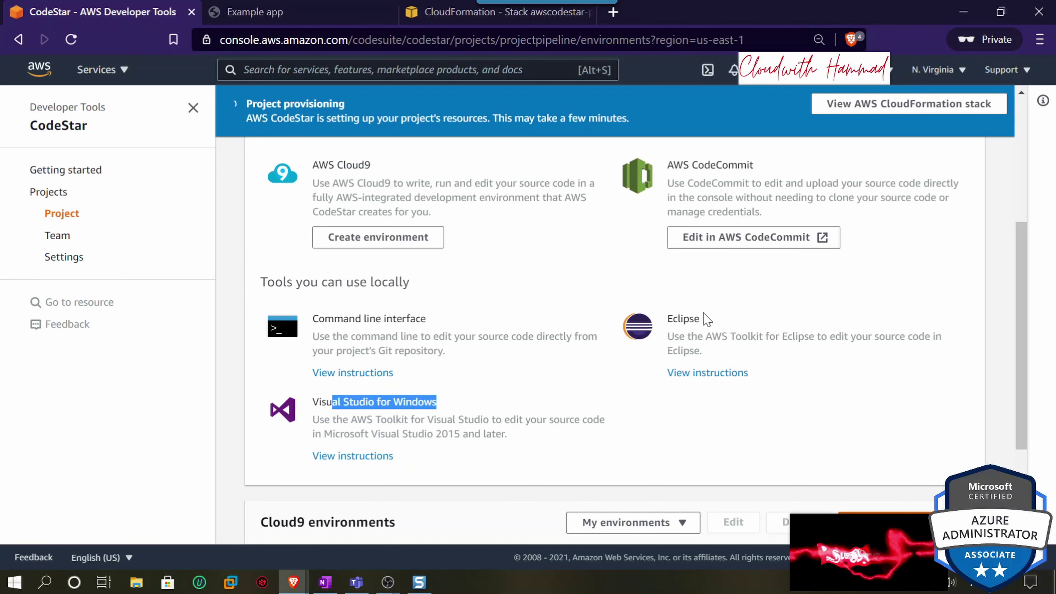
{"action": "scroll", "coordinate": [462, 329], "scroll_direction": "up", "scroll_amount": 2}
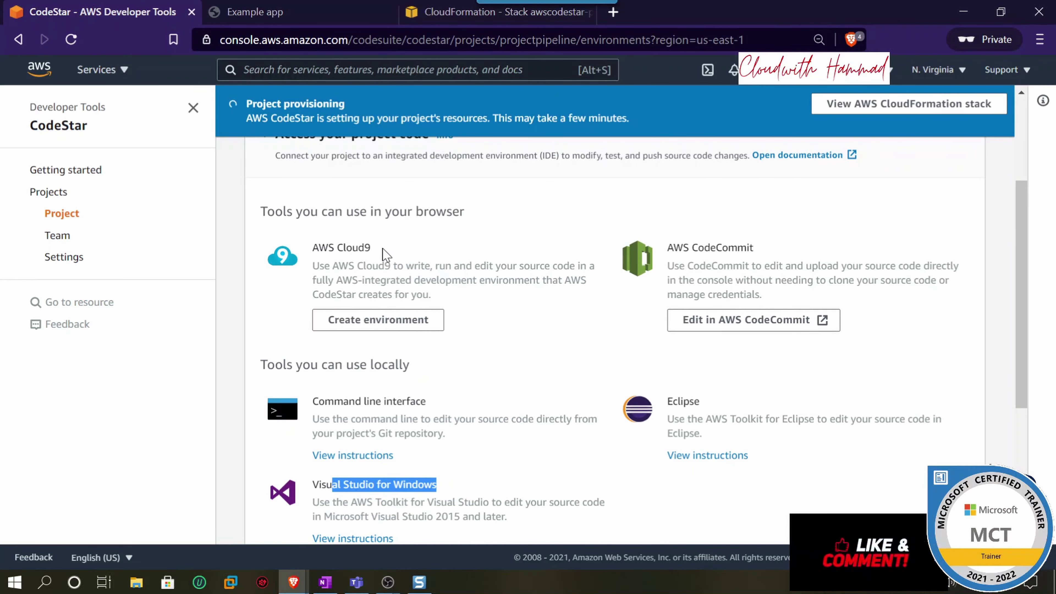
{"action": "left_click_drag", "start_coordinate": [371, 247], "coordinate": [312, 248]}
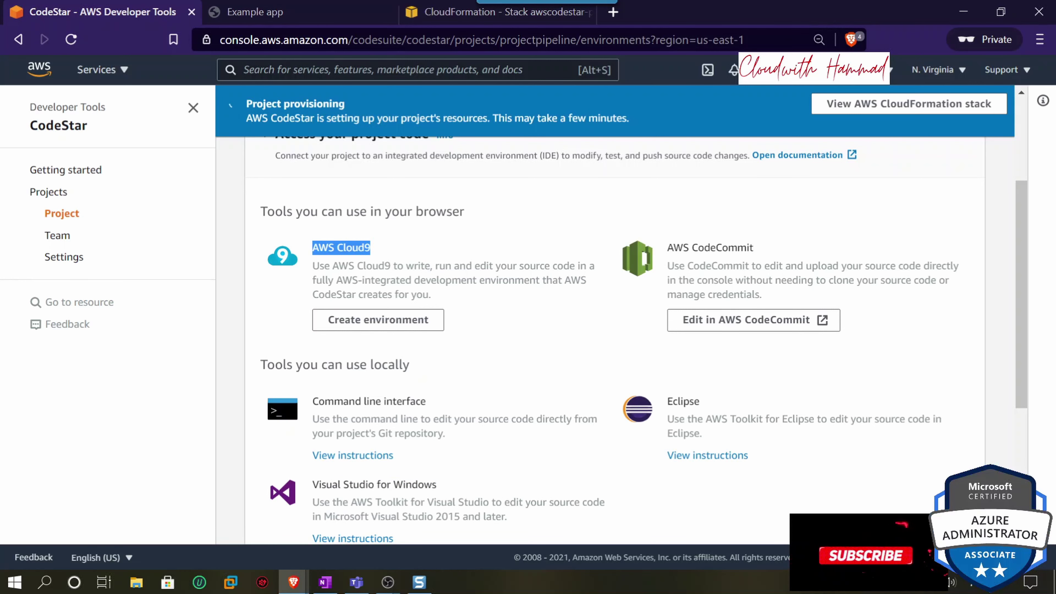
{"action": "left_click", "coordinate": [749, 245]}
{"action": "left_click_drag", "start_coordinate": [667, 249], "coordinate": [753, 248]}
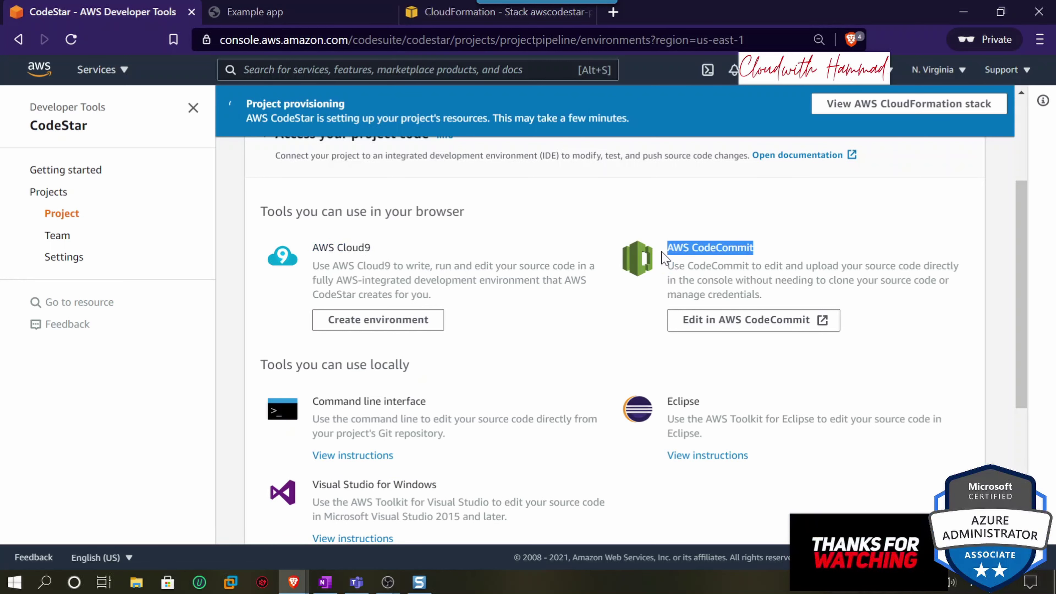
- Open the project's CodeCommit repository and read through its README welcome section
{"action": "left_click", "coordinate": [716, 326]}
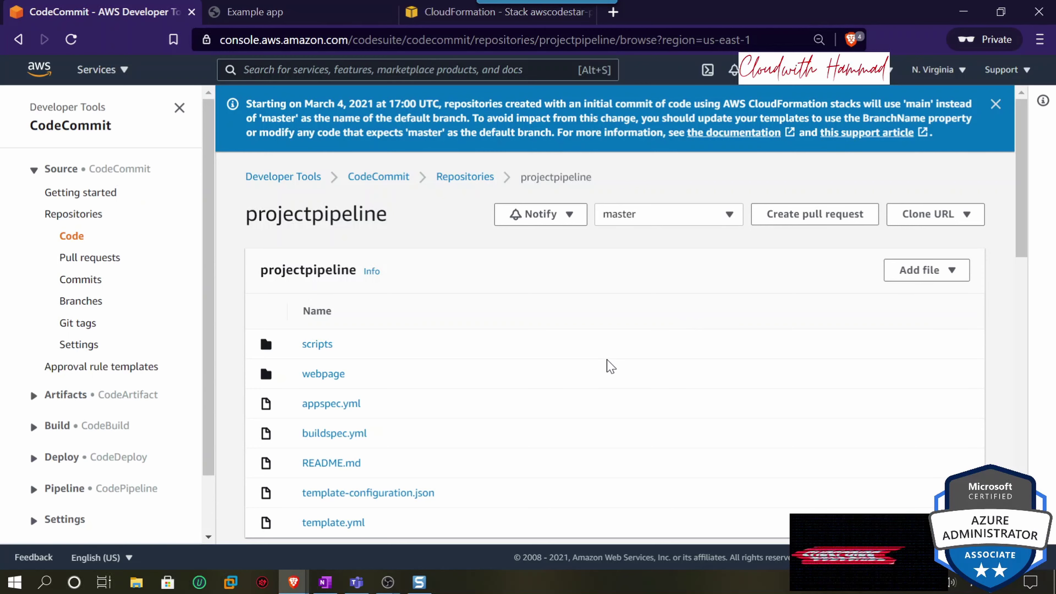
{"action": "scroll", "coordinate": [582, 379], "scroll_direction": "down", "scroll_amount": 2}
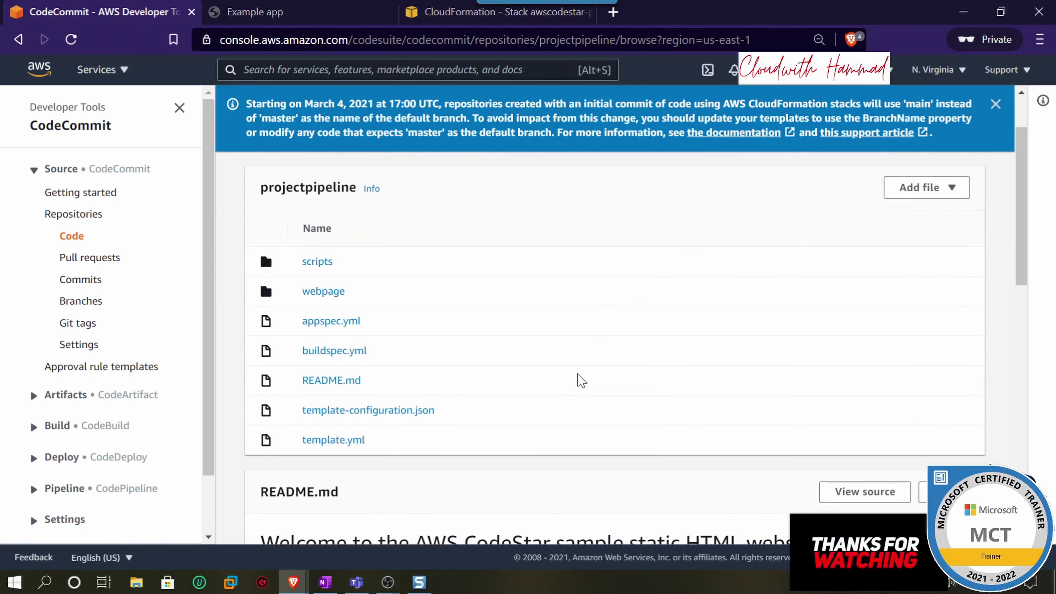
{"action": "scroll", "coordinate": [581, 383], "scroll_direction": "down", "scroll_amount": 7}
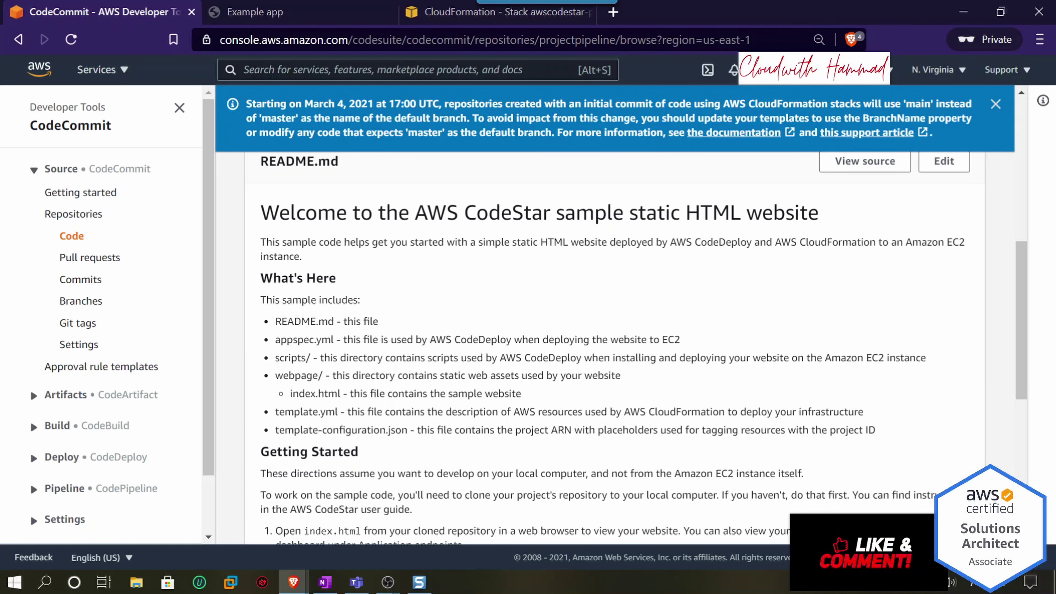
{"action": "left_click_drag", "start_coordinate": [279, 213], "coordinate": [700, 213]}
{"action": "scroll", "coordinate": [513, 302], "scroll_direction": "up", "scroll_amount": 4}
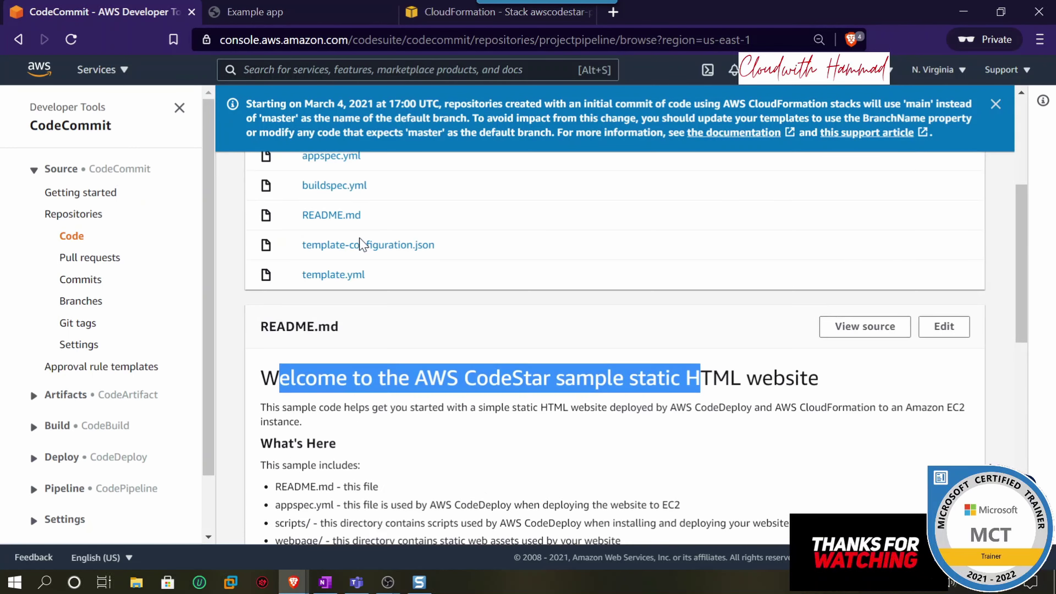
{"action": "scroll", "coordinate": [514, 301], "scroll_direction": "down", "scroll_amount": 4}
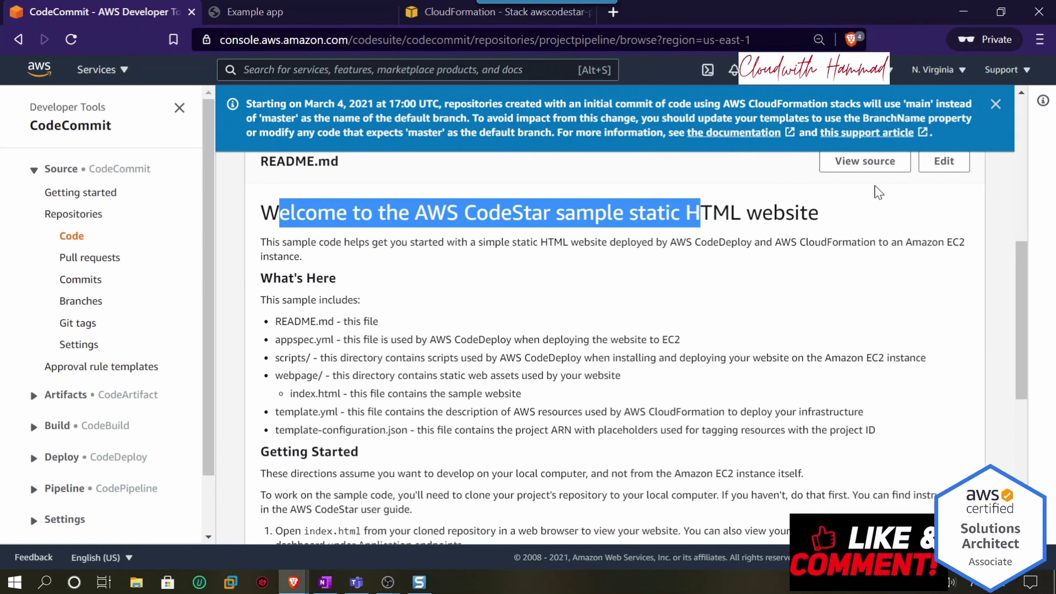
{"action": "scroll", "coordinate": [680, 349], "scroll_direction": "down", "scroll_amount": 8}
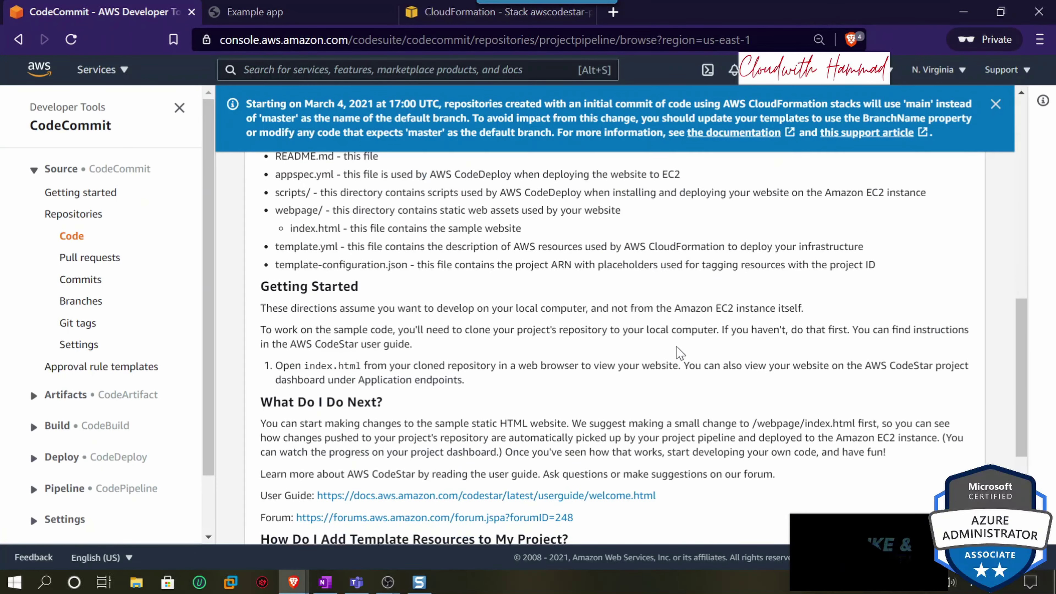
{"action": "scroll", "coordinate": [680, 352], "scroll_direction": "up", "scroll_amount": 15}
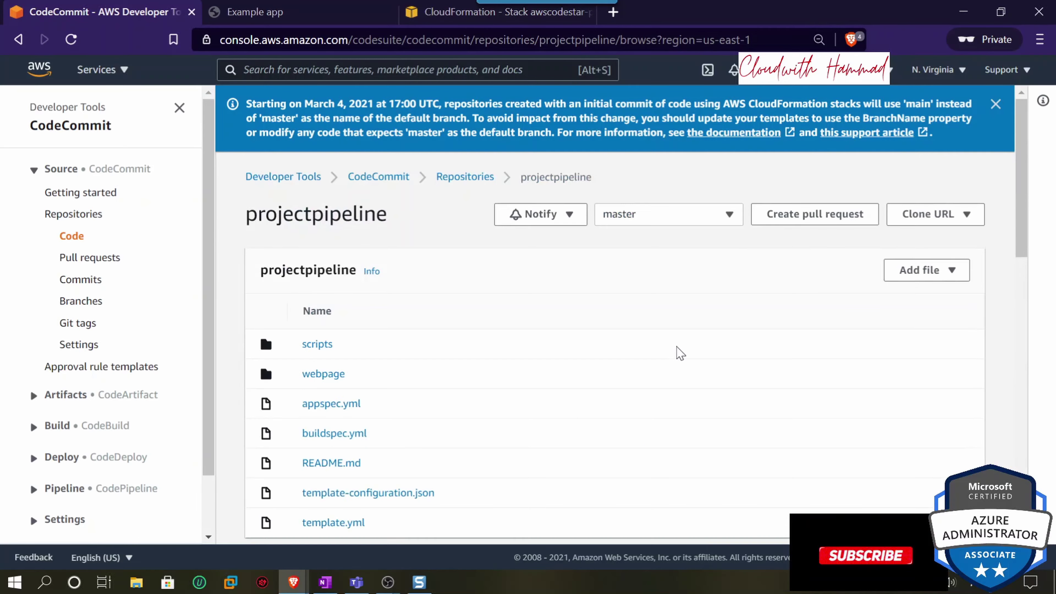
{"action": "scroll", "coordinate": [679, 353], "scroll_direction": "down", "scroll_amount": 4}
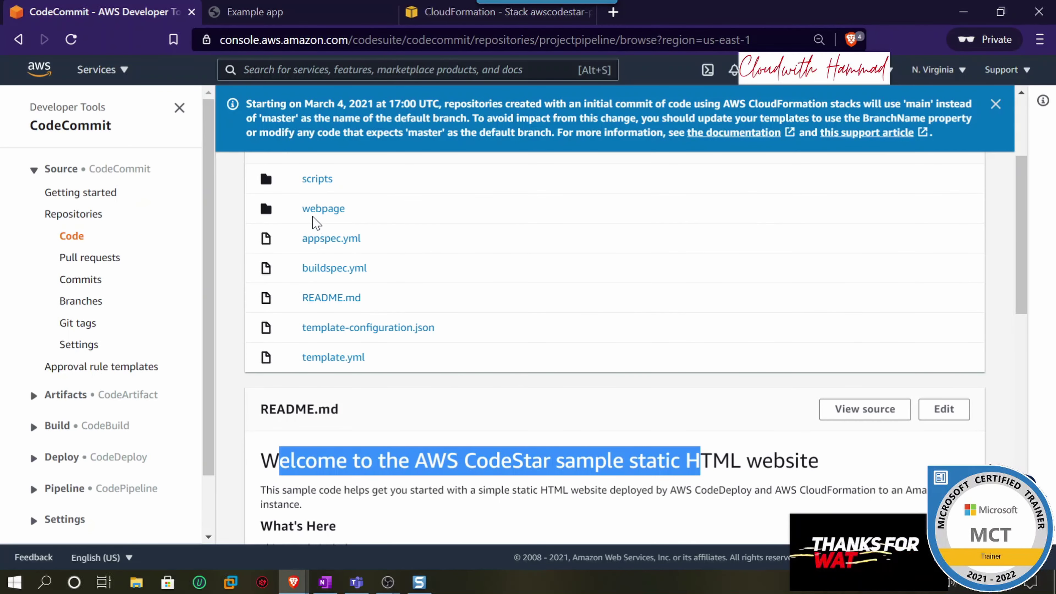
- Open webpage/index.html, compare its headings with the live Example app, and start editing it
{"action": "left_click", "coordinate": [317, 208]}
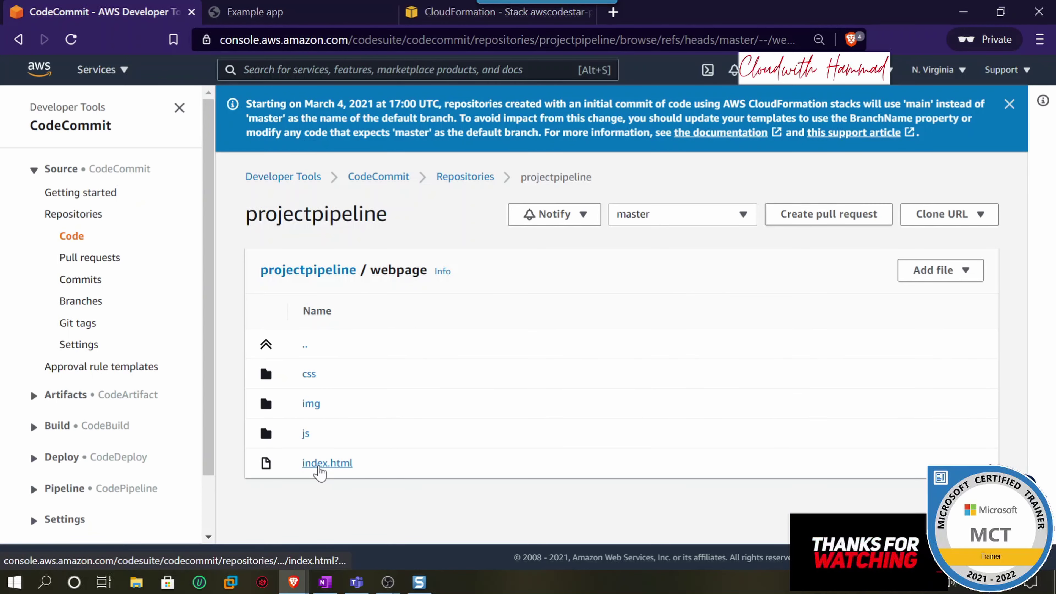
{"action": "left_click", "coordinate": [326, 468]}
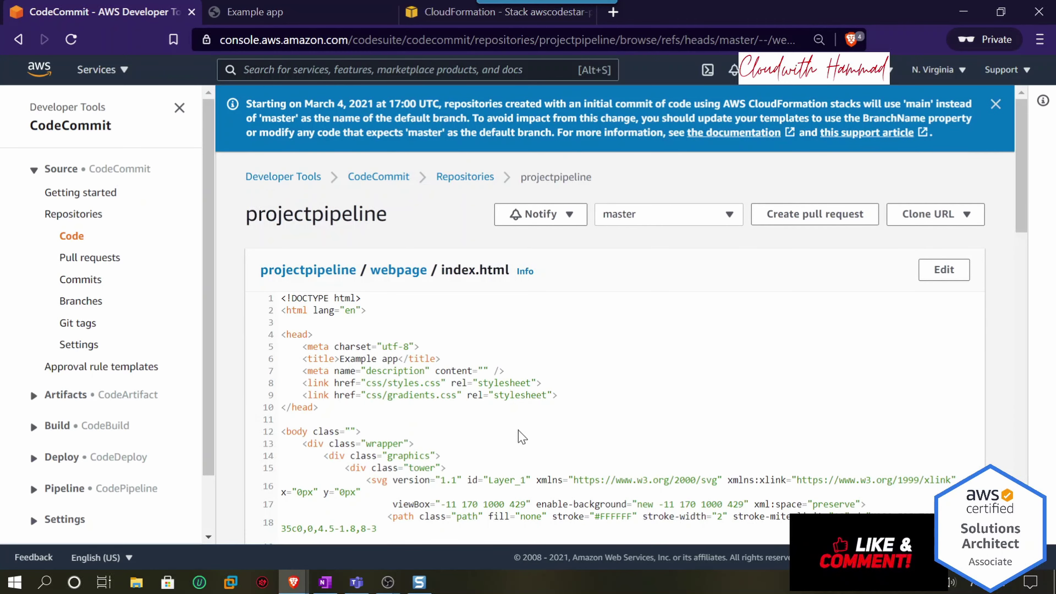
{"action": "scroll", "coordinate": [522, 436], "scroll_direction": "down", "scroll_amount": 3}
{"action": "left_click", "coordinate": [353, 21]}
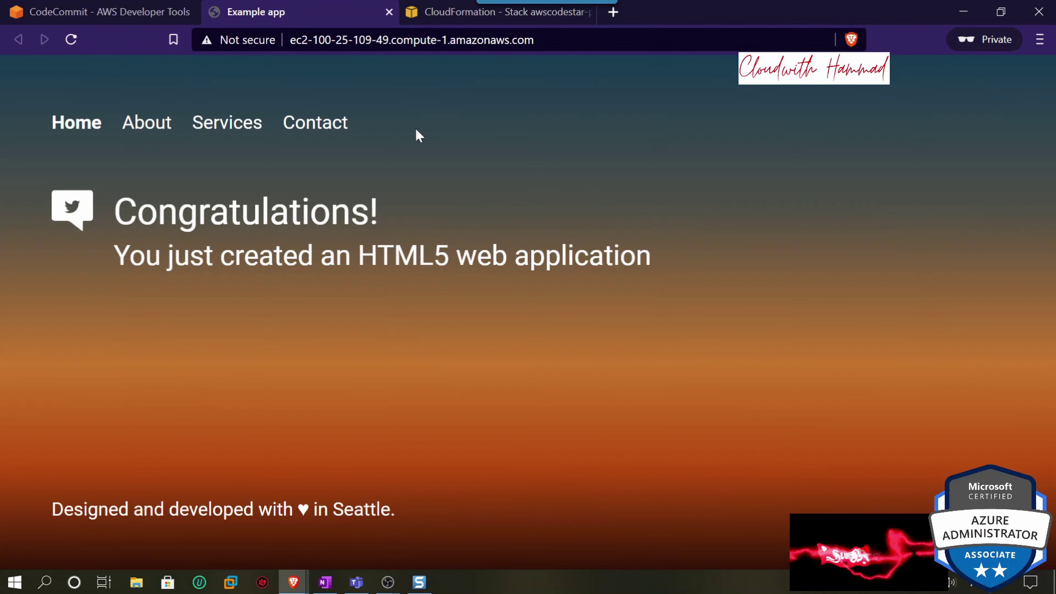
{"action": "left_click", "coordinate": [104, 11]}
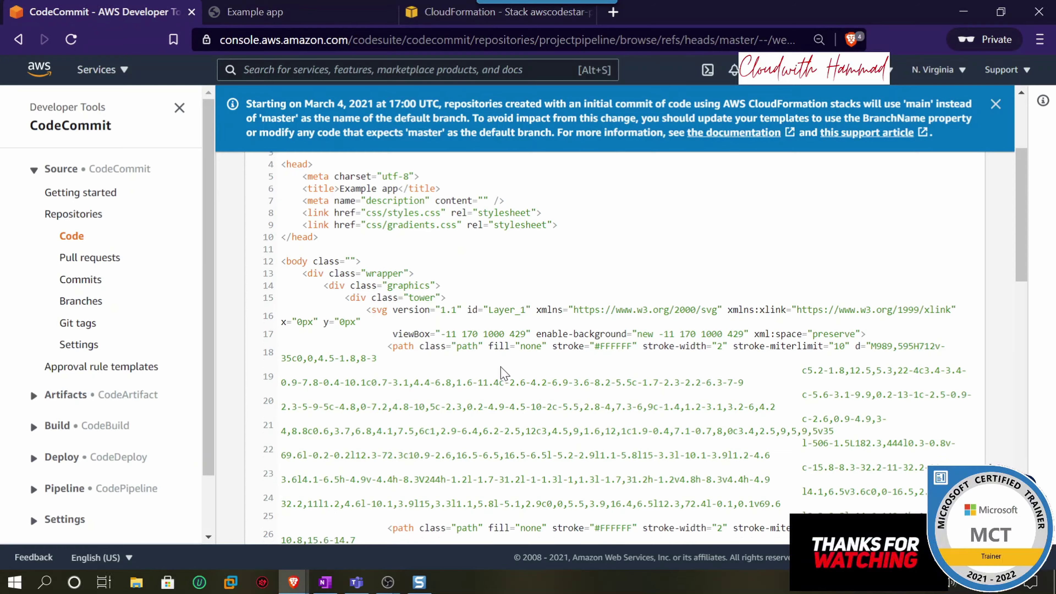
{"action": "scroll", "coordinate": [503, 372], "scroll_direction": "down", "scroll_amount": 10}
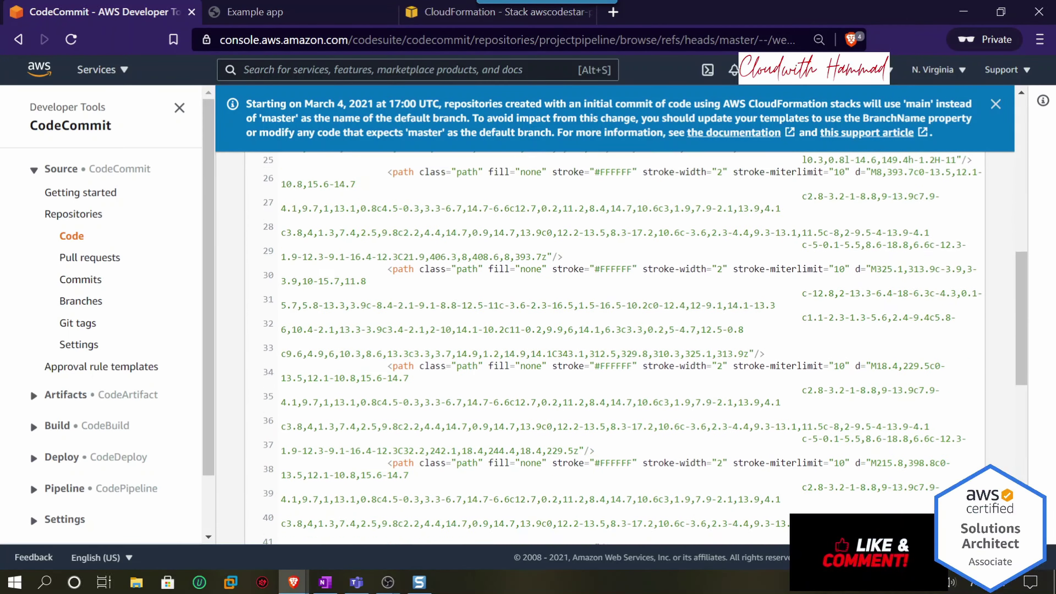
{"action": "scroll", "coordinate": [522, 363], "scroll_direction": "down", "scroll_amount": 8}
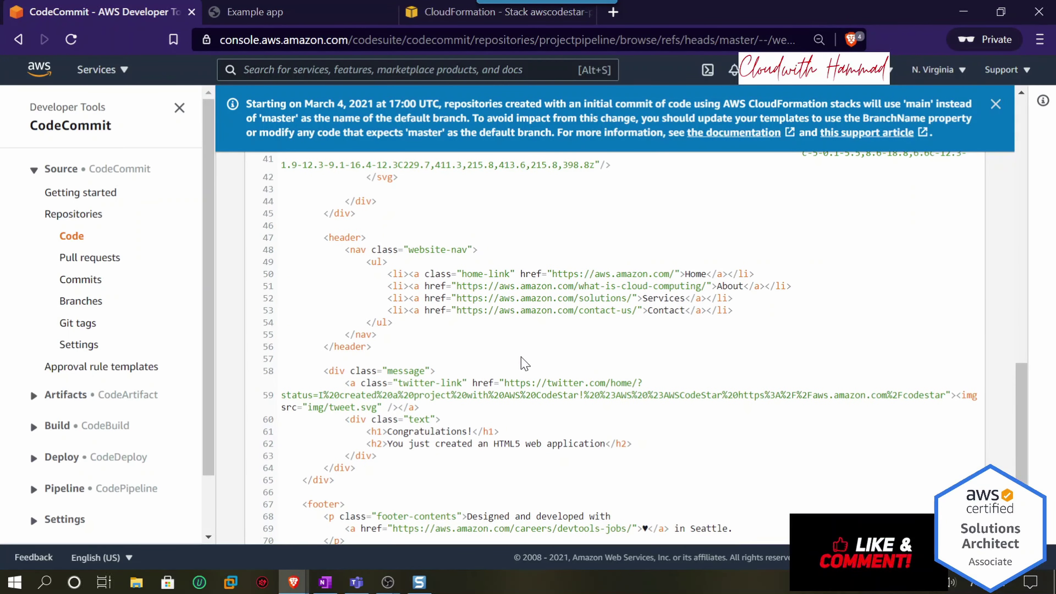
{"action": "left_click_drag", "start_coordinate": [468, 425], "coordinate": [424, 431]}
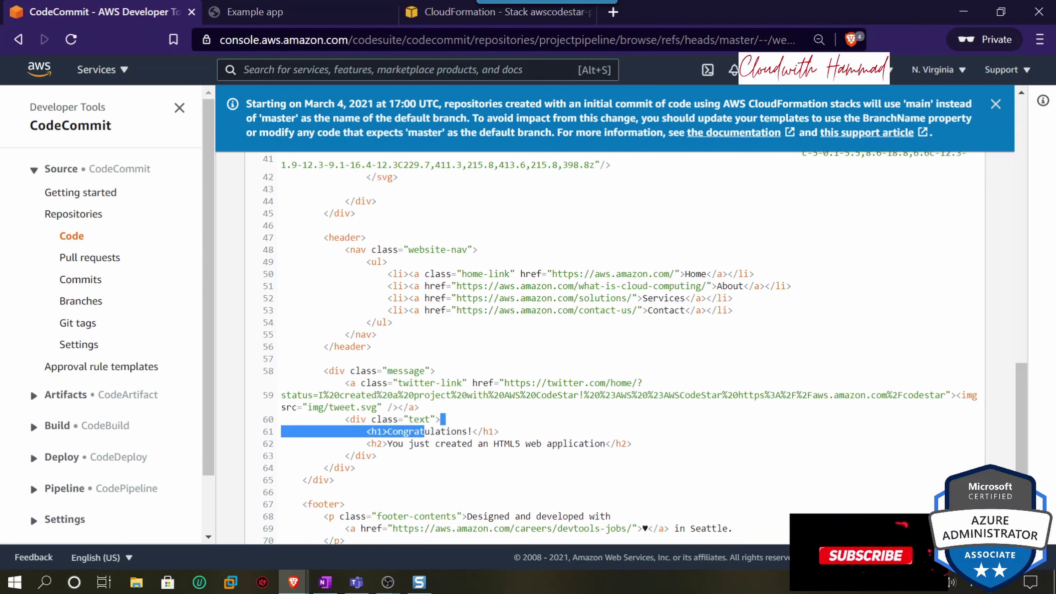
{"action": "scroll", "coordinate": [465, 431], "scroll_direction": "up", "scroll_amount": 13}
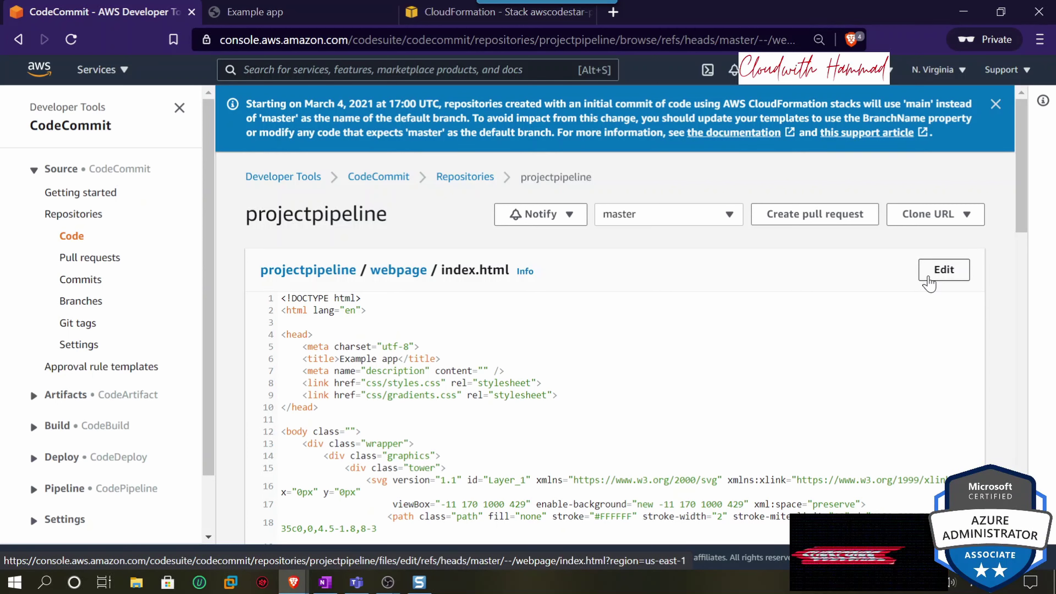
{"action": "left_click", "coordinate": [927, 284]}
- Append 'Cloud with Hammad' after 'Congratulations!' in the h1 heading of index.html
{"action": "scroll", "coordinate": [793, 317], "scroll_direction": "down", "scroll_amount": 10}
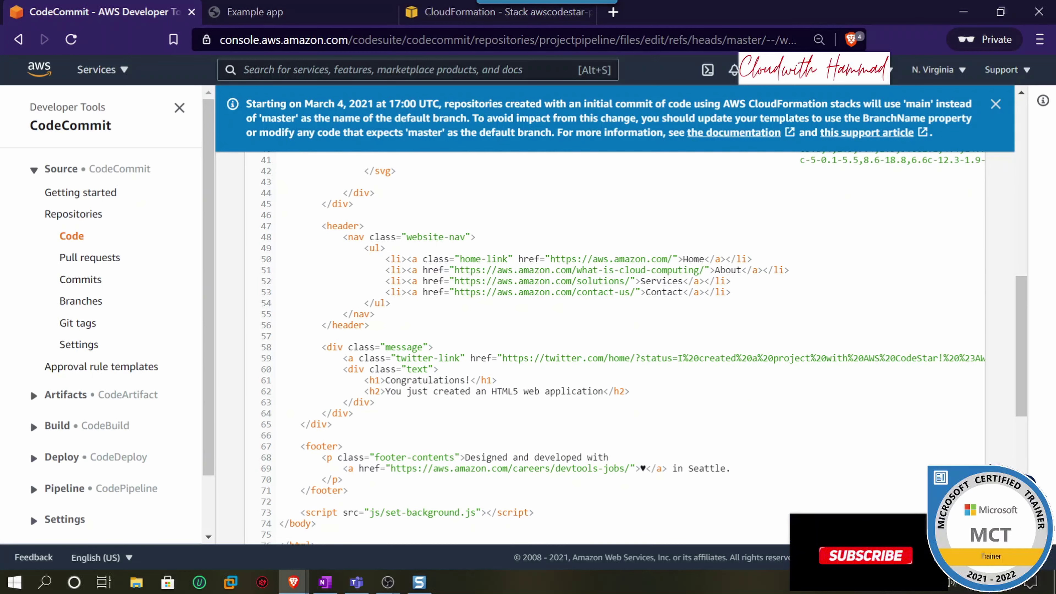
{"action": "left_click_drag", "start_coordinate": [385, 380], "coordinate": [433, 380]}
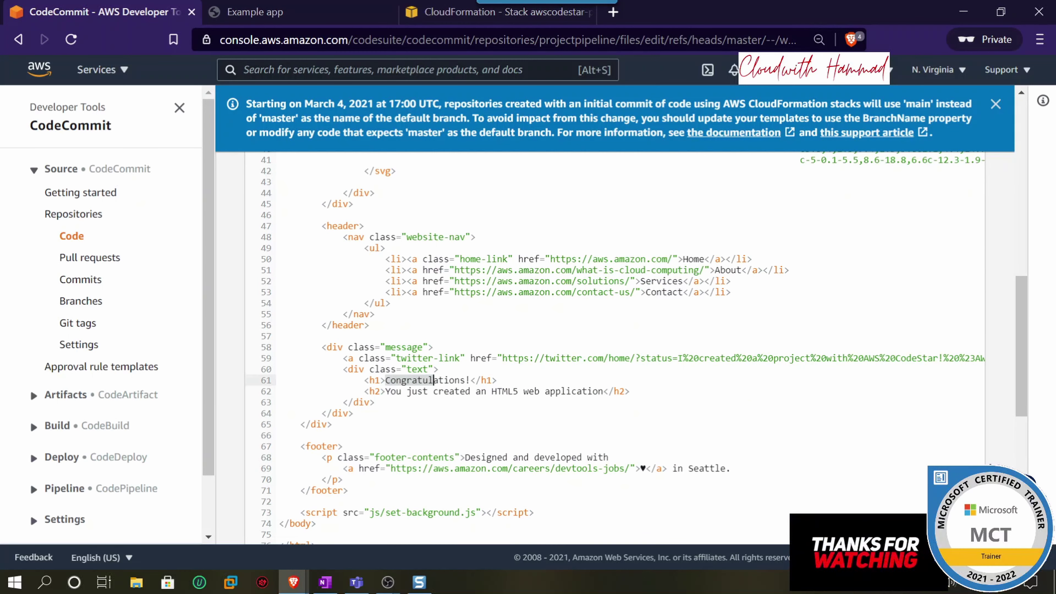
{"action": "left_click", "coordinate": [470, 380]}
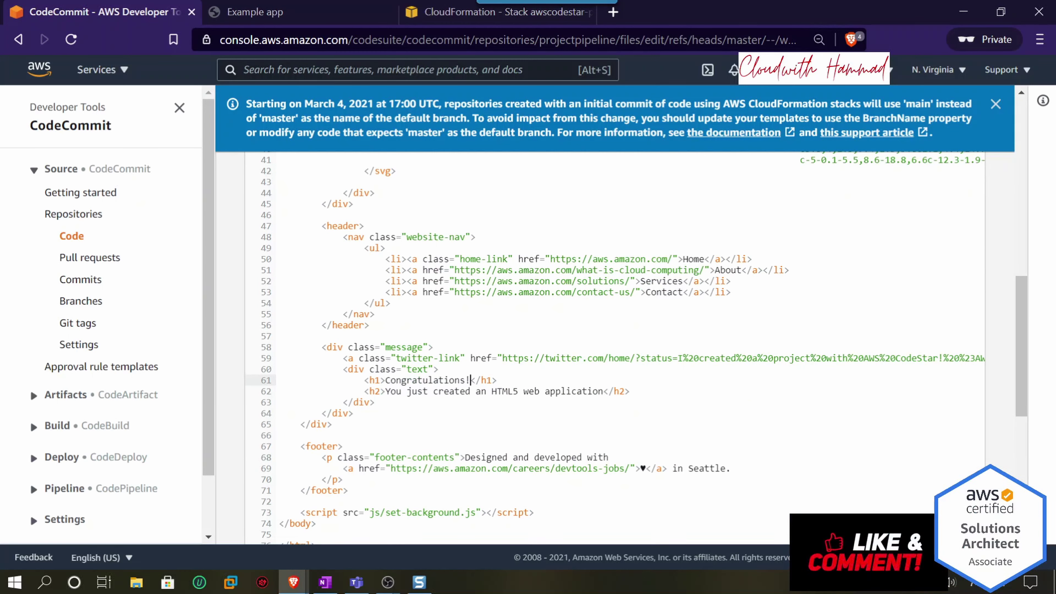
{"action": "type", "text": "Cloud with Hamma"}
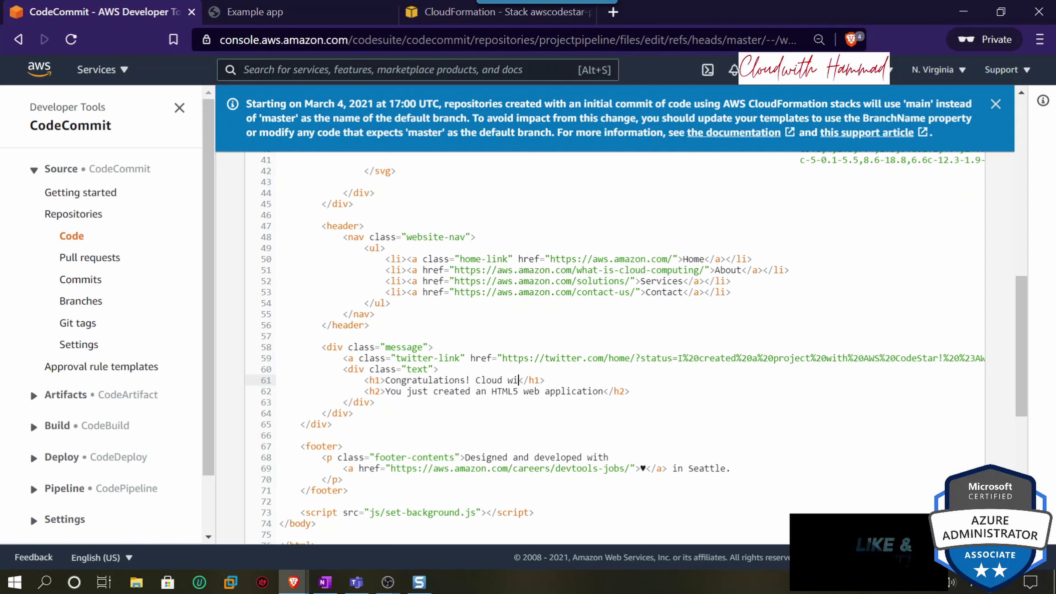
{"action": "type", "text": "d"}
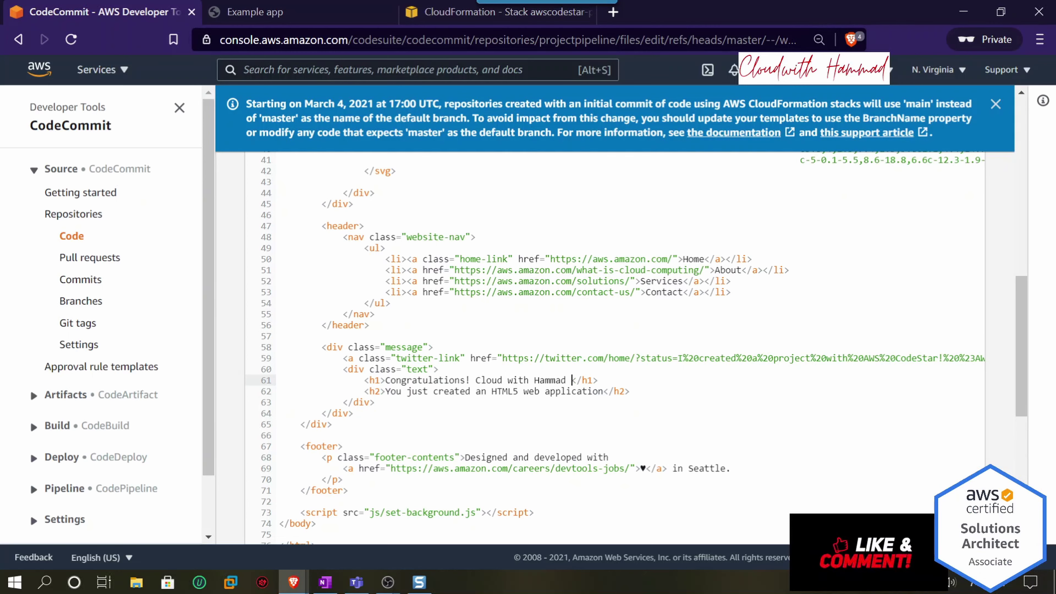
- Change the h2 heading to end 'updated using CICD Pipeline using codestart'
{"action": "left_click", "coordinate": [598, 391]}
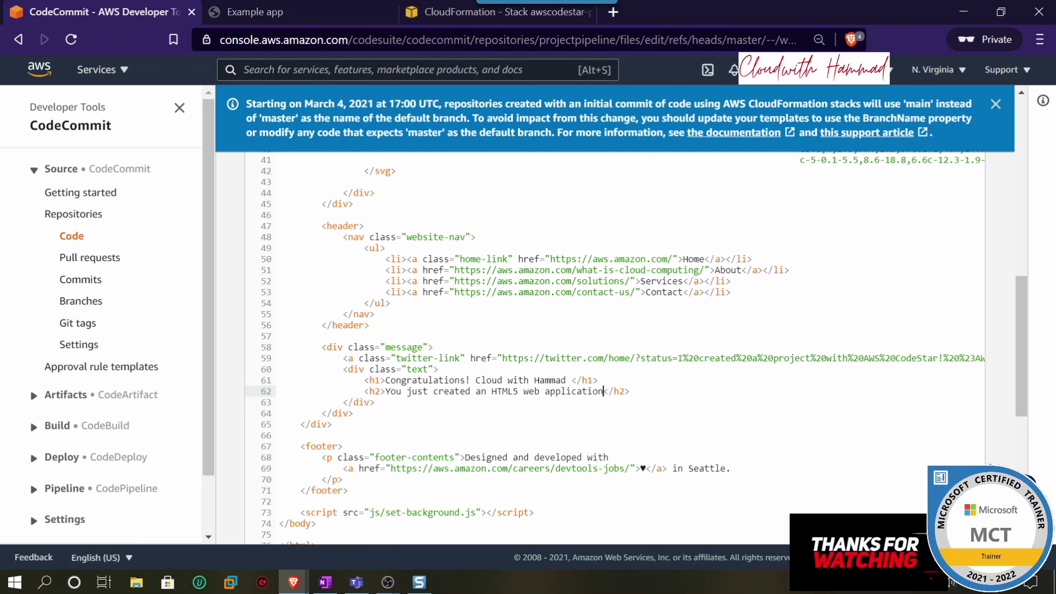
{"action": "key", "text": "Left"}
{"action": "key", "text": "Left"}
{"action": "key", "text": "Left"}
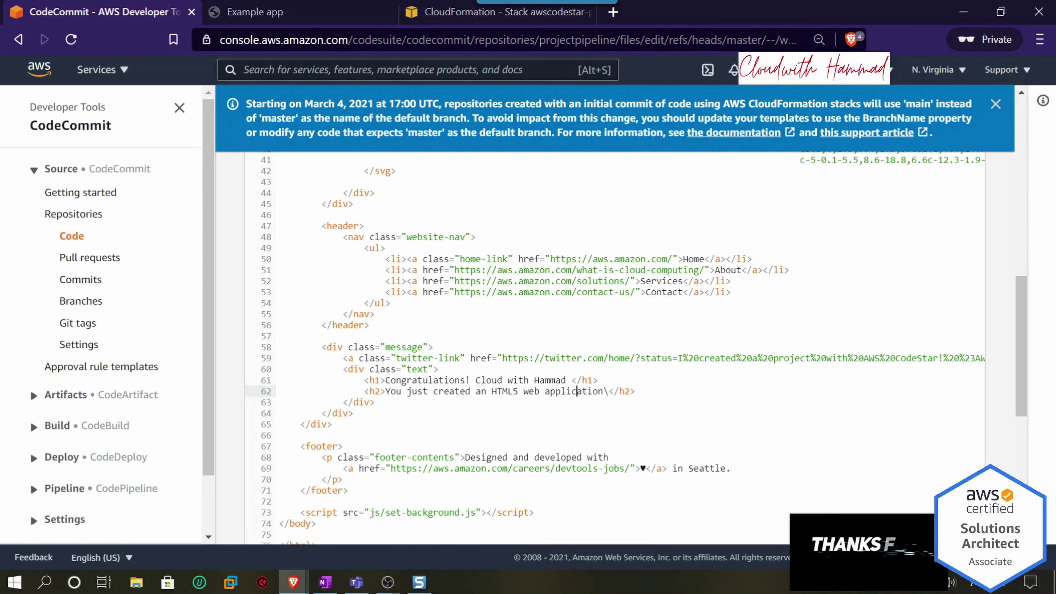
{"action": "key", "text": "Left"}
{"action": "key", "text": "Left"}
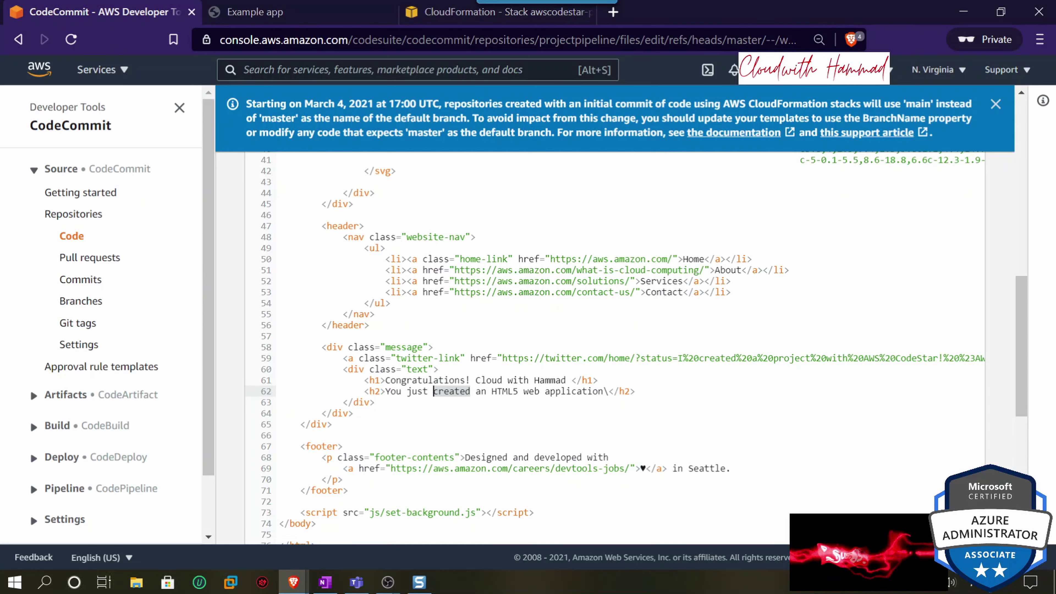
{"action": "type", "text": "updated"}
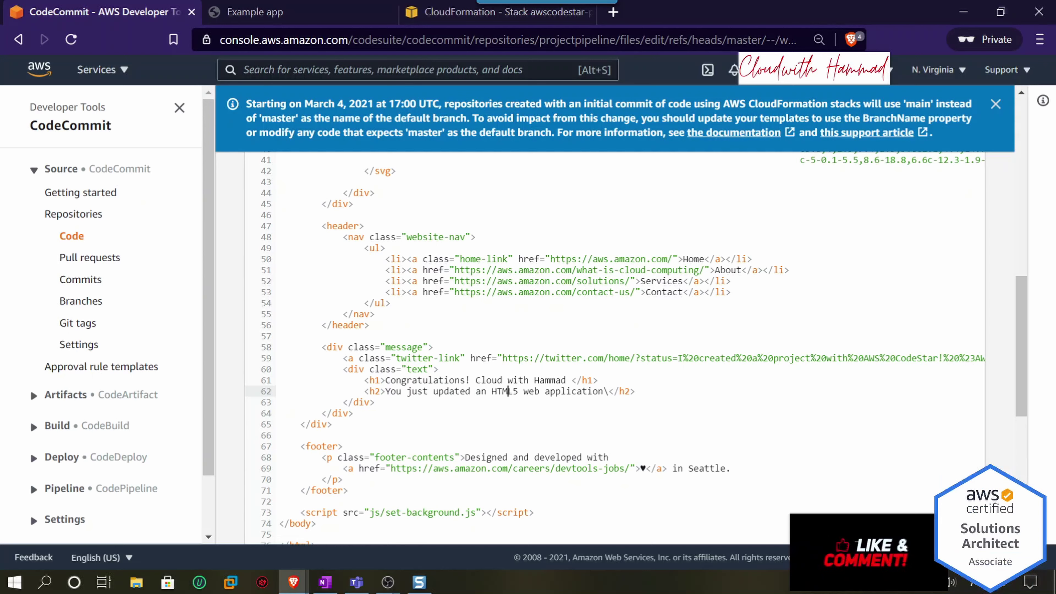
{"action": "type", "text": " using "}
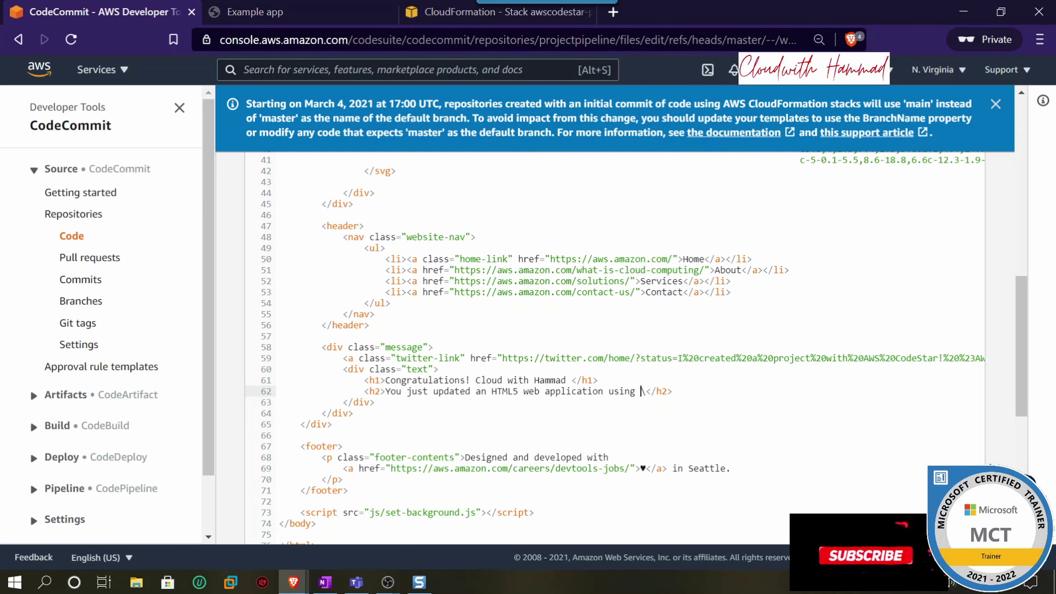
{"action": "type", "text": "cicd"}
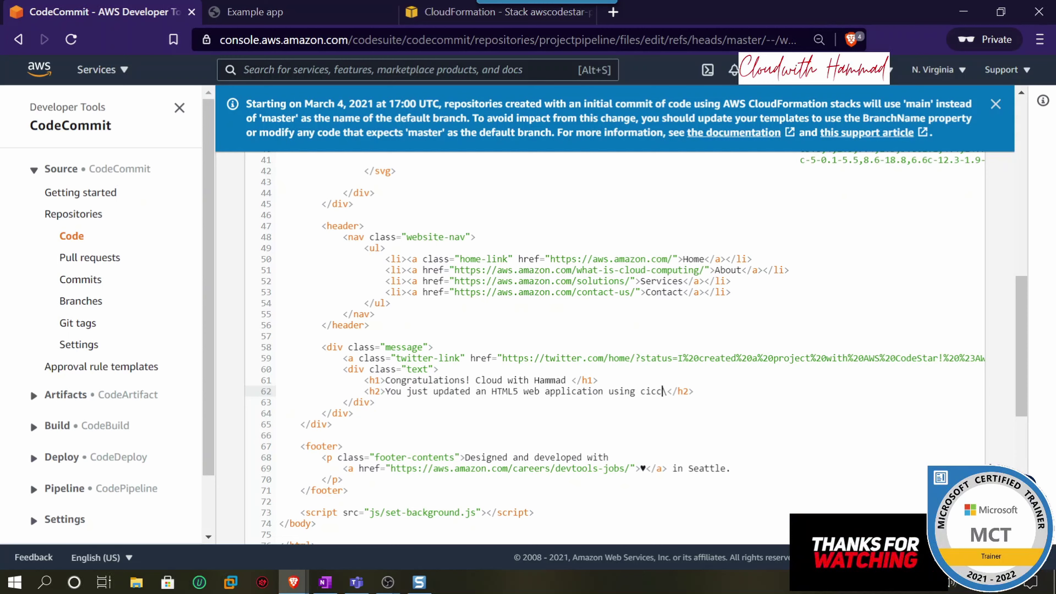
{"action": "key", "text": "BackSpace"}
{"action": "key", "text": "BackSpace"}
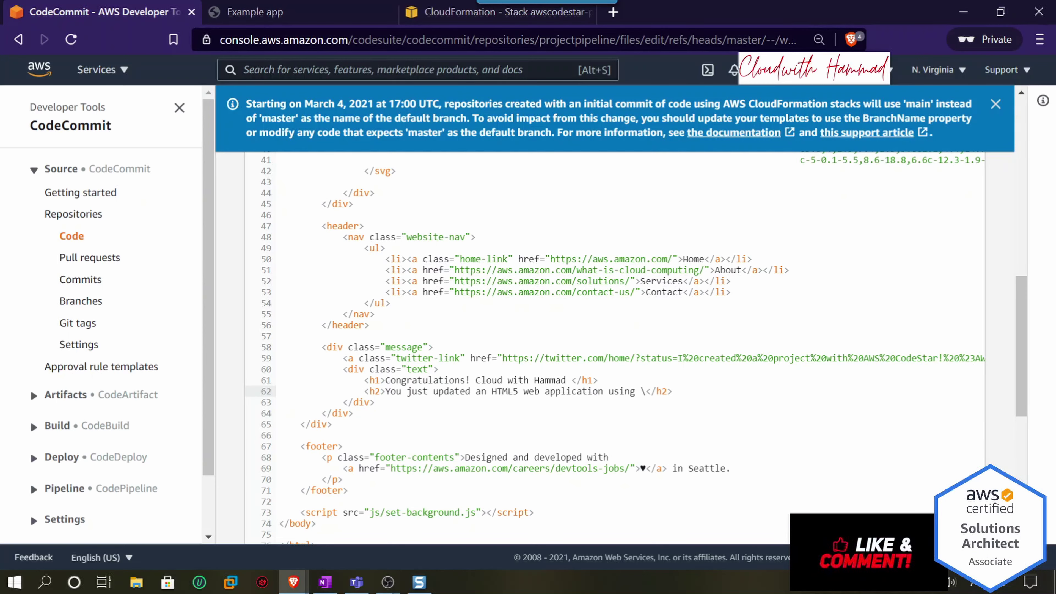
{"action": "type", "text": "CICD P"}
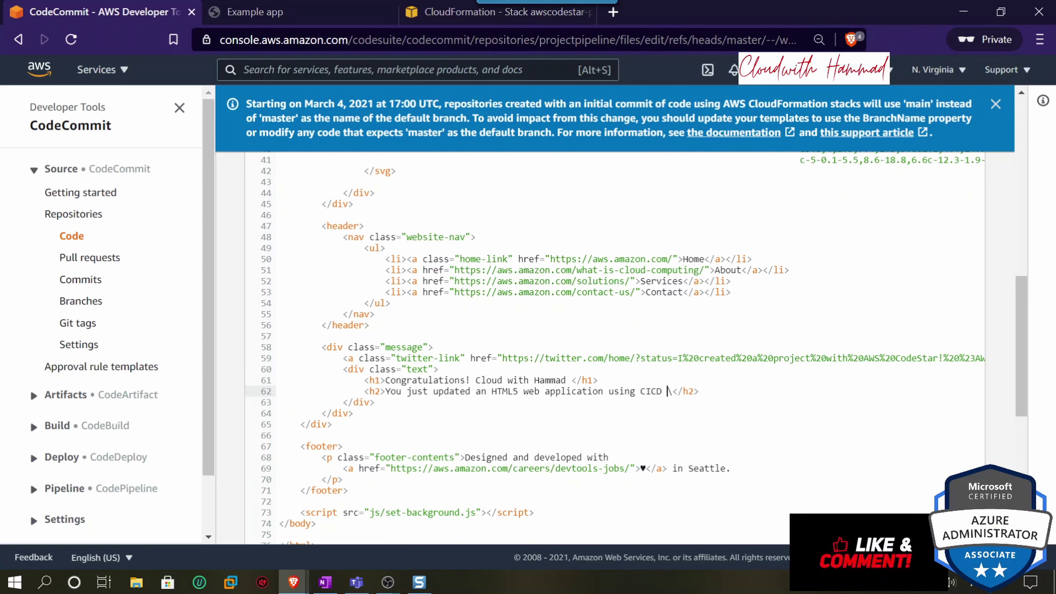
{"action": "type", "text": "ile"}
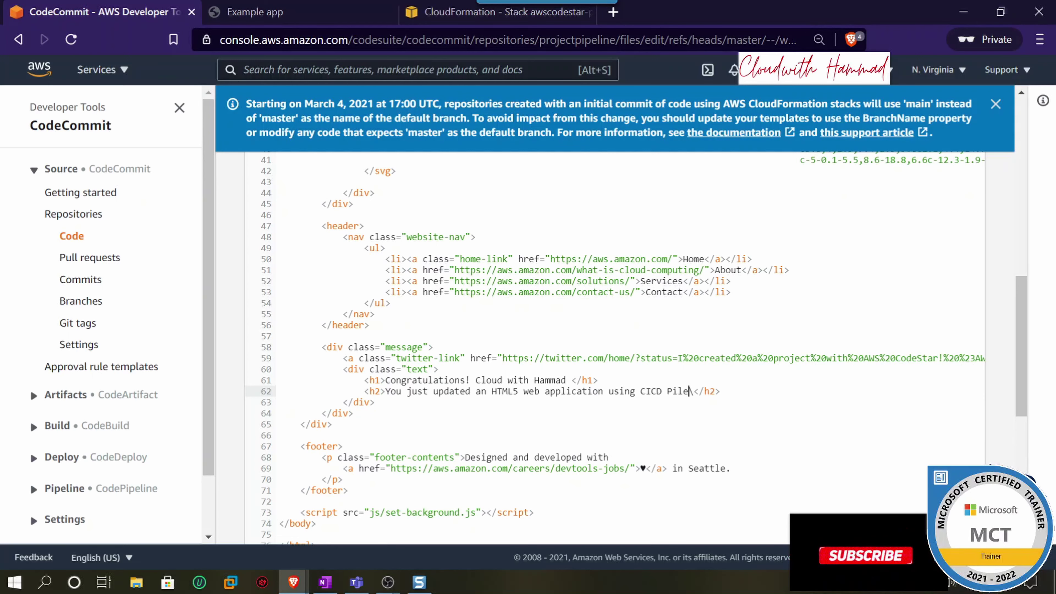
{"action": "key", "text": "BackSpace"}
{"action": "key", "text": "BackSpace"}
{"action": "type", "text": "peline "}
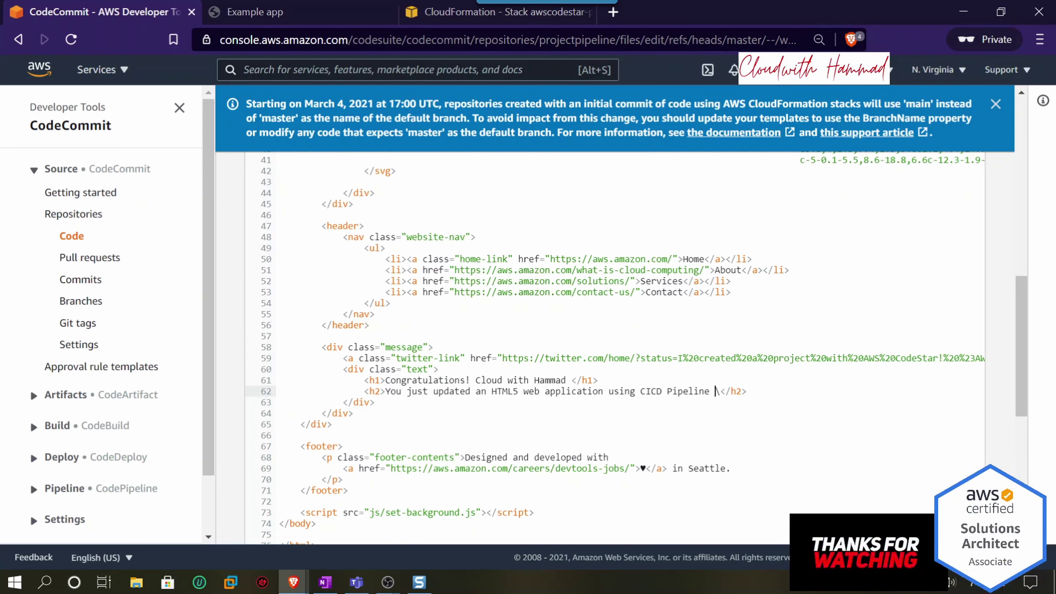
{"action": "type", "text": "using code star"}
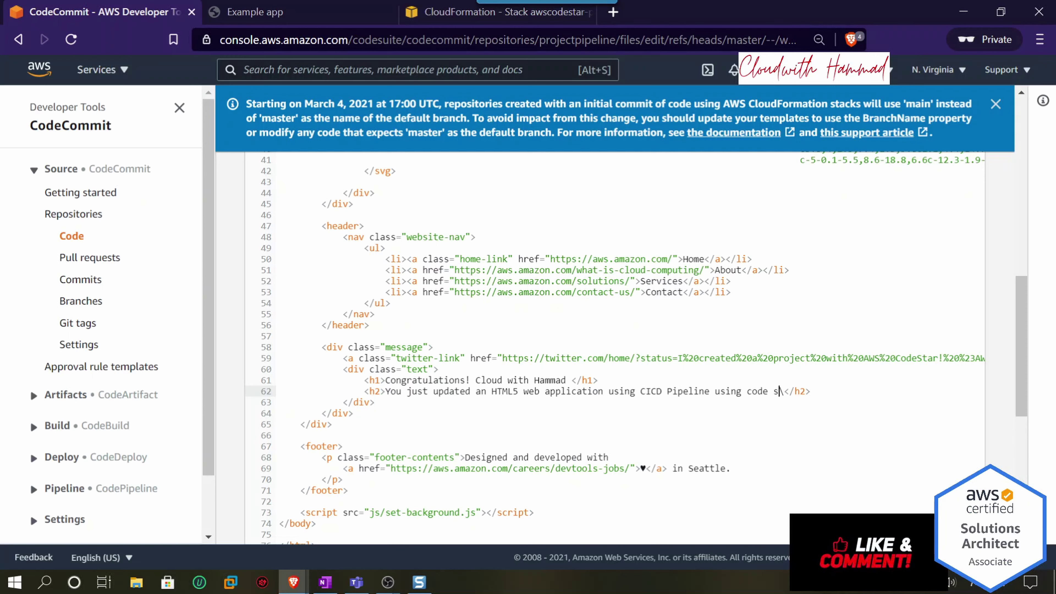
{"action": "type", "text": "t"}
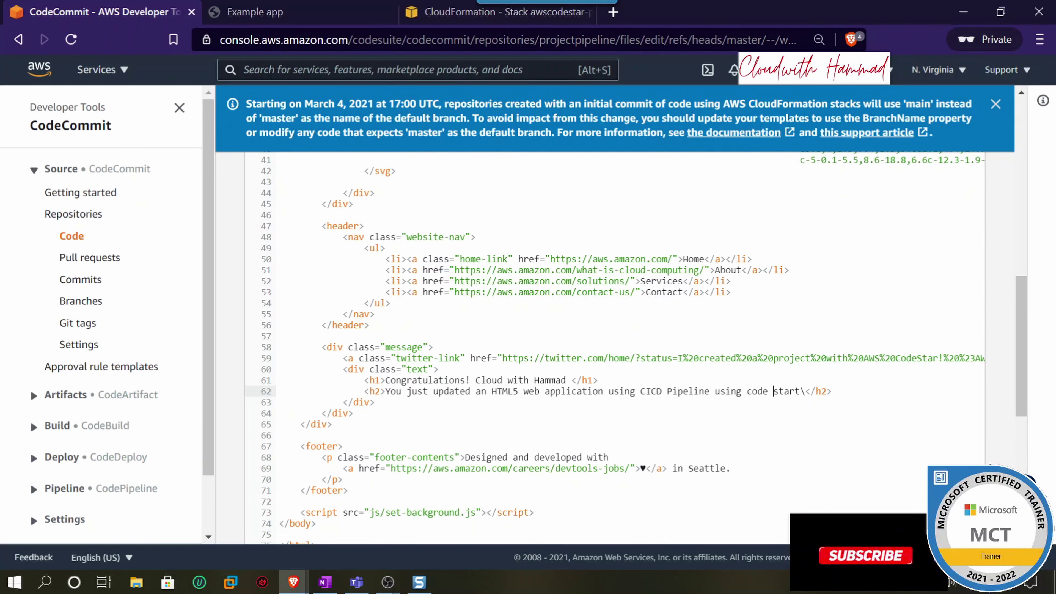
{"action": "key", "text": "BackSpace"}
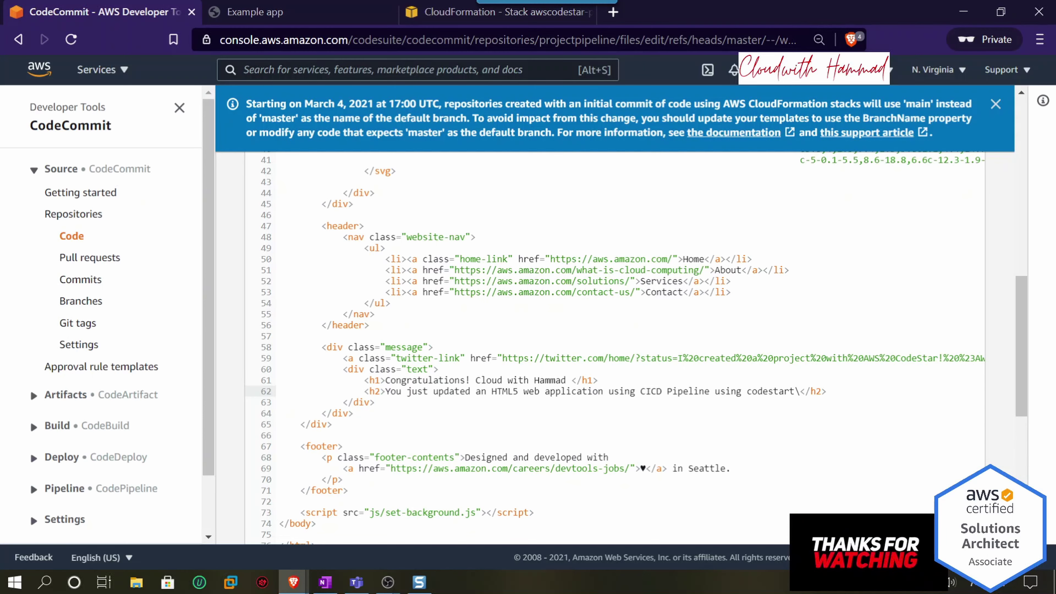
{"action": "scroll", "coordinate": [769, 428], "scroll_direction": "down", "scroll_amount": 5}
- Enter the commit author name and e-mail, commit to master, then open the projectpipeline repository
{"action": "scroll", "coordinate": [769, 428], "scroll_direction": "down", "scroll_amount": 3}
{"action": "left_click", "coordinate": [282, 318]}
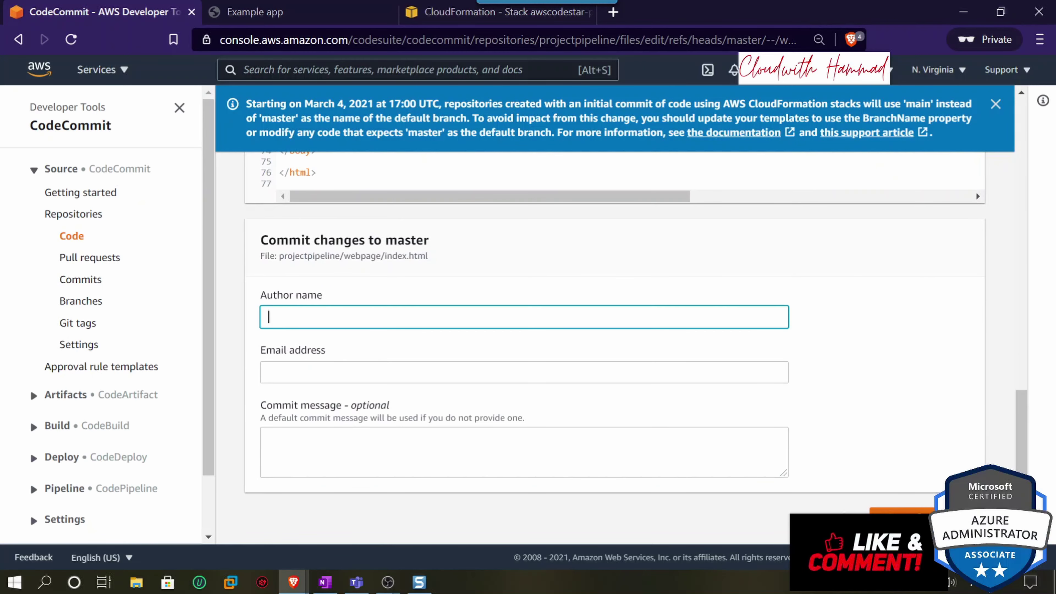
{"action": "type", "text": "Hammad"}
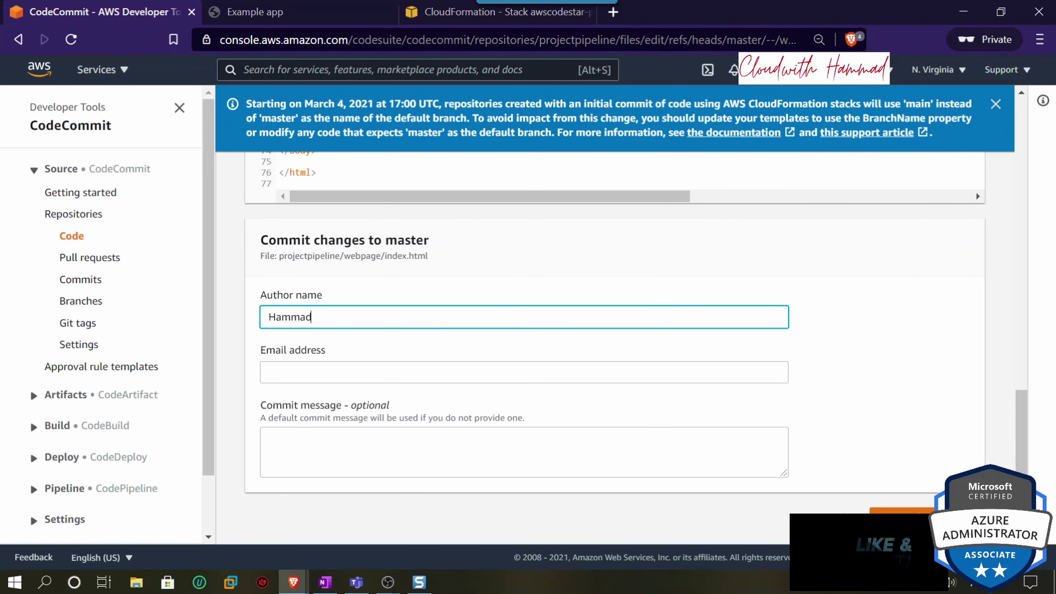
{"action": "left_click", "coordinate": [304, 374]}
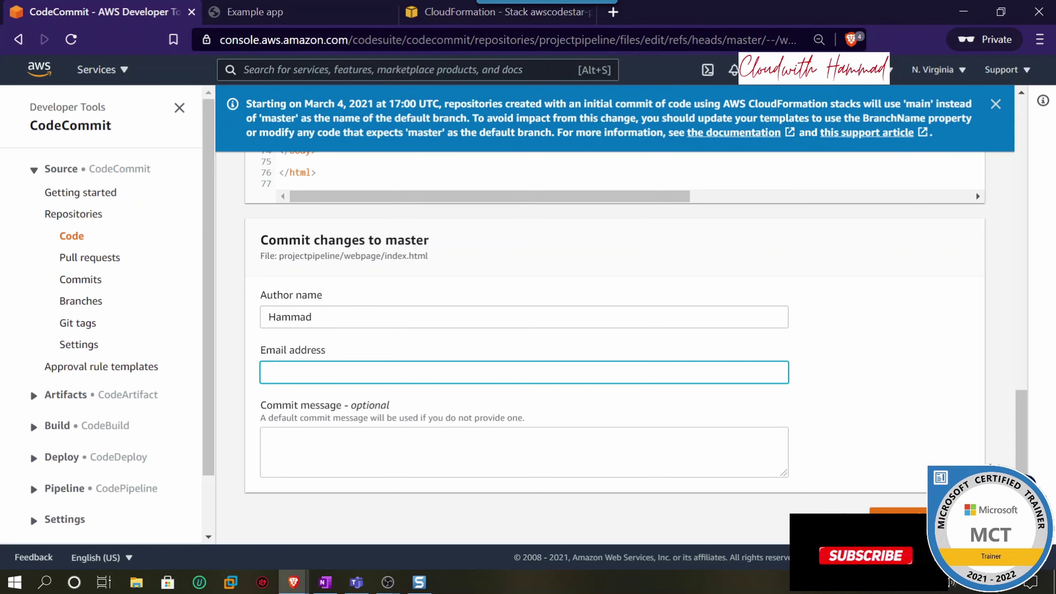
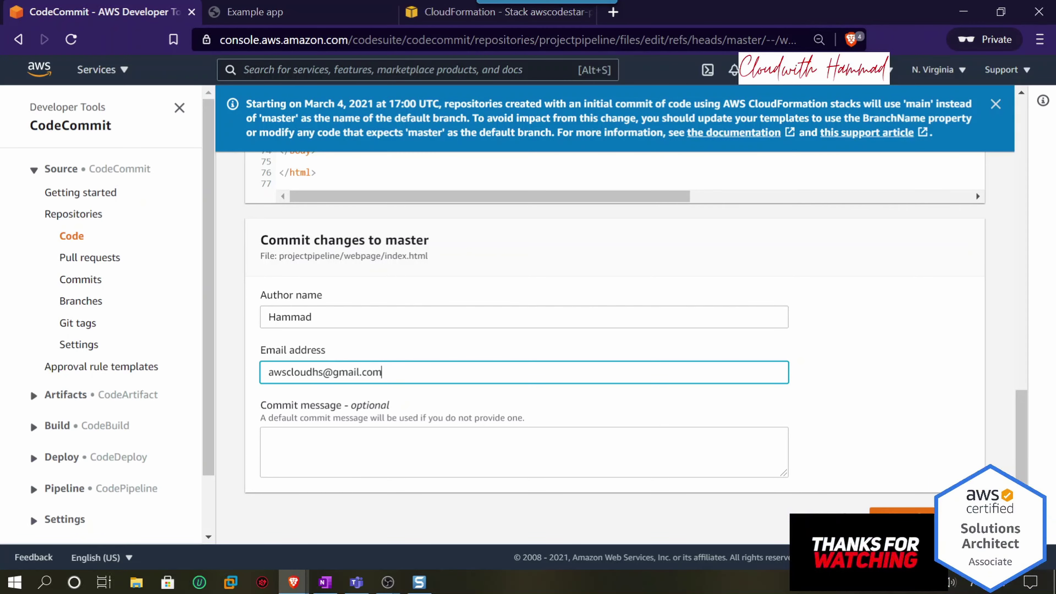
{"action": "scroll", "coordinate": [975, 191], "scroll_direction": "up", "scroll_amount": 10}
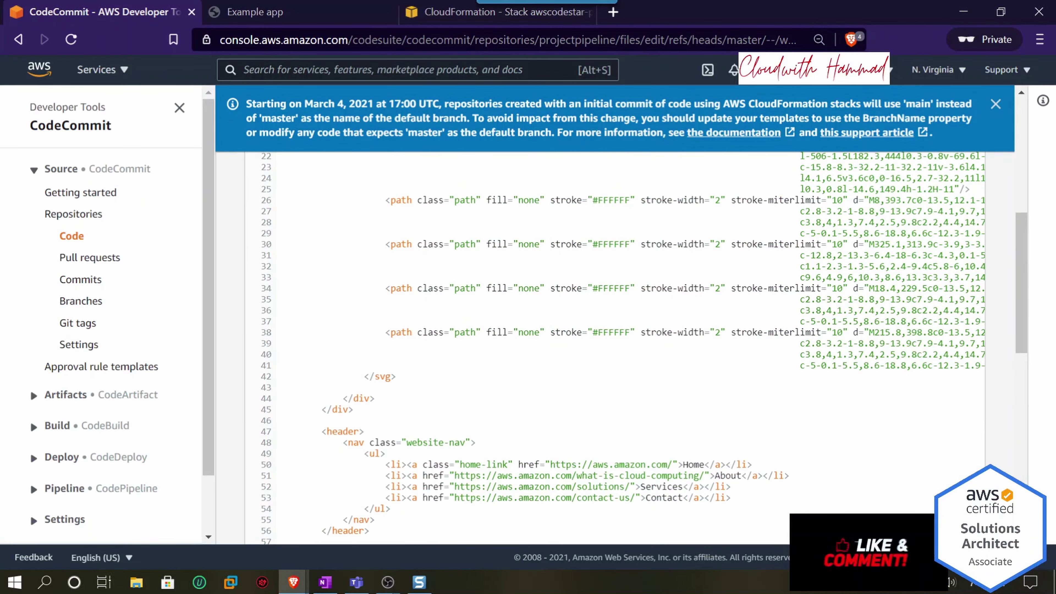
{"action": "scroll", "coordinate": [677, 408], "scroll_direction": "down", "scroll_amount": 10}
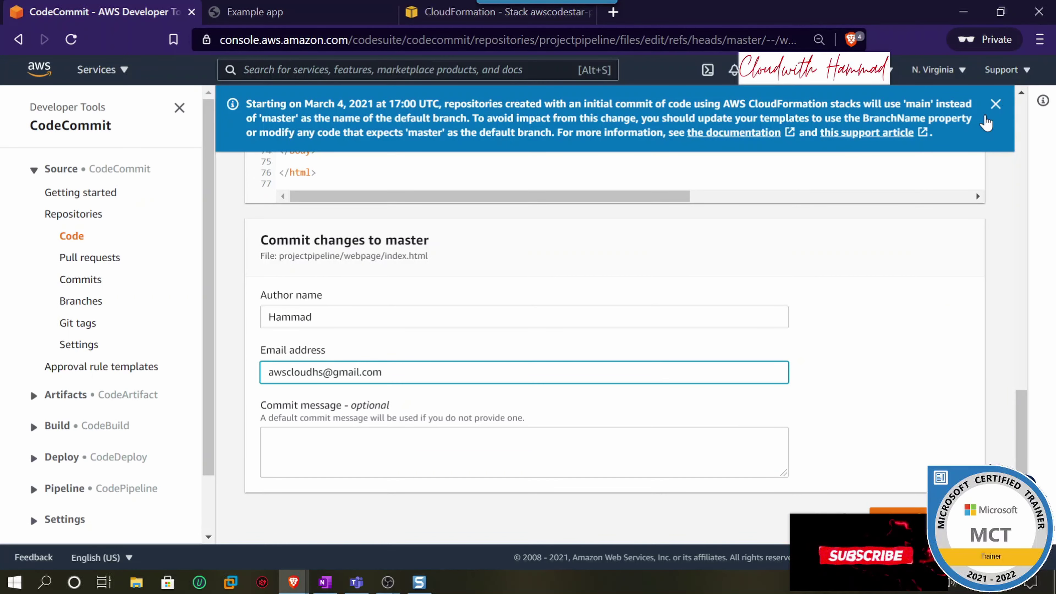
{"action": "left_click", "coordinate": [996, 104]}
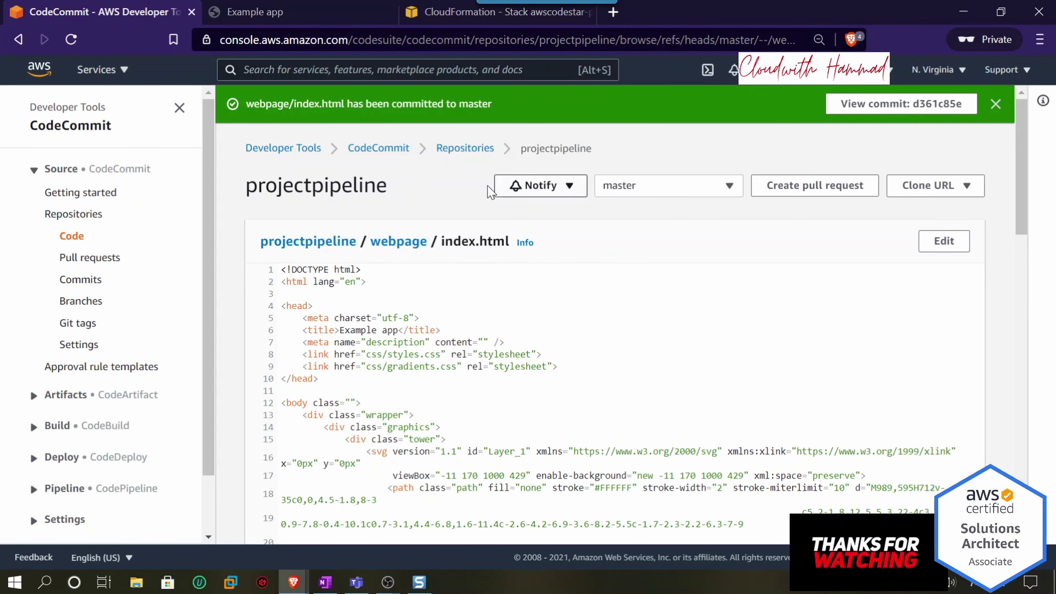
{"action": "left_click", "coordinate": [457, 150]}
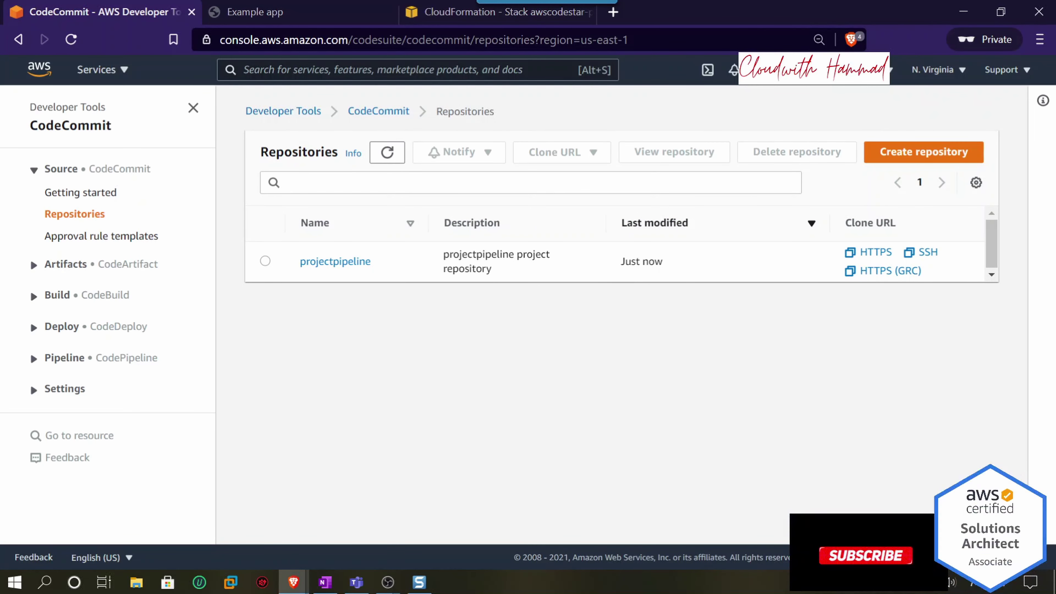
{"action": "left_click", "coordinate": [344, 265]}
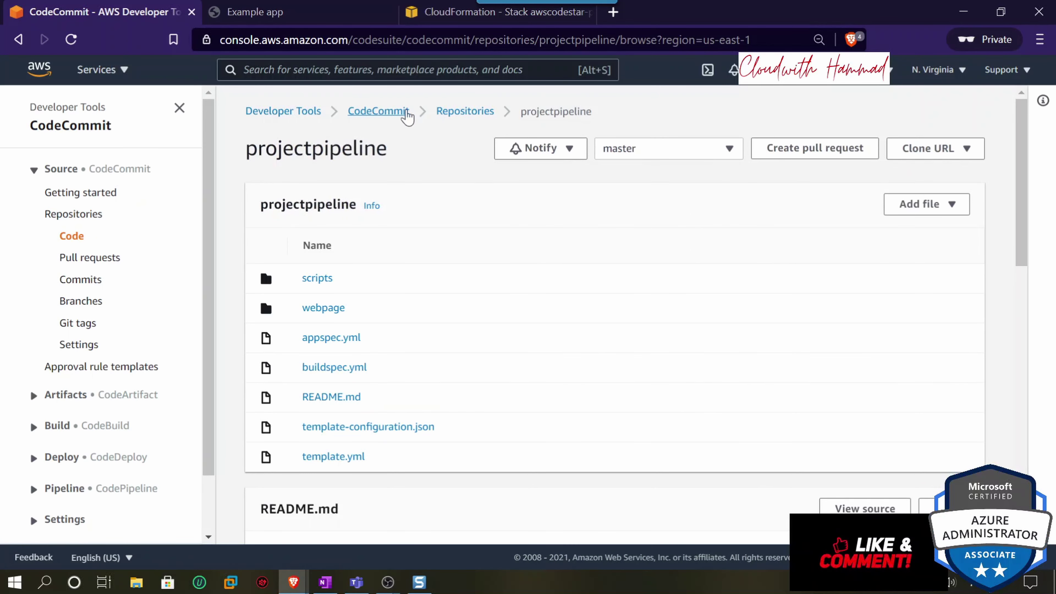
- Check CodeBuild's Build history for the new build 2 run alongside earlier build 1
{"action": "left_click", "coordinate": [379, 111]}
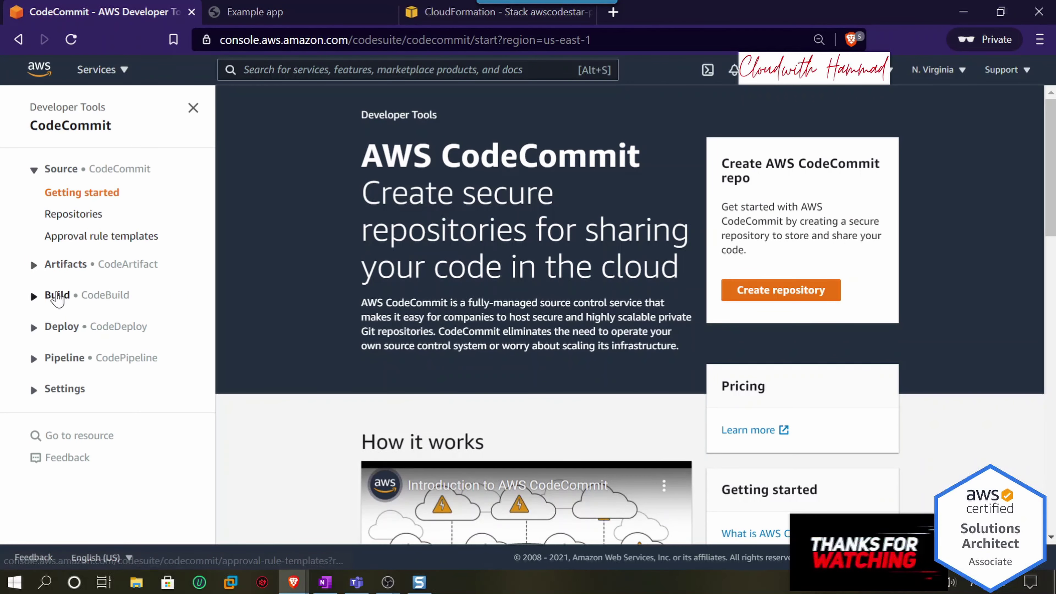
{"action": "left_click", "coordinate": [53, 296]}
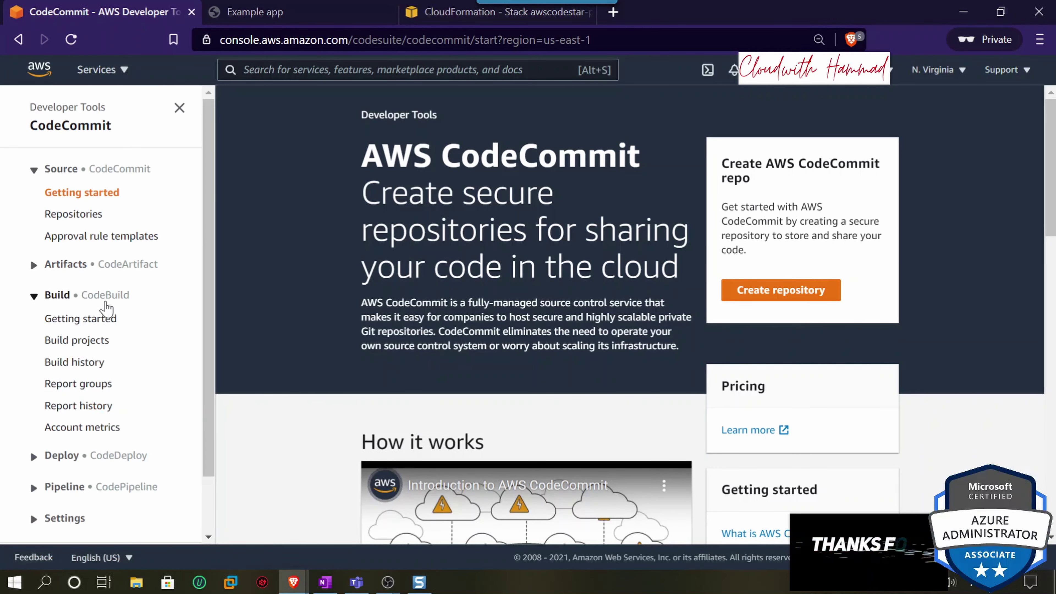
{"action": "left_click", "coordinate": [78, 362]}
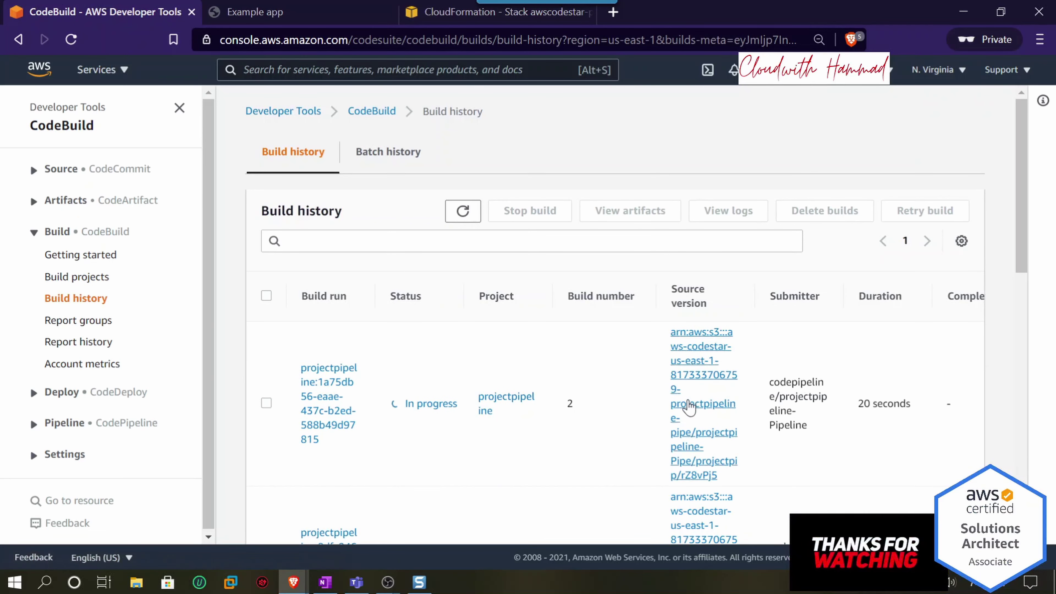
{"action": "scroll", "coordinate": [582, 395], "scroll_direction": "down", "scroll_amount": 2}
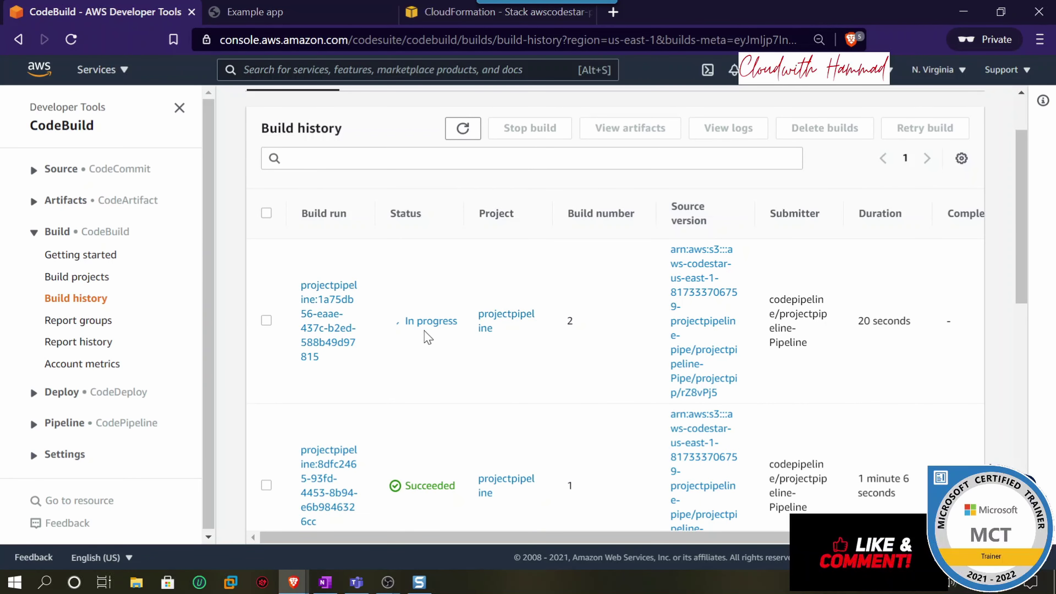
{"action": "left_click_drag", "start_coordinate": [566, 487], "coordinate": [580, 490]}
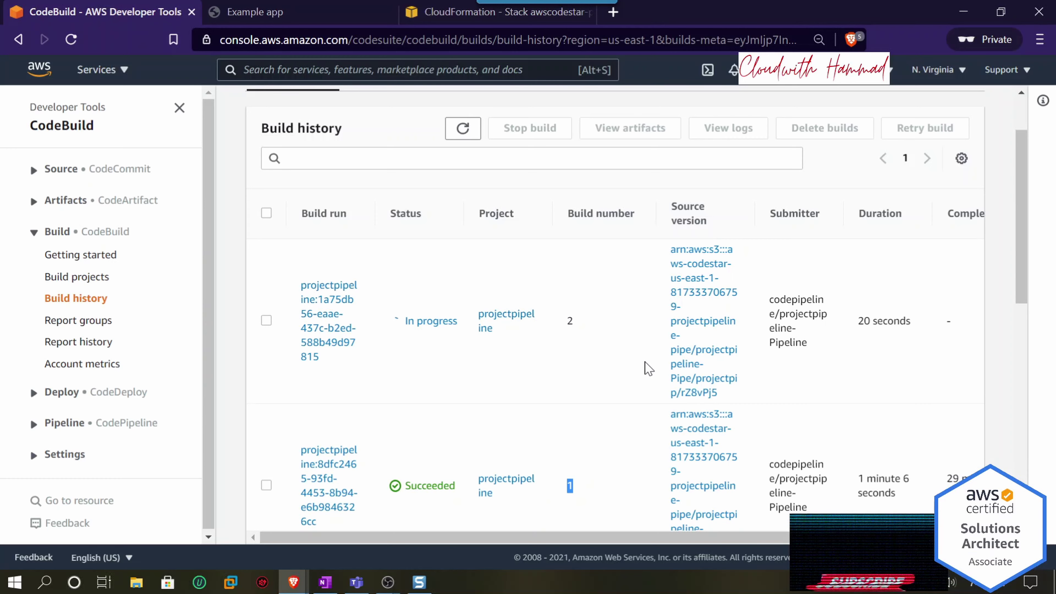
{"action": "scroll", "coordinate": [585, 323], "scroll_direction": "up", "scroll_amount": 2}
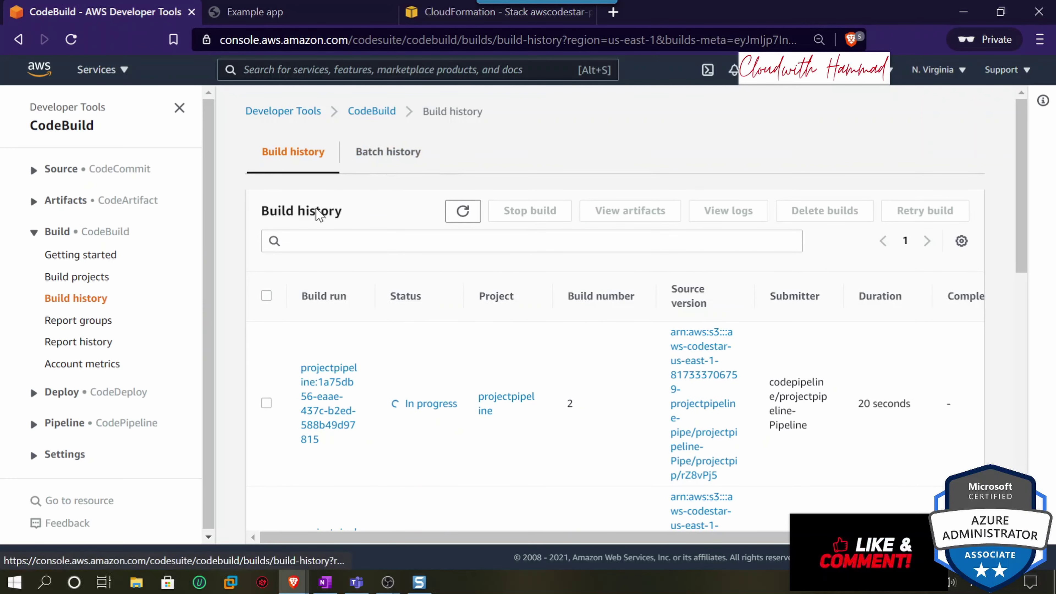
- Show the Pipelines list with projectpipeline-Pipeline running on the edited index.html revision
{"action": "left_click", "coordinate": [52, 393]}
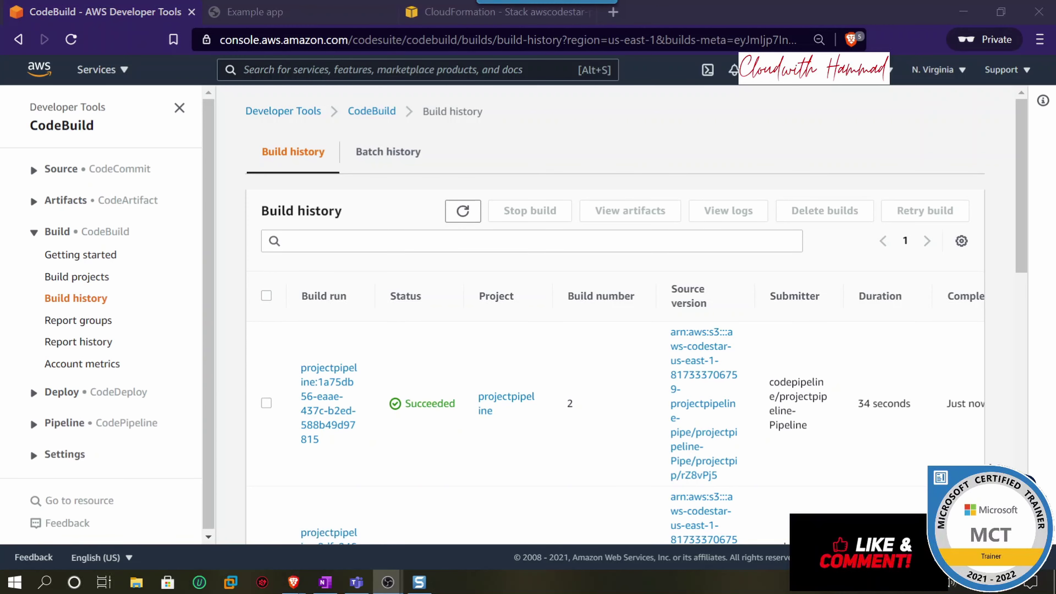
{"action": "scroll", "coordinate": [454, 395], "scroll_direction": "down", "scroll_amount": 2}
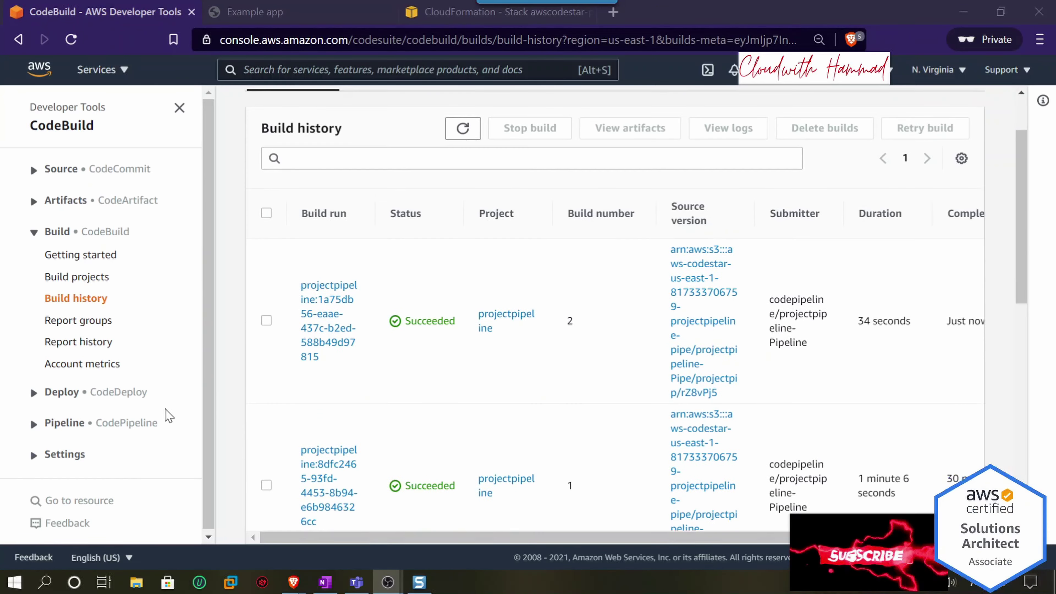
{"action": "left_click", "coordinate": [87, 422]}
{"action": "scroll", "coordinate": [87, 416], "scroll_direction": "down", "scroll_amount": 1}
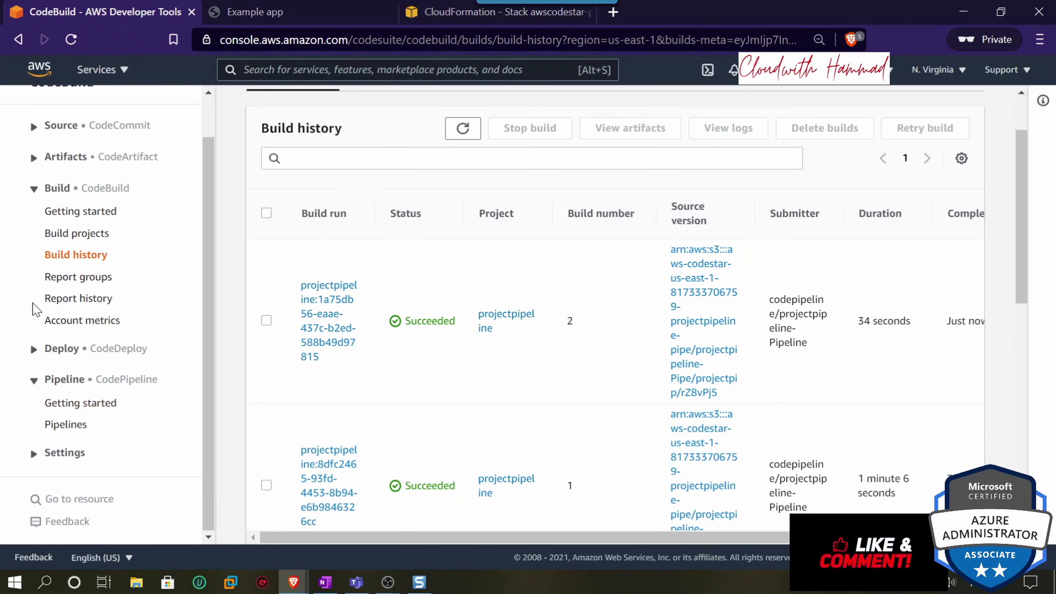
{"action": "scroll", "coordinate": [37, 208], "scroll_direction": "up", "scroll_amount": 1}
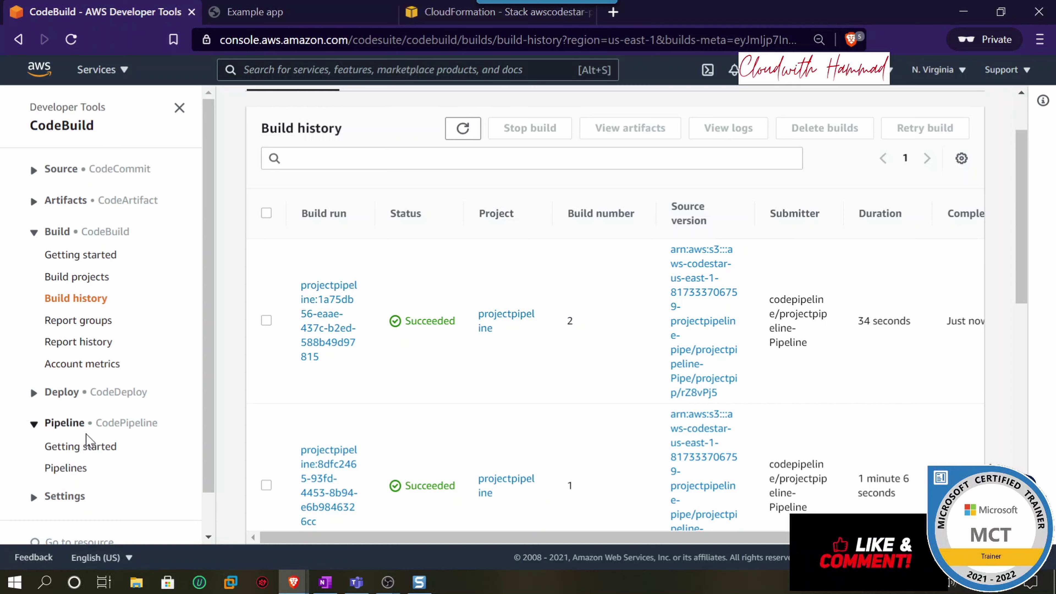
{"action": "left_click", "coordinate": [67, 468]}
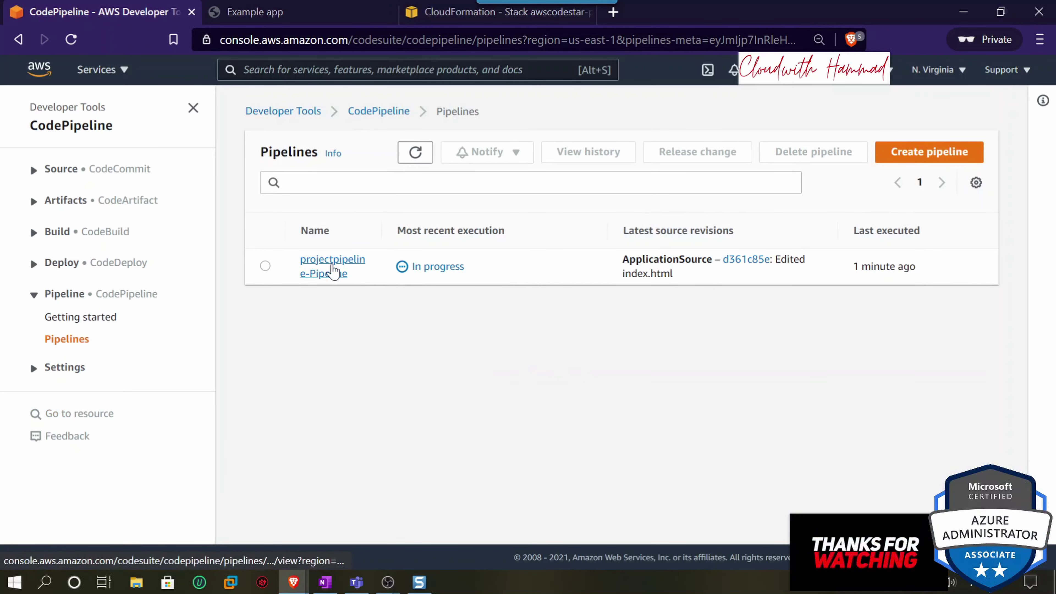
- Open the projectpipeline-Pipeline details and scroll down to watch the Deploy stage
{"action": "left_click", "coordinate": [333, 271]}
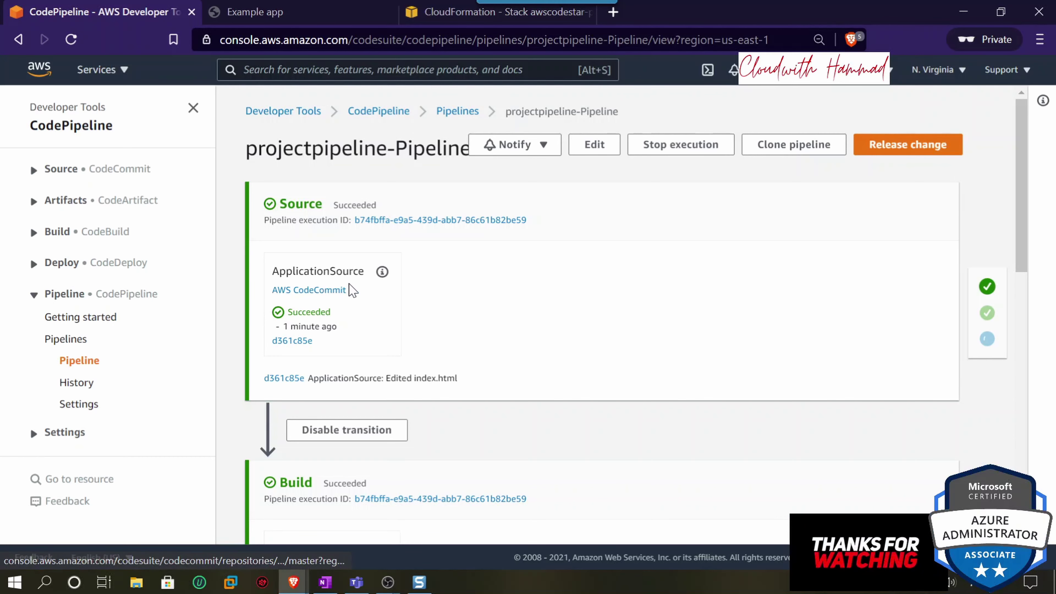
{"action": "scroll", "coordinate": [415, 297], "scroll_direction": "down", "scroll_amount": 5}
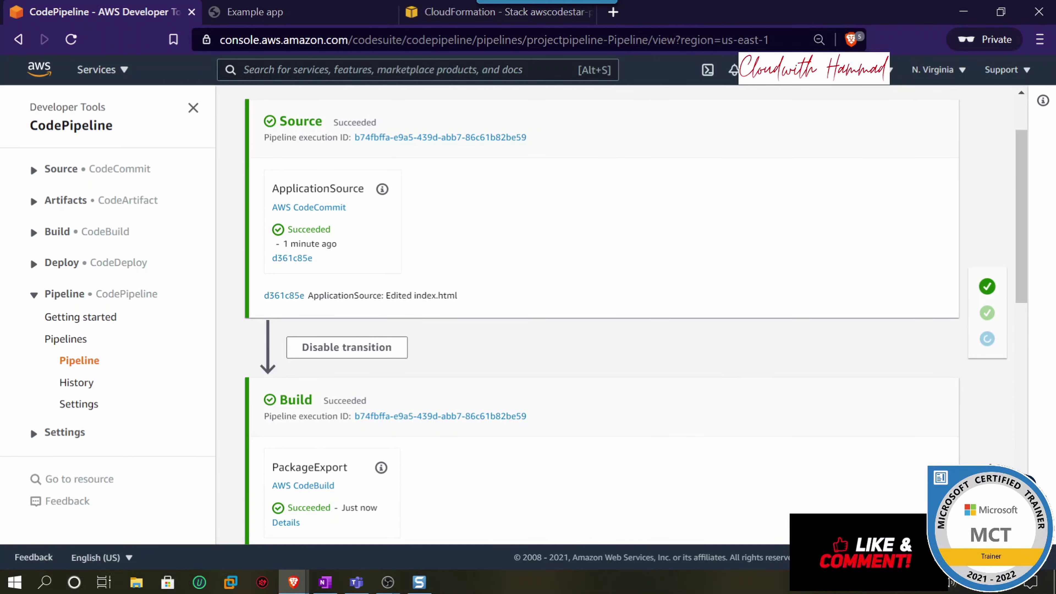
{"action": "scroll", "coordinate": [353, 306], "scroll_direction": "down", "scroll_amount": 5}
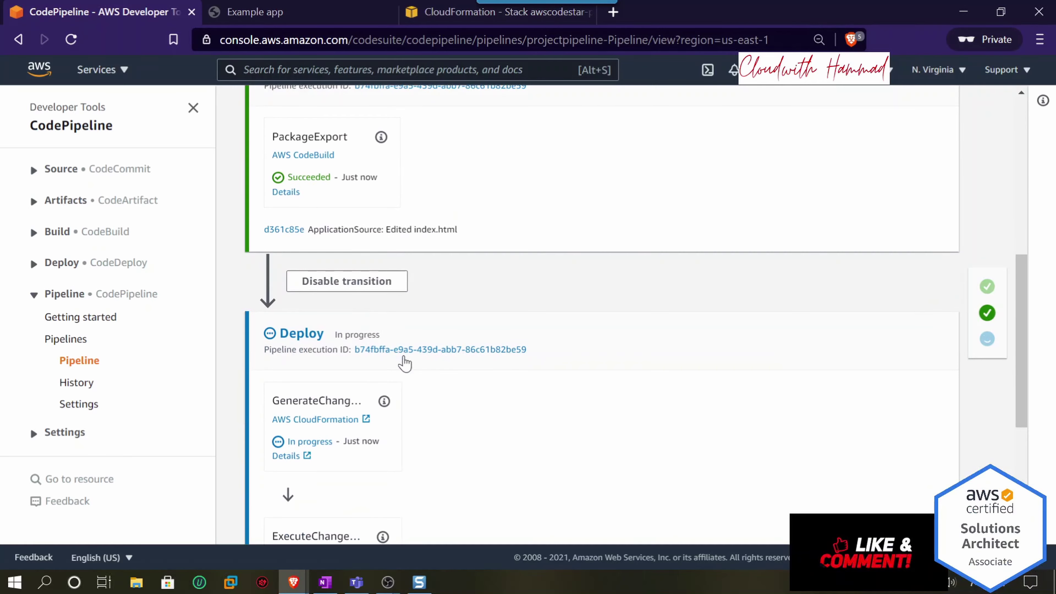
{"action": "scroll", "coordinate": [406, 369], "scroll_direction": "down", "scroll_amount": 1}
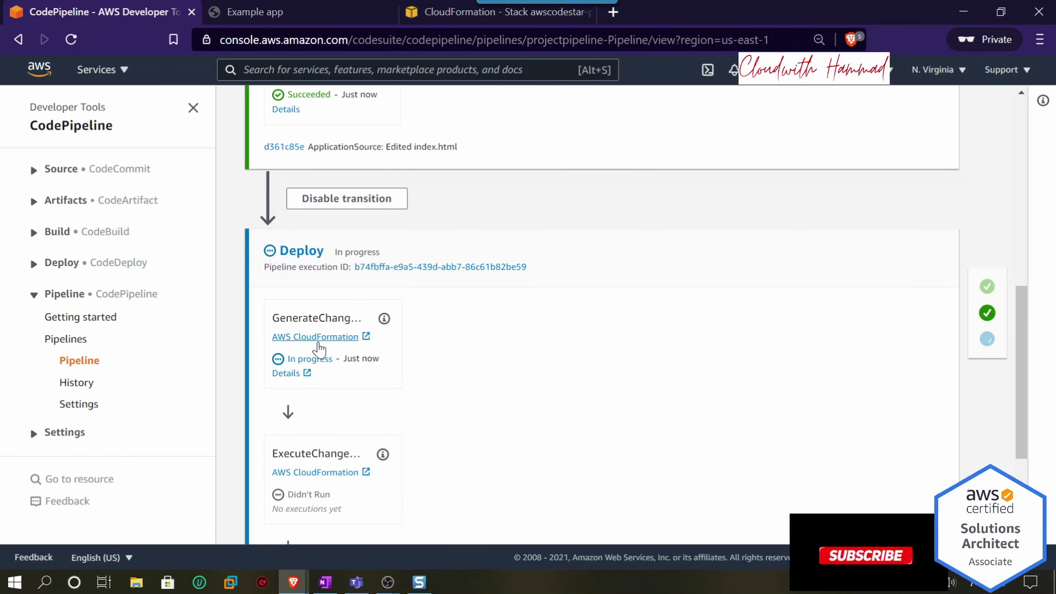
- Check the CloudFormation stack and Example app tabs, return to the pipeline, and expand Source
{"action": "left_click", "coordinate": [478, 11]}
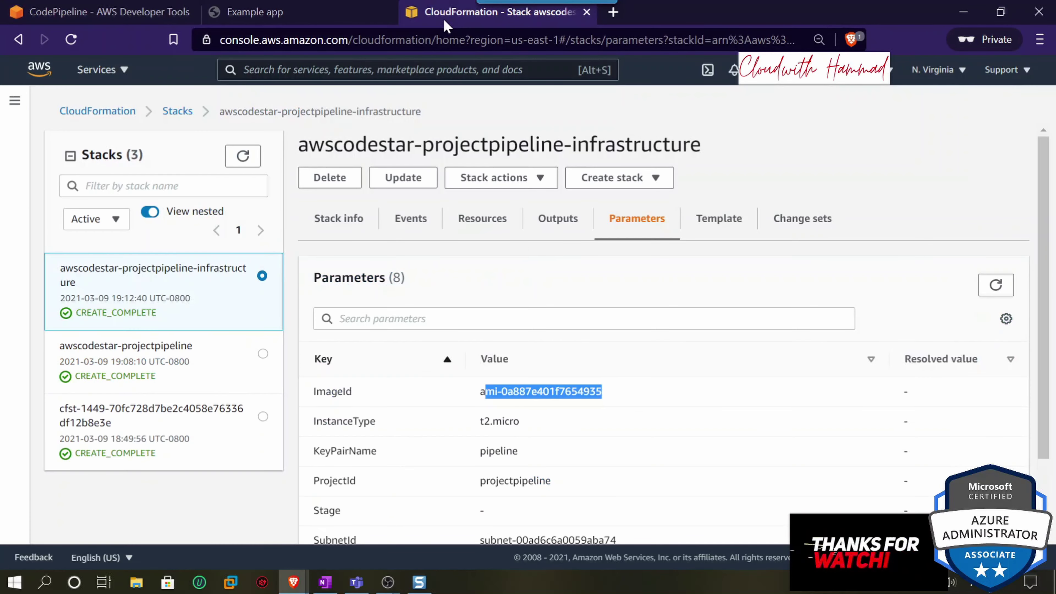
{"action": "left_click", "coordinate": [270, 12]}
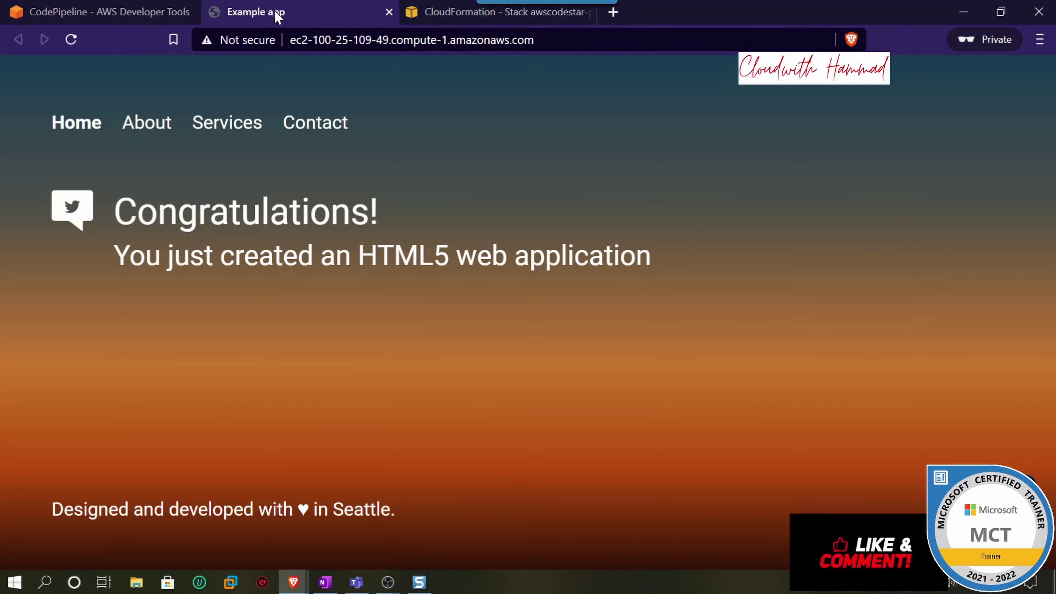
{"action": "left_click", "coordinate": [120, 12]}
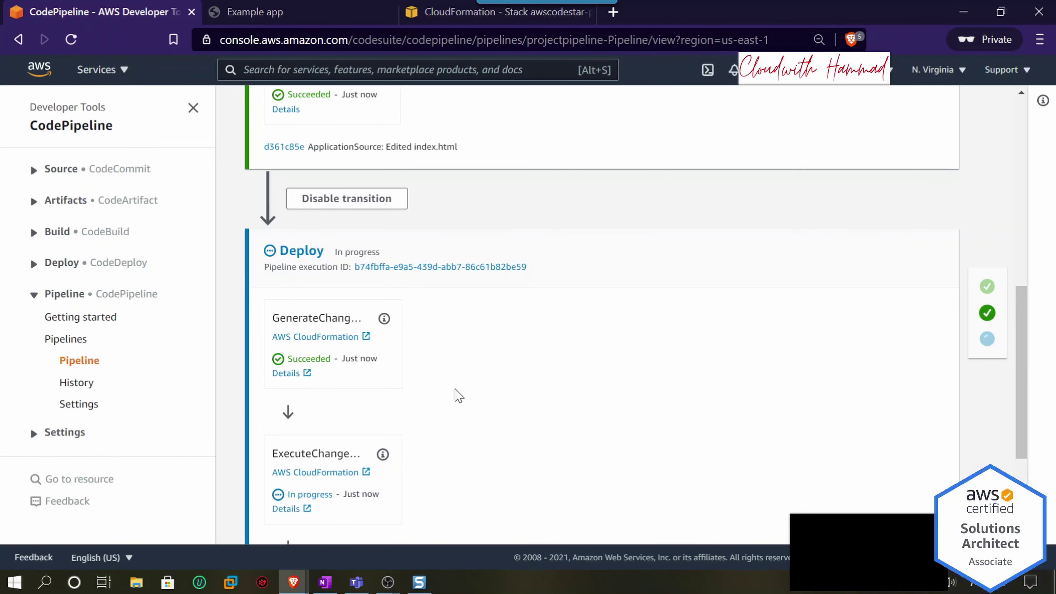
{"action": "scroll", "coordinate": [457, 393], "scroll_direction": "down", "scroll_amount": 2}
{"action": "scroll", "coordinate": [408, 377], "scroll_direction": "down", "scroll_amount": 2}
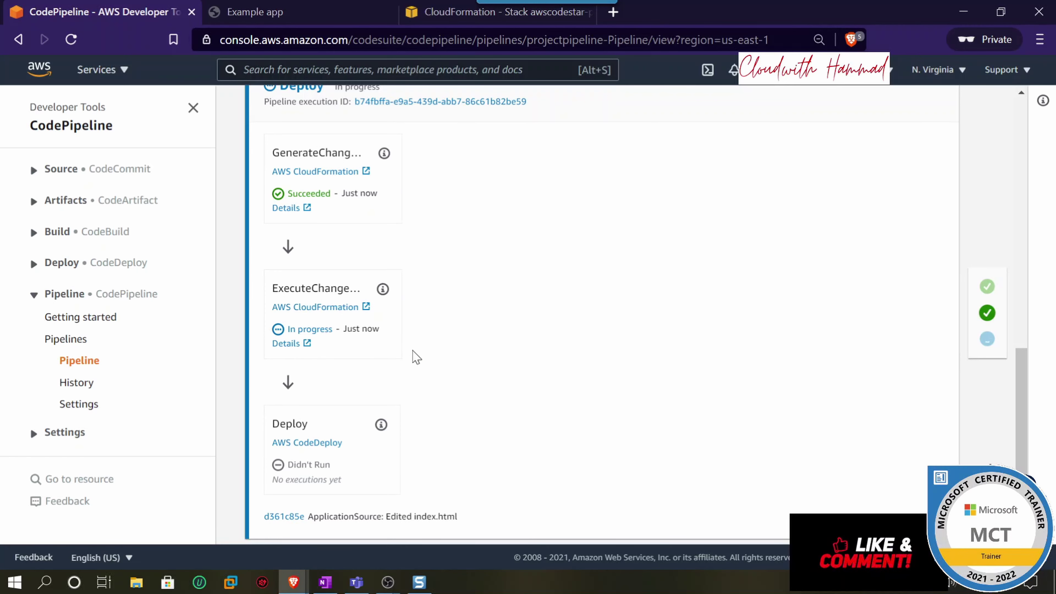
{"action": "scroll", "coordinate": [413, 357], "scroll_direction": "down", "scroll_amount": 1}
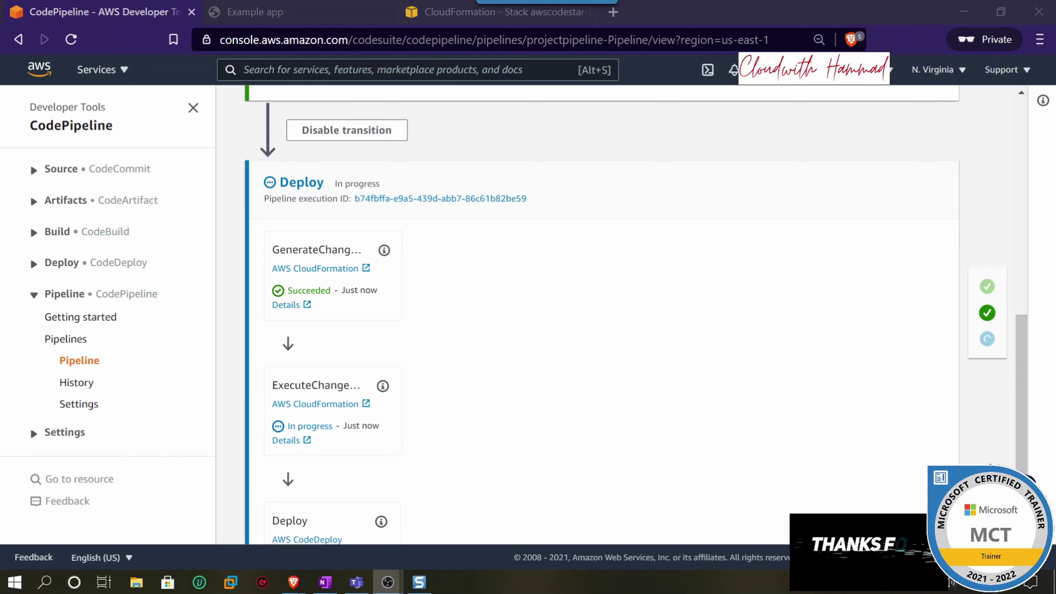
{"action": "scroll", "coordinate": [384, 394], "scroll_direction": "down", "scroll_amount": 2}
{"action": "scroll", "coordinate": [281, 421], "scroll_direction": "up", "scroll_amount": 3}
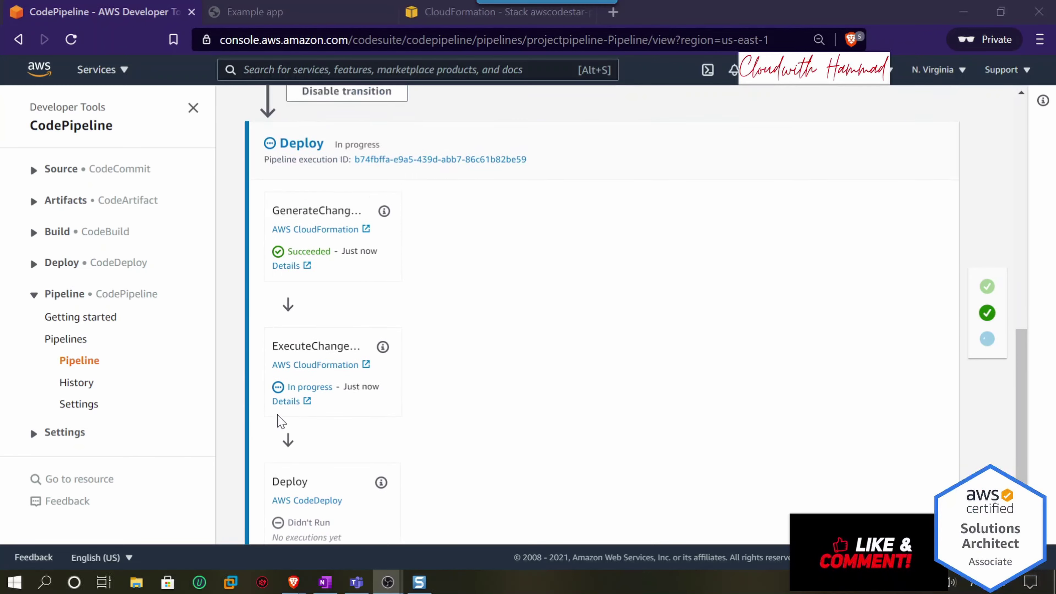
{"action": "left_click", "coordinate": [68, 175]}
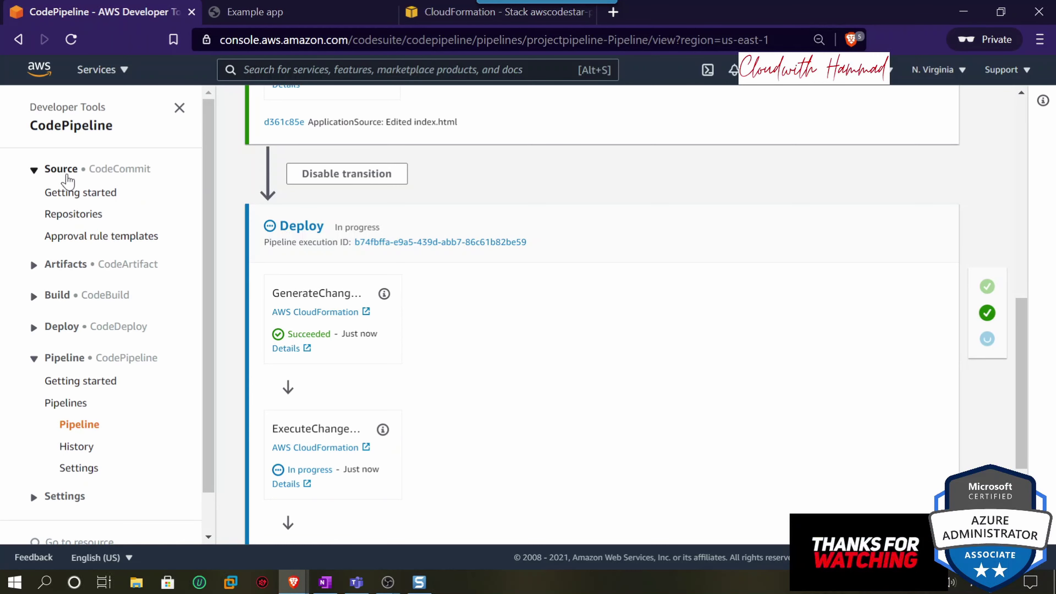
- Open the projectpipeline repository from the CodeCommit repositories list
{"action": "left_click", "coordinate": [81, 217]}
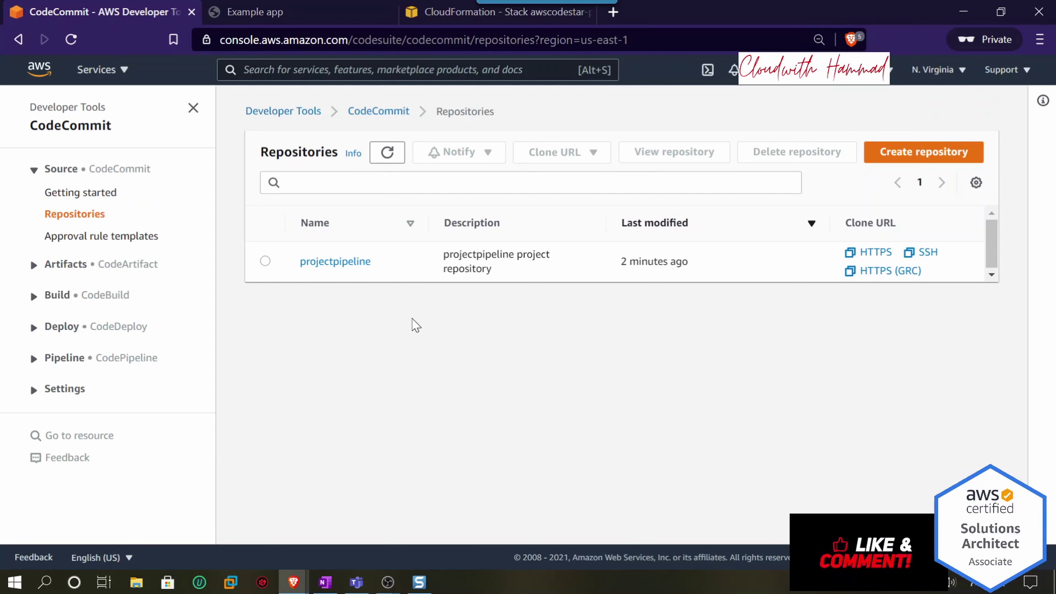
{"action": "left_click", "coordinate": [335, 261]}
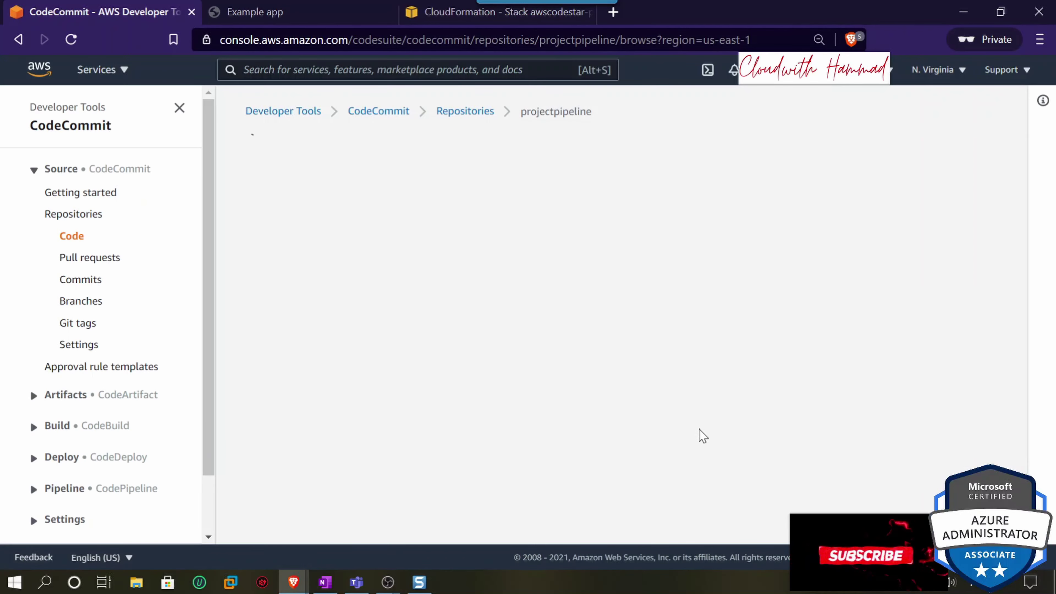
{"action": "scroll", "coordinate": [698, 433], "scroll_direction": "down", "scroll_amount": 4}
{"action": "scroll", "coordinate": [701, 430], "scroll_direction": "up", "scroll_amount": 4}
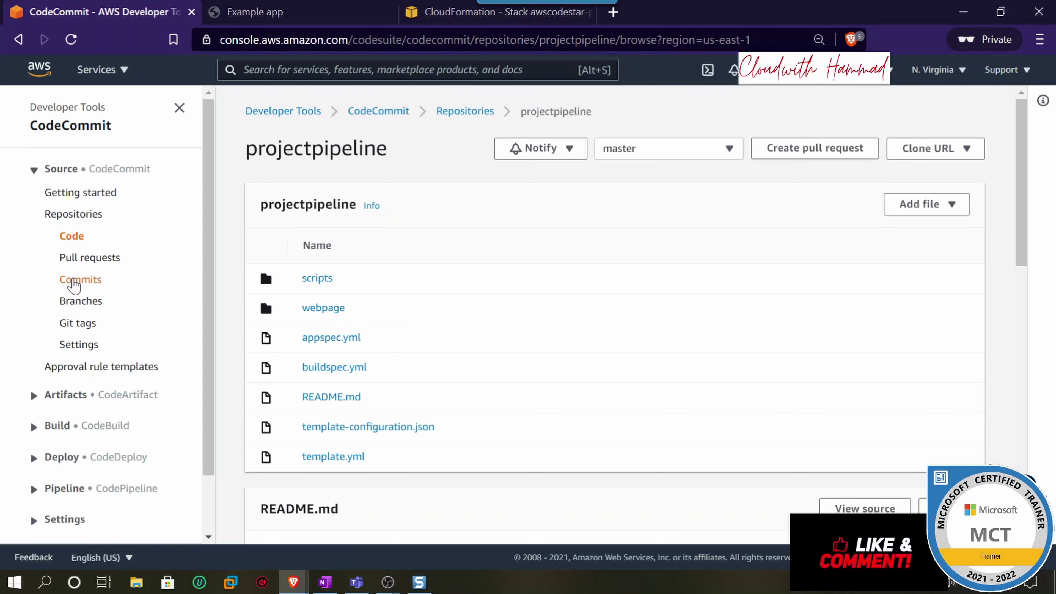
- Review the commit history, highlighting the authors of the initial commit and the index.html edit
{"action": "left_click", "coordinate": [76, 280]}
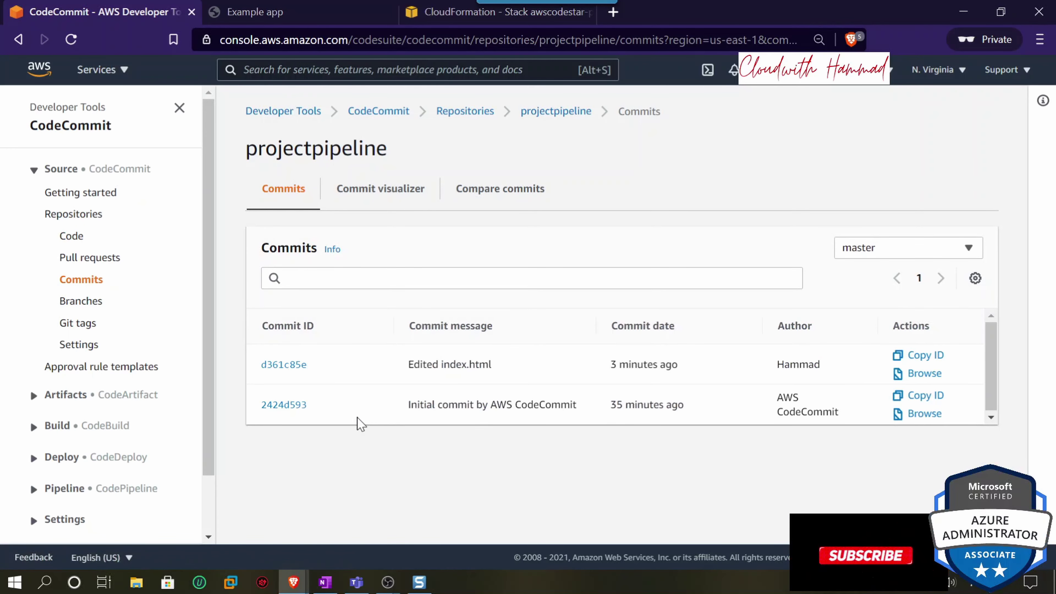
{"action": "left_click_drag", "start_coordinate": [776, 397], "coordinate": [831, 412]}
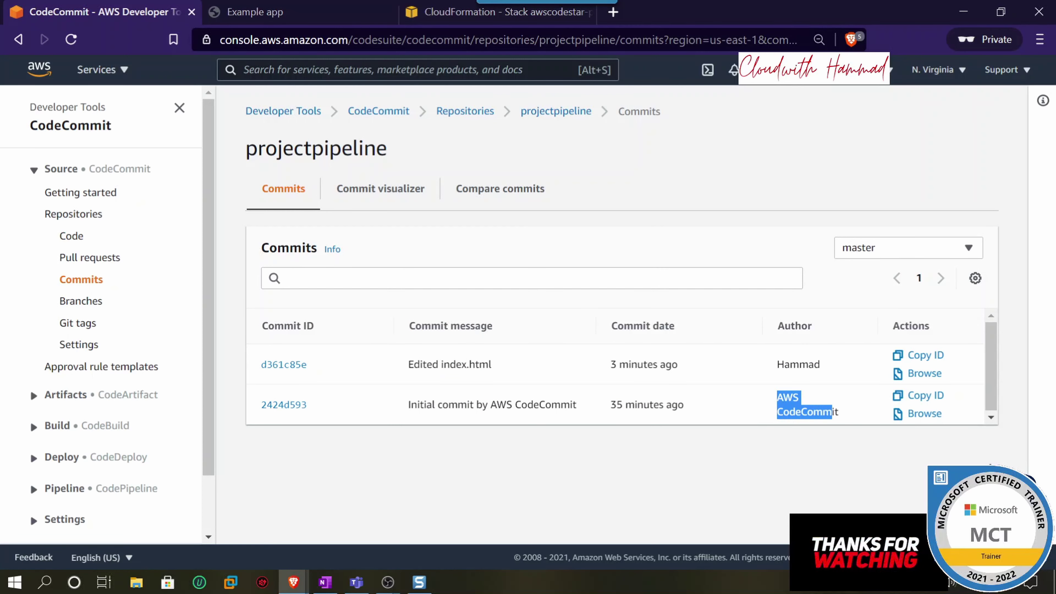
{"action": "left_click_drag", "start_coordinate": [777, 365], "coordinate": [813, 364]}
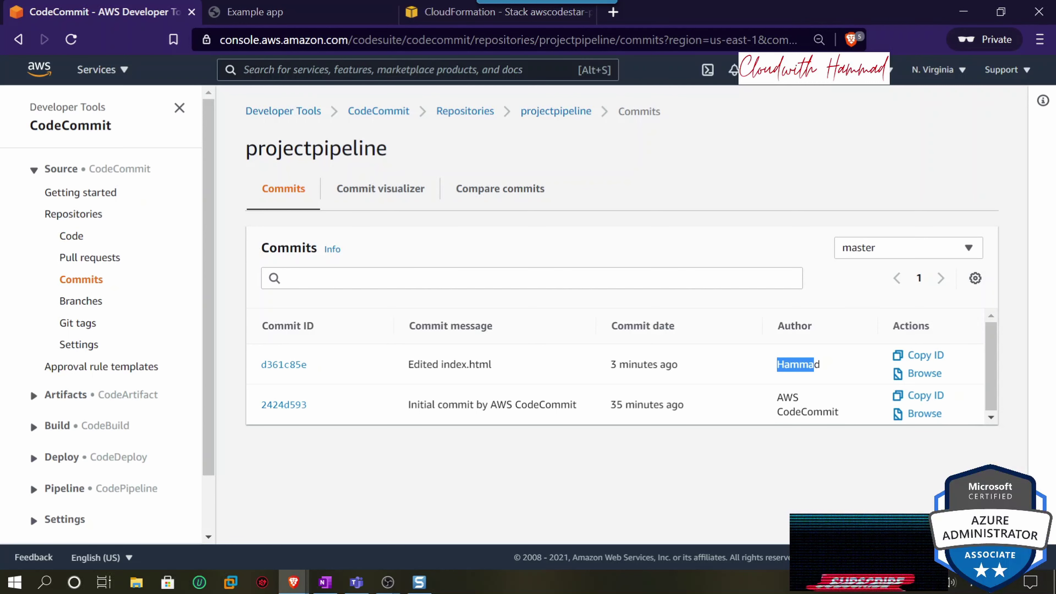
{"action": "left_click_drag", "start_coordinate": [820, 365], "coordinate": [799, 364]}
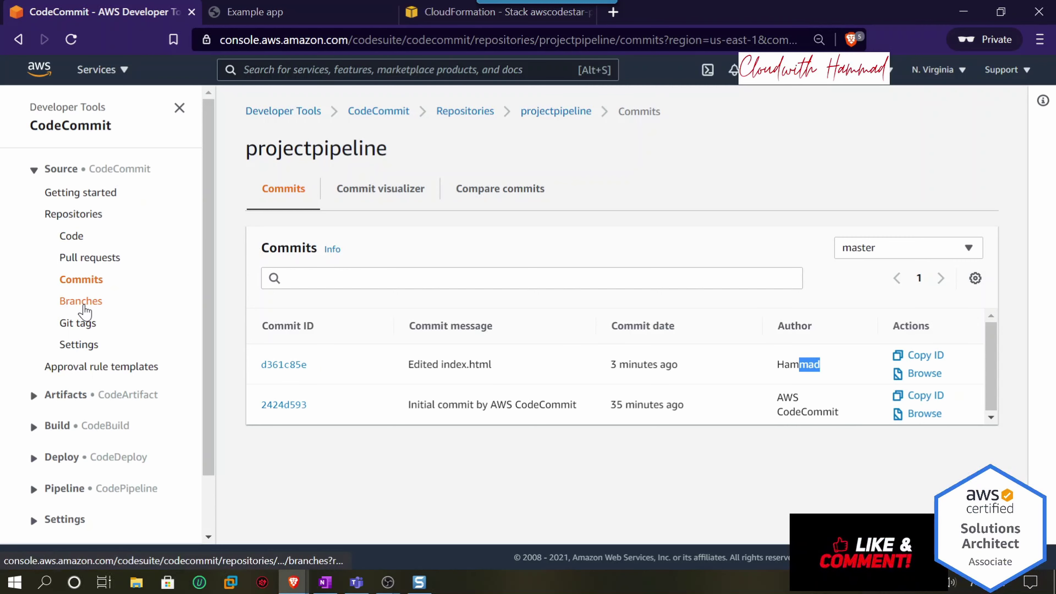
- Browse the master branch's files, then expand the deployment services section
{"action": "left_click", "coordinate": [83, 302]}
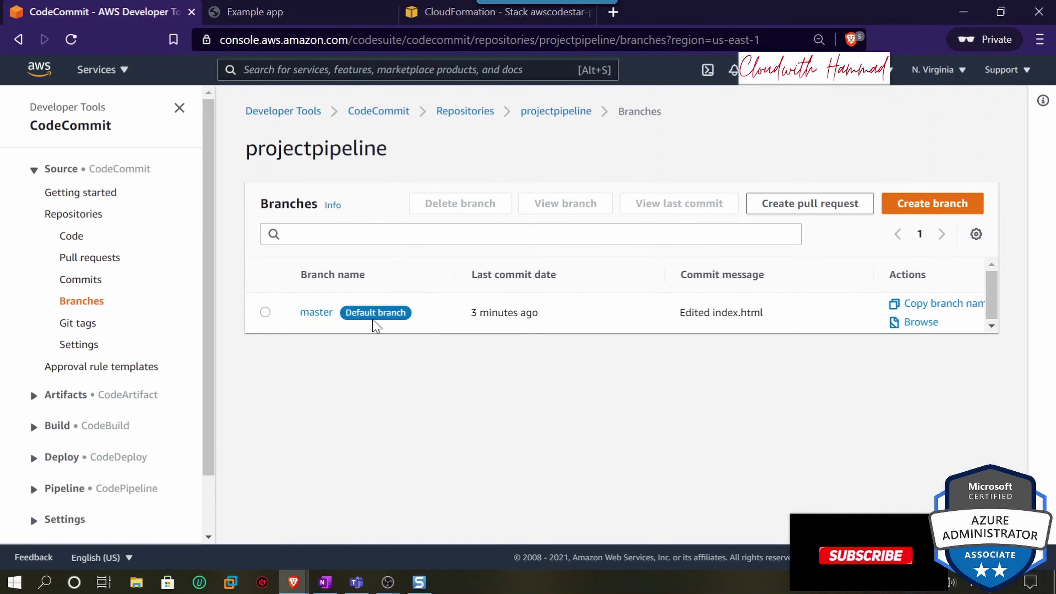
{"action": "left_click", "coordinate": [323, 313]}
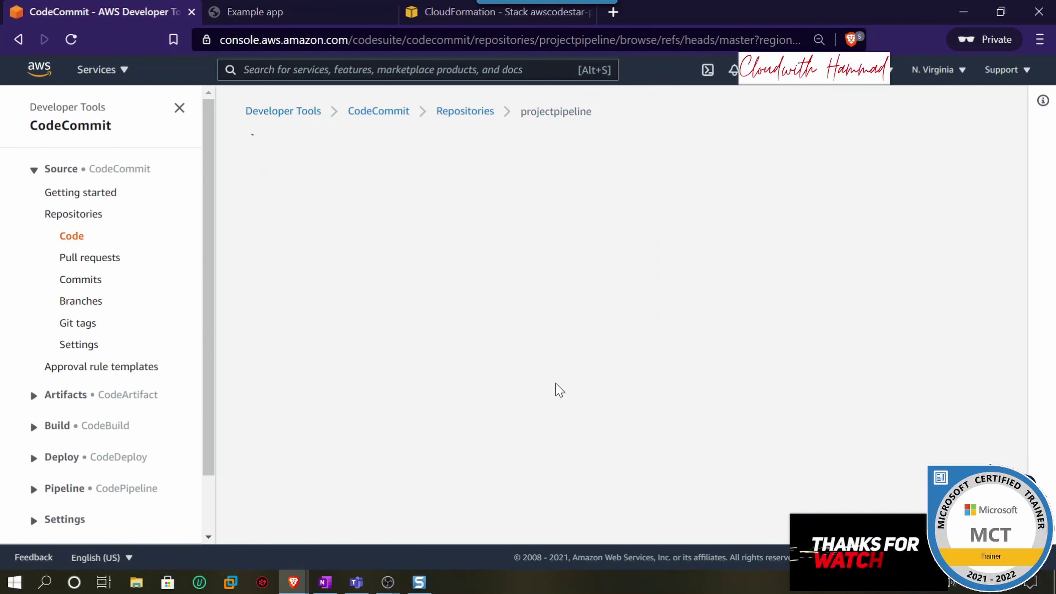
{"action": "scroll", "coordinate": [563, 390], "scroll_direction": "down", "scroll_amount": 12}
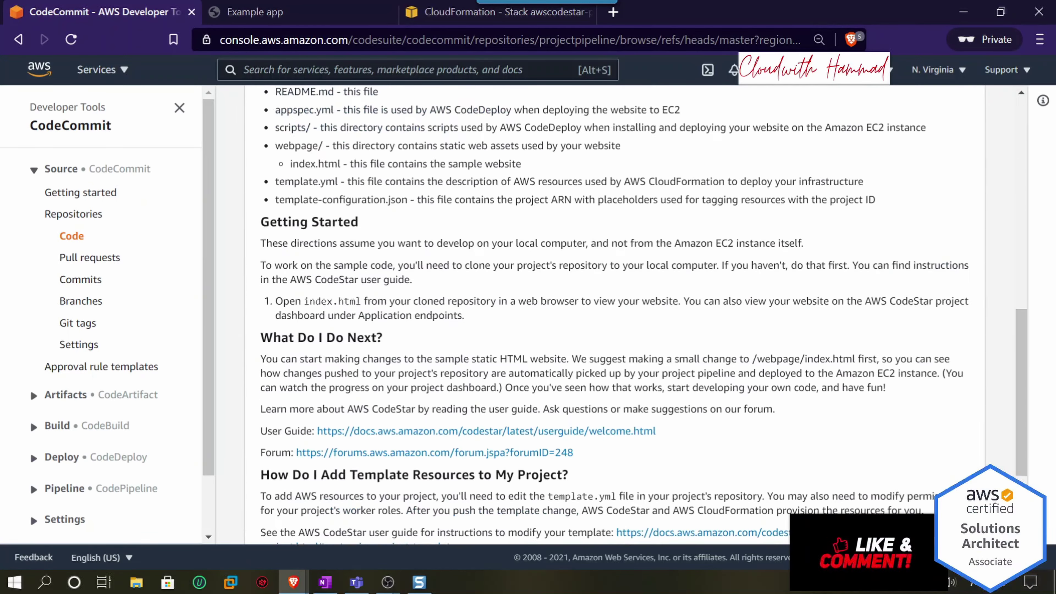
{"action": "scroll", "coordinate": [563, 391], "scroll_direction": "down", "scroll_amount": 3}
{"action": "scroll", "coordinate": [292, 388], "scroll_direction": "up", "scroll_amount": 15}
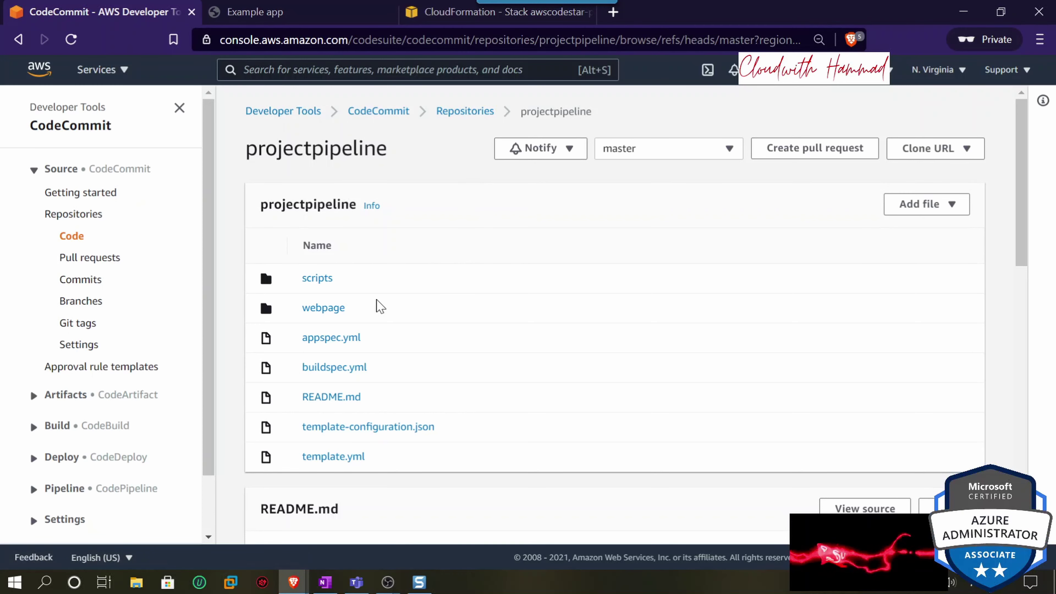
{"action": "left_click", "coordinate": [68, 460]}
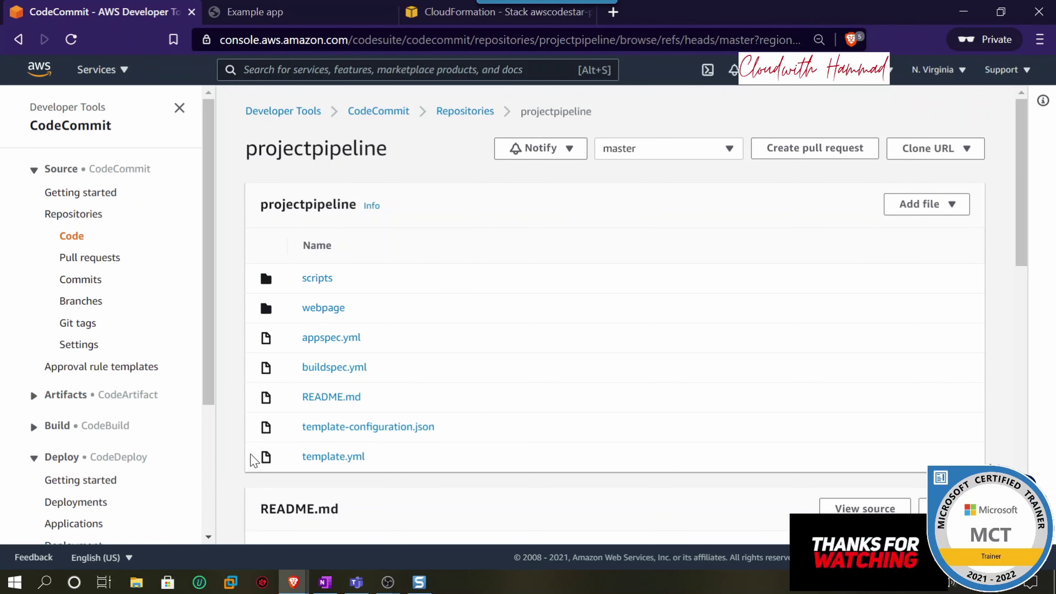
{"action": "scroll", "coordinate": [249, 459], "scroll_direction": "down", "scroll_amount": 2}
{"action": "scroll", "coordinate": [118, 478], "scroll_direction": "down", "scroll_amount": 2}
{"action": "scroll", "coordinate": [118, 478], "scroll_direction": "down", "scroll_amount": 2}
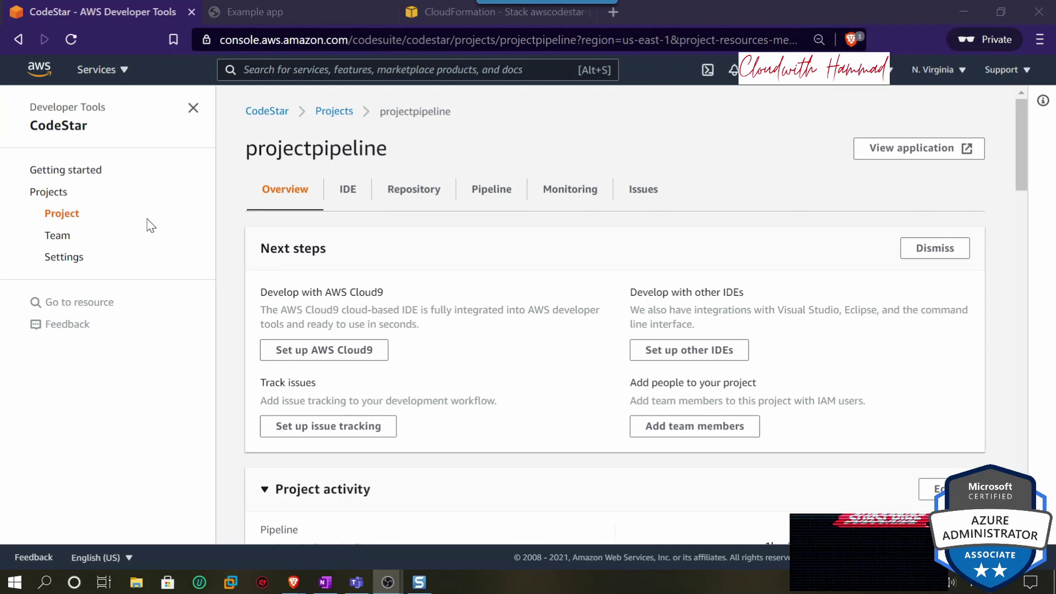
- Visit the project's IDE, Repository and Pipeline pages, then open the live app and highlight the Congratulations heading
{"action": "left_click", "coordinate": [62, 127]}
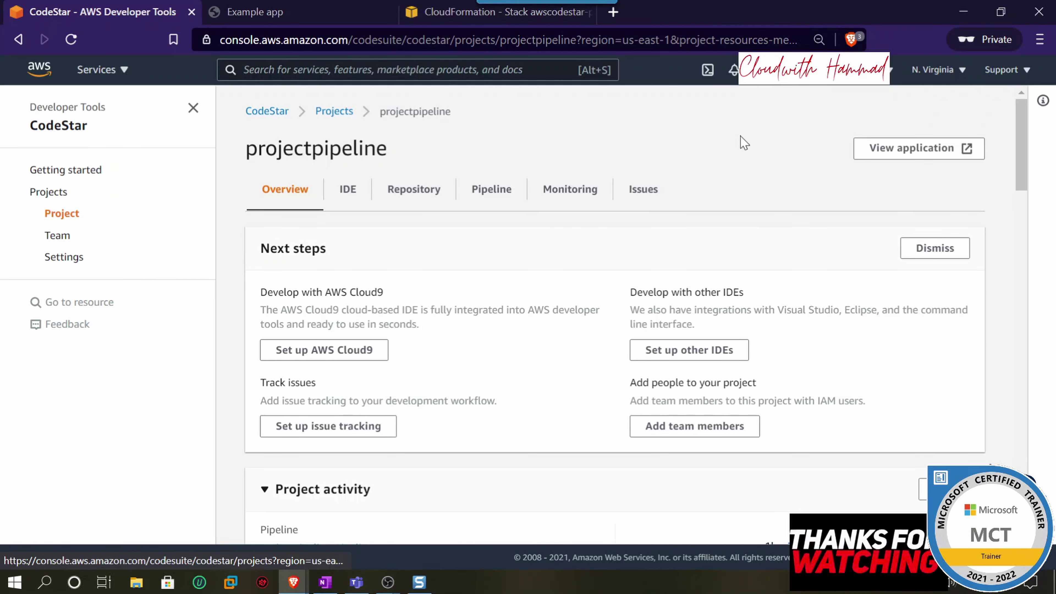
{"action": "left_click", "coordinate": [349, 192]}
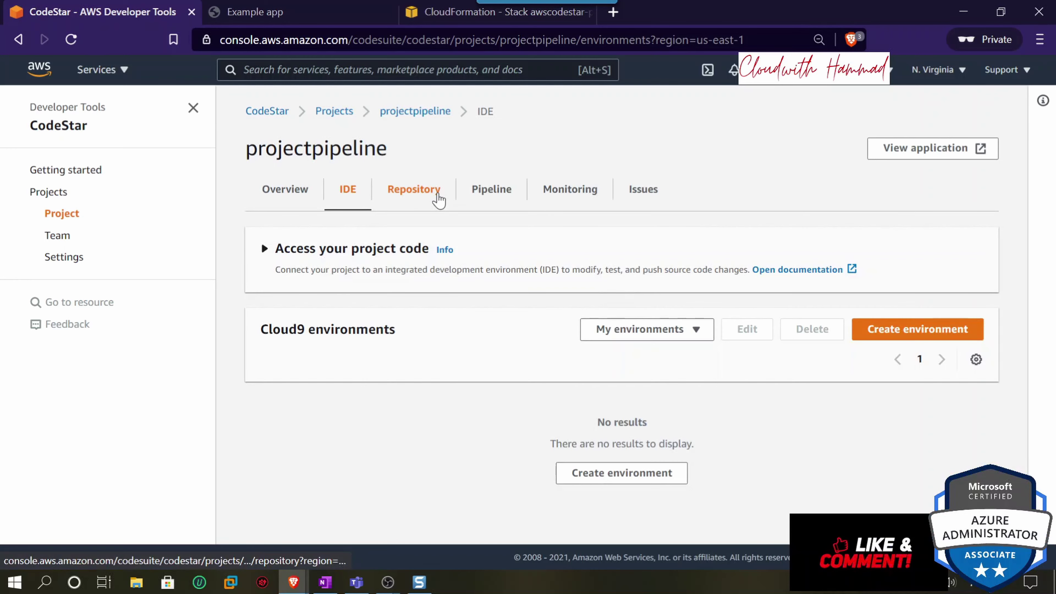
{"action": "left_click", "coordinate": [438, 196]}
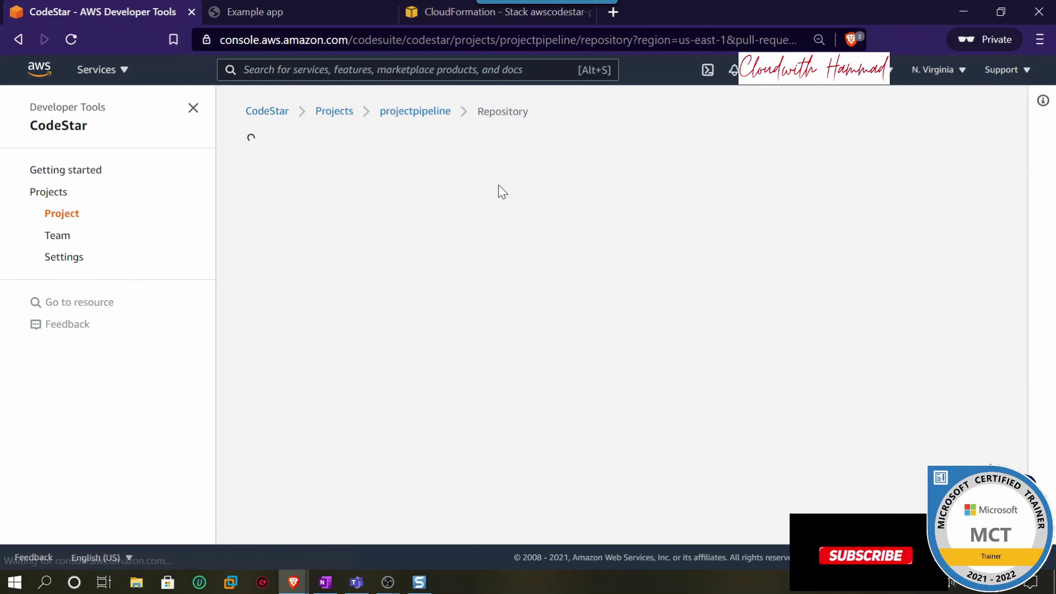
{"action": "left_click", "coordinate": [495, 190]}
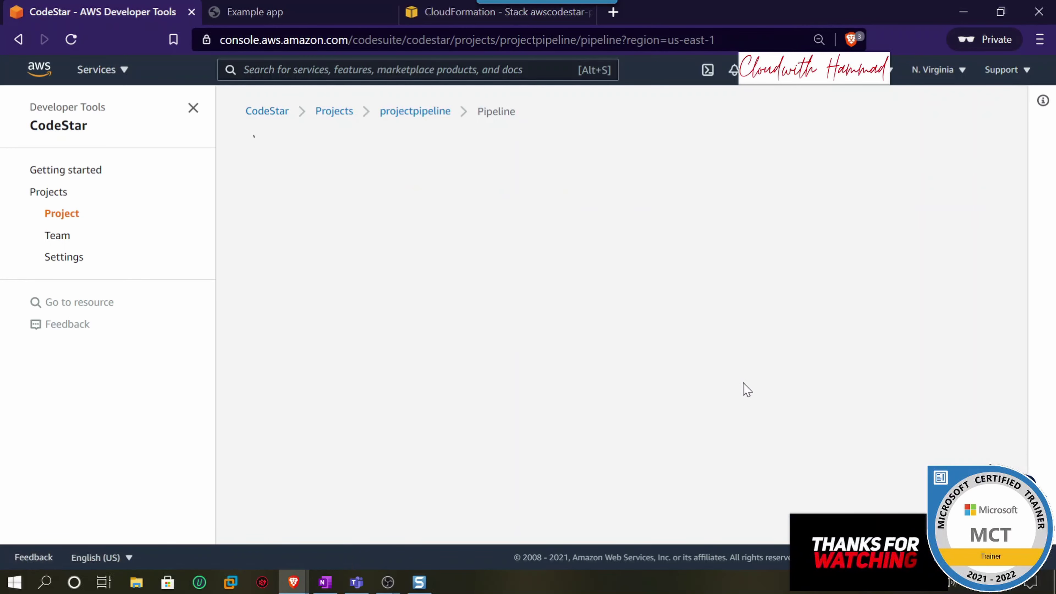
{"action": "scroll", "coordinate": [747, 389], "scroll_direction": "down", "scroll_amount": 6}
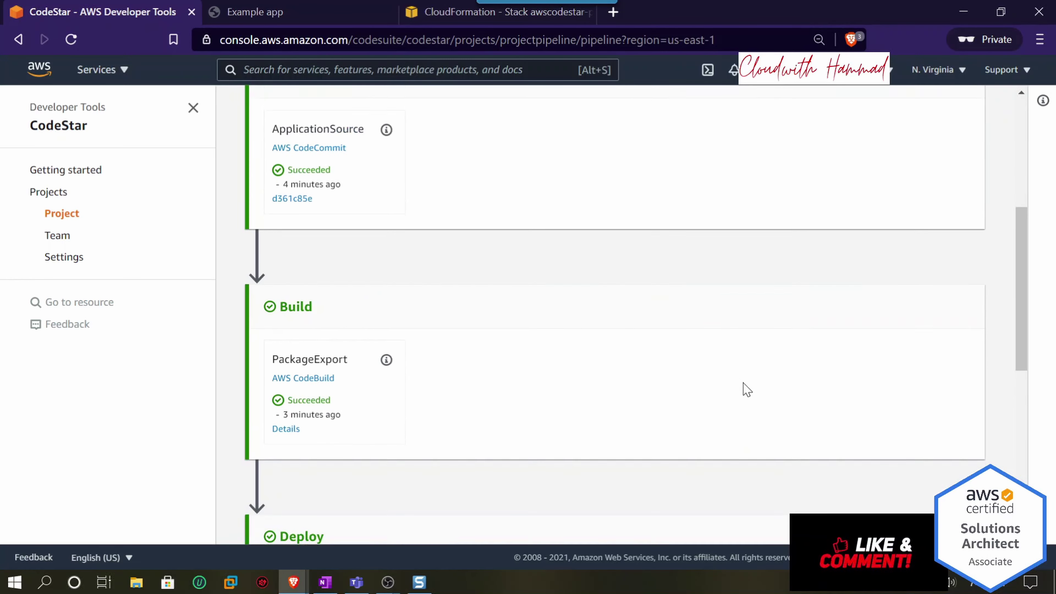
{"action": "scroll", "coordinate": [744, 386], "scroll_direction": "up", "scroll_amount": 6}
{"action": "left_click", "coordinate": [918, 153]}
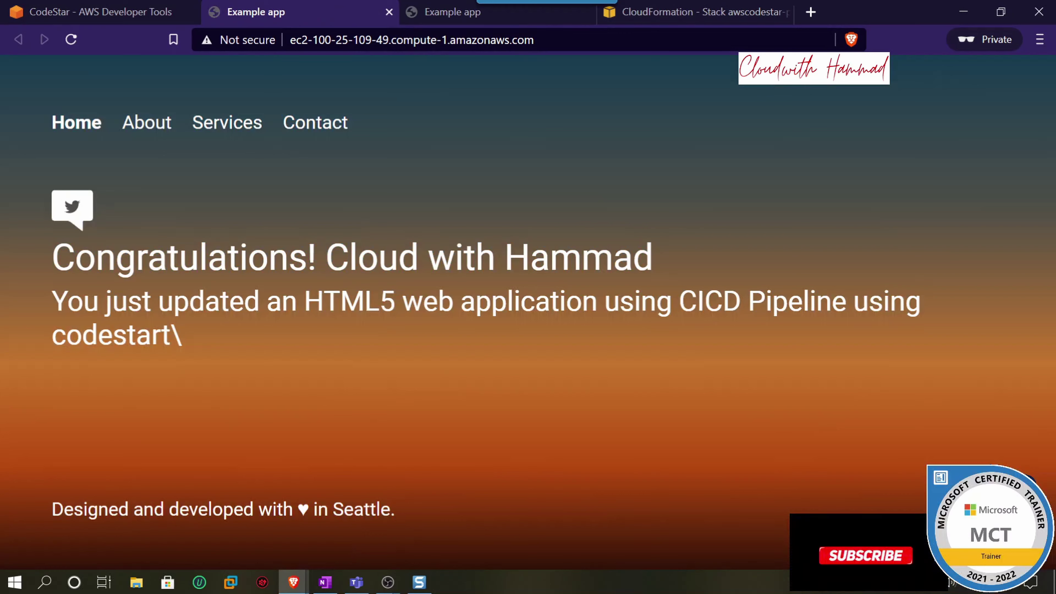
{"action": "left_click_drag", "start_coordinate": [53, 256], "coordinate": [632, 256]}
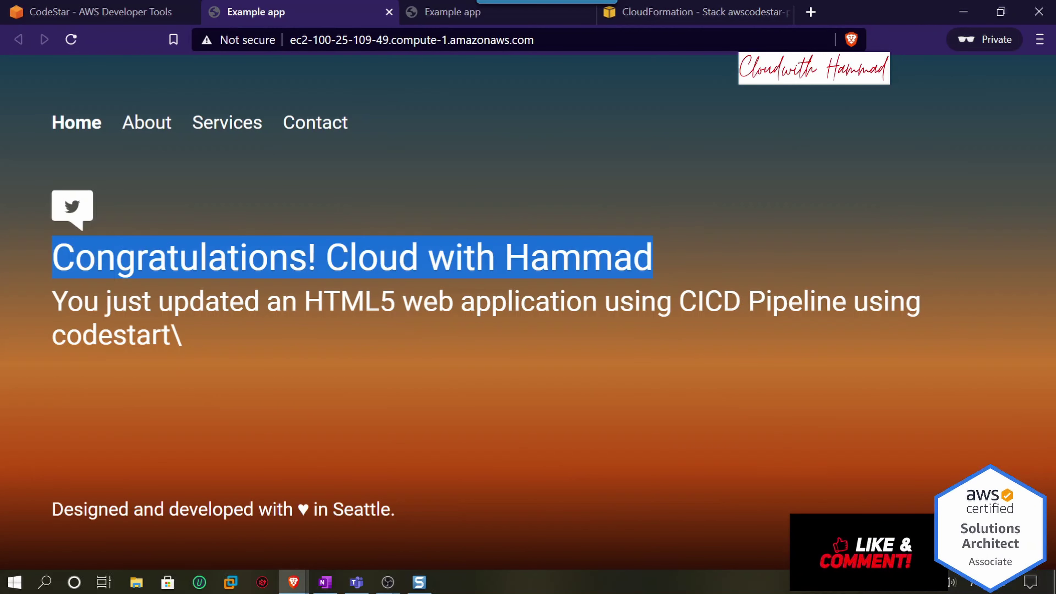